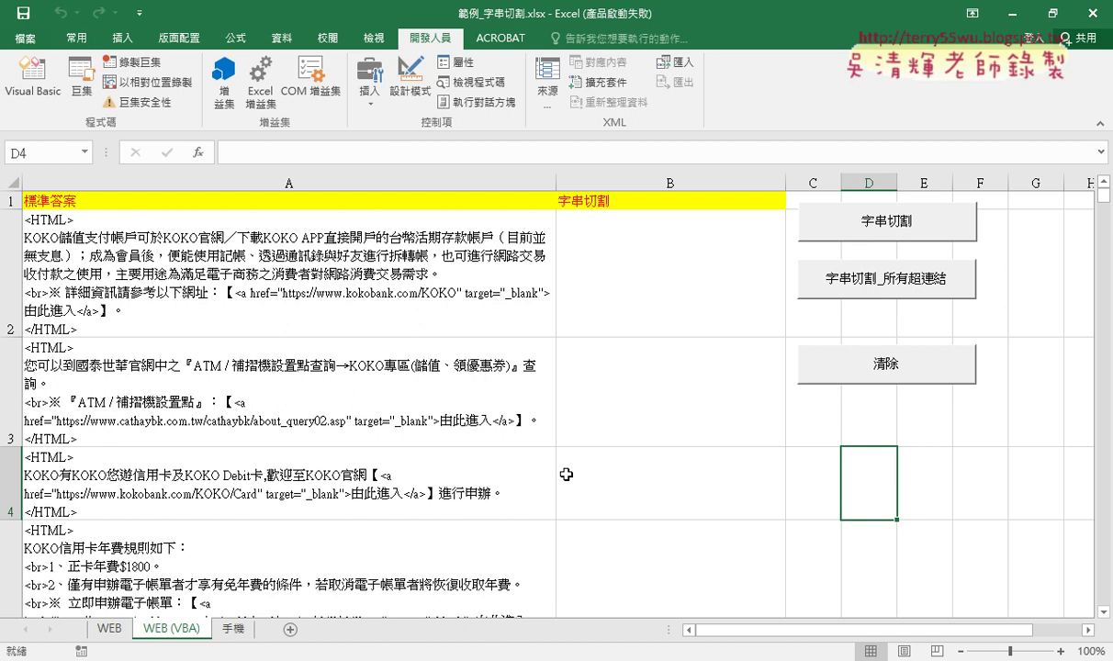
- Look over the formula-based answers sheet, then return to the WEB (VBA) sheet
{"action": "left_click", "coordinate": [109, 629]}
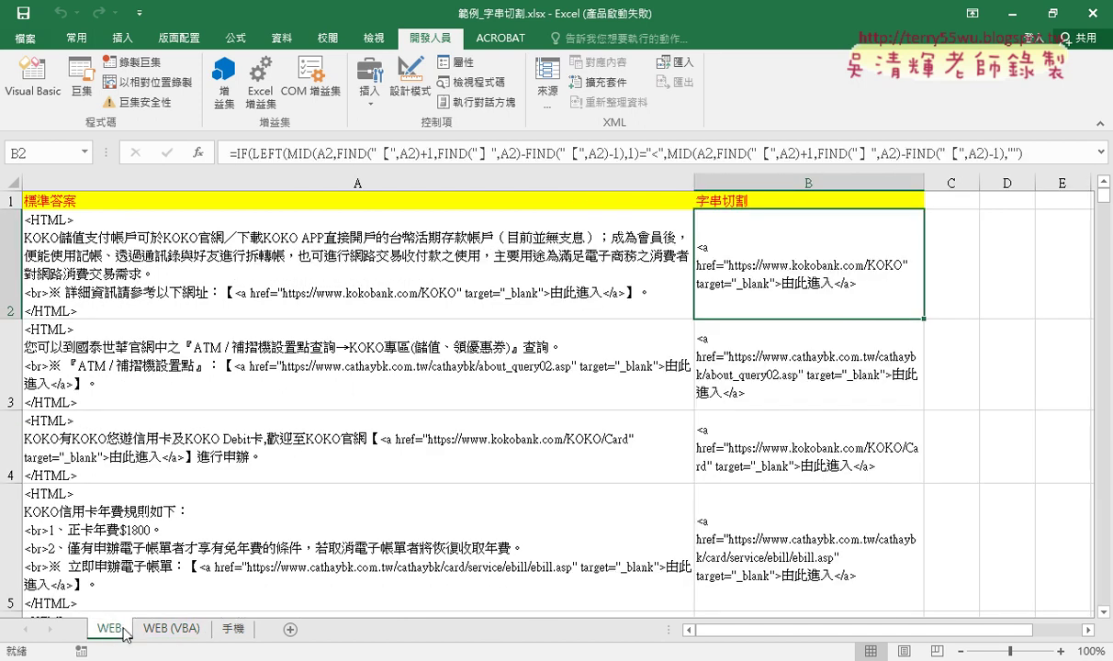
{"action": "left_click_drag", "start_coordinate": [116, 638], "coordinate": [174, 633]}
{"action": "left_click", "coordinate": [179, 632]}
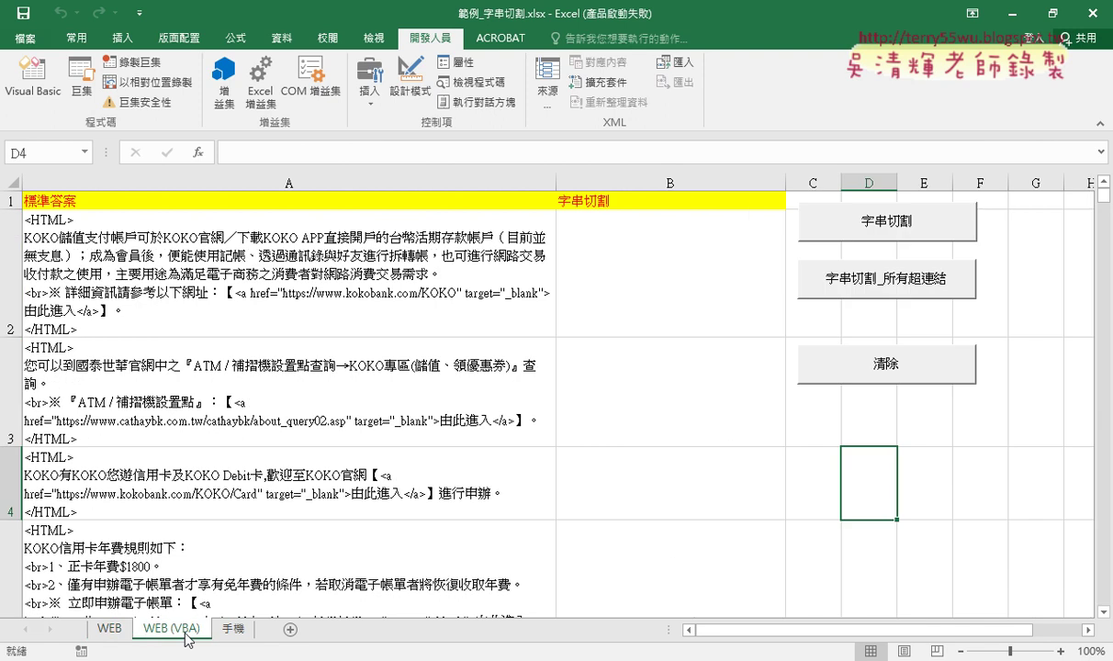
{"action": "left_click", "coordinate": [969, 409]}
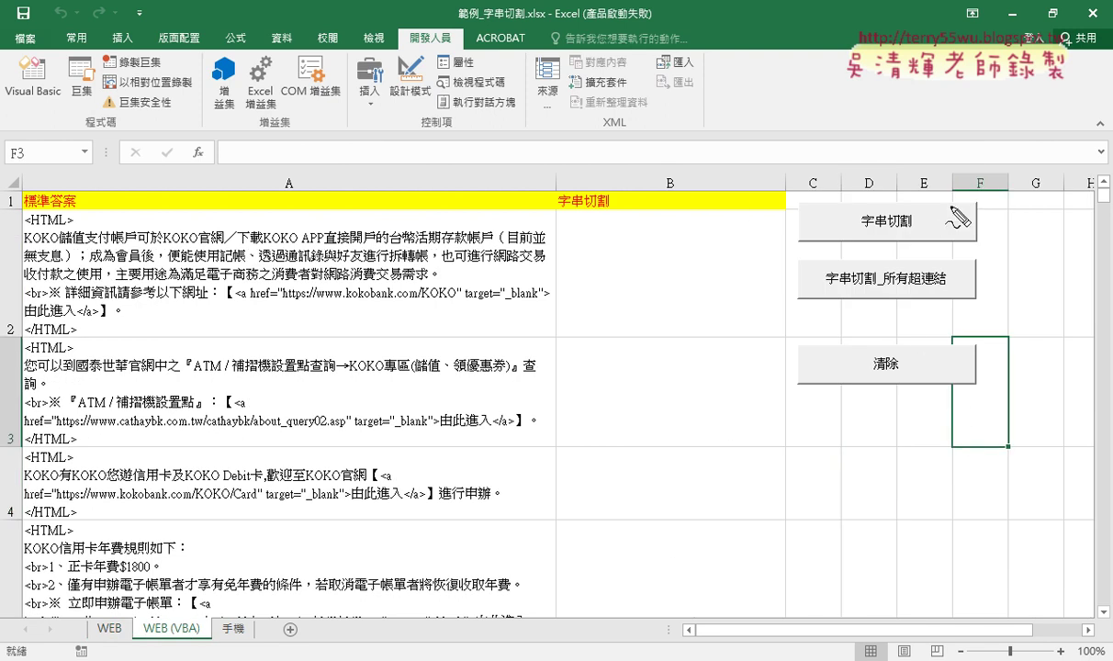
- Work with the macro buttons and column contents on the WEB (VBA) sheet
{"action": "mouse_move", "coordinate": [916, 244]}
{"action": "left_mouse_down"}
{"action": "mouse_move", "coordinate": [845, 211]}
{"action": "mouse_move", "coordinate": [877, 241]}
{"action": "left_mouse_up"}
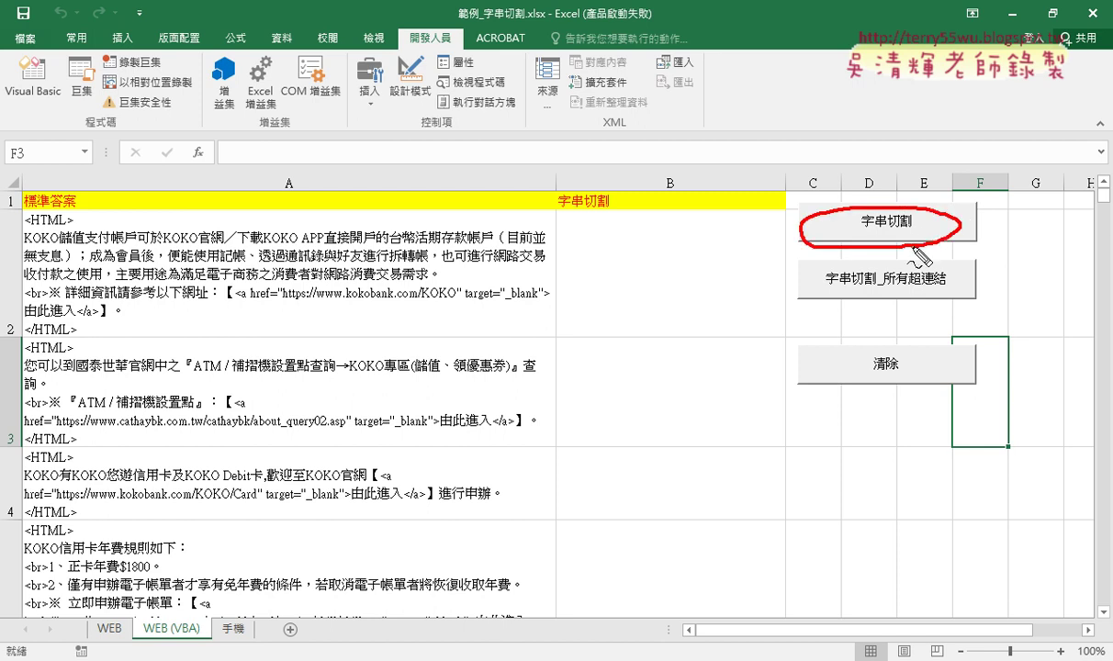
{"action": "mouse_move", "coordinate": [873, 390]}
{"action": "left_mouse_down"}
{"action": "mouse_move", "coordinate": [922, 356]}
{"action": "mouse_move", "coordinate": [910, 398]}
{"action": "left_mouse_up"}
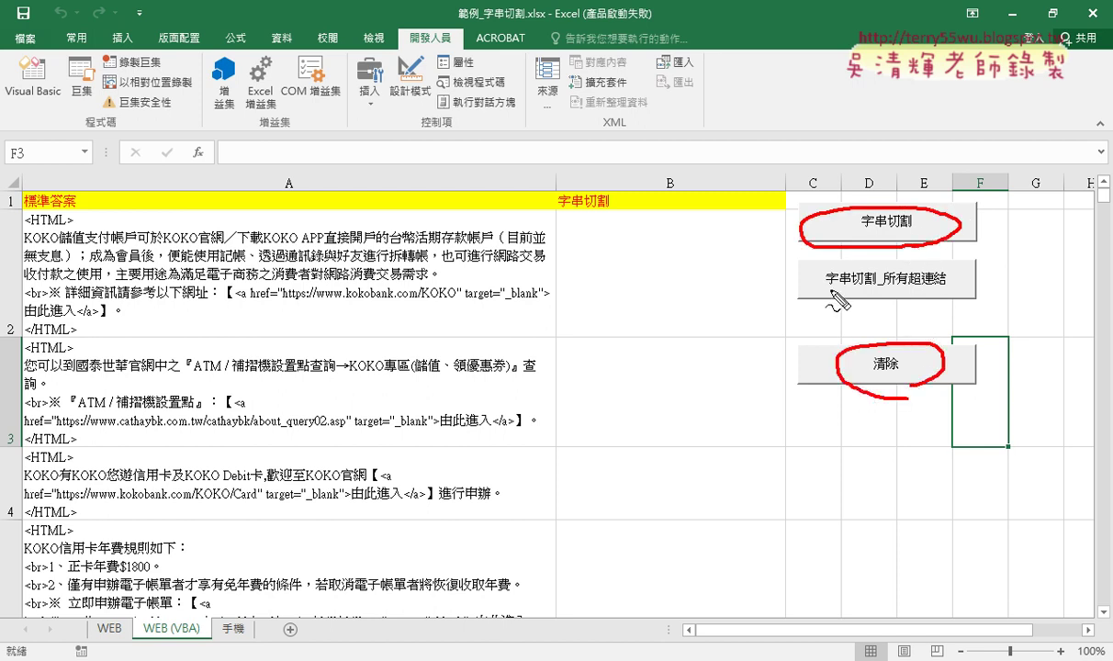
{"action": "left_click_drag", "start_coordinate": [829, 291], "coordinate": [951, 295]}
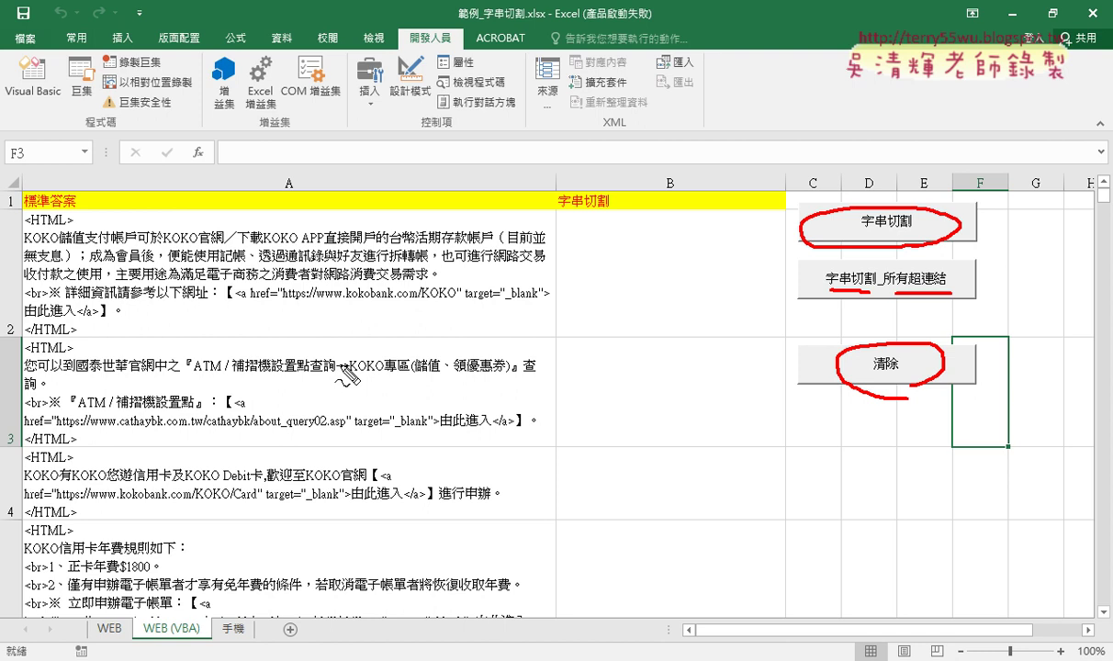
{"action": "mouse_move", "coordinate": [641, 272]}
{"action": "left_mouse_down"}
{"action": "mouse_move", "coordinate": [812, 275]}
{"action": "mouse_move", "coordinate": [792, 288]}
{"action": "left_mouse_up"}
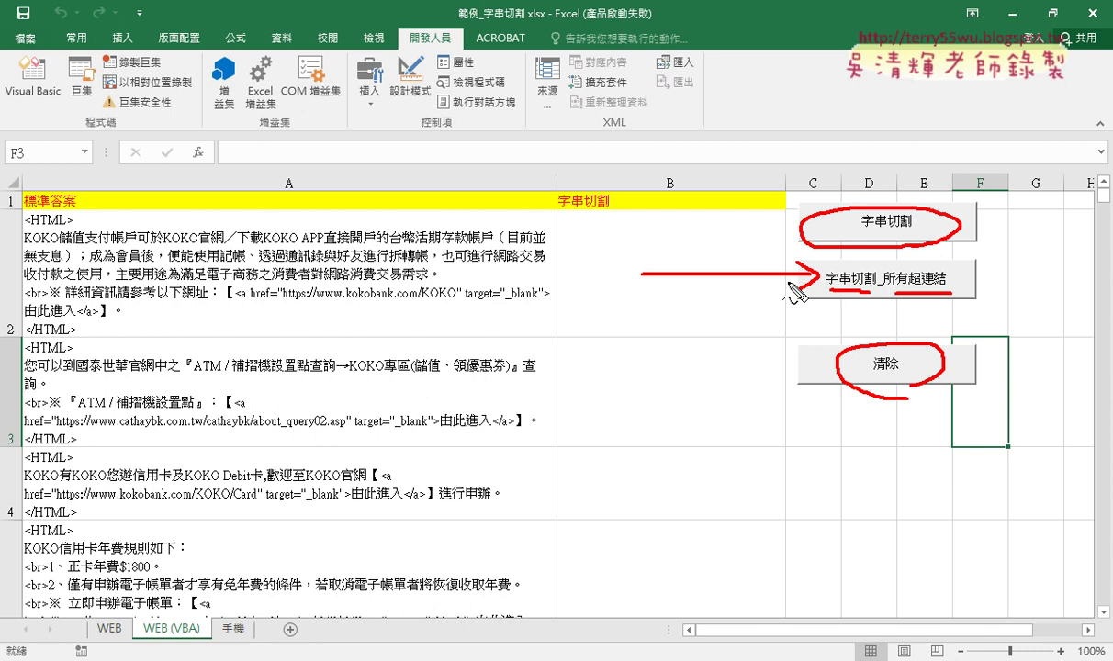
- Run the 字串切割 macro, check the extracted links in B2 and B3, then clear column B with 清除
{"action": "left_click", "coordinate": [907, 219]}
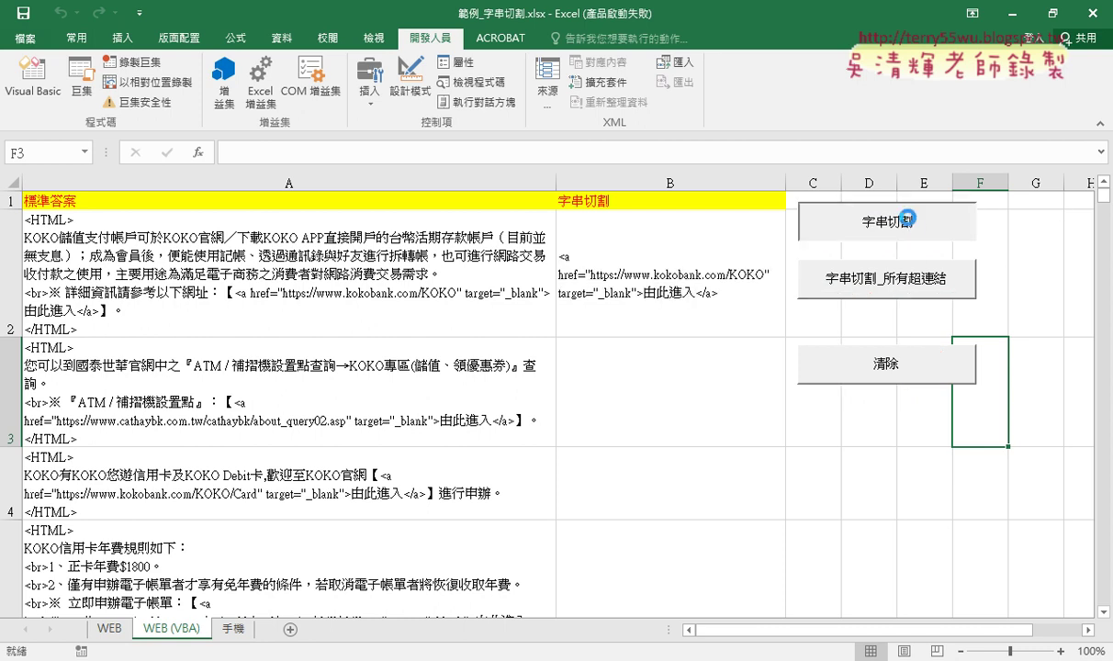
{"action": "left_click", "coordinate": [634, 400]}
{"action": "left_click", "coordinate": [671, 292]}
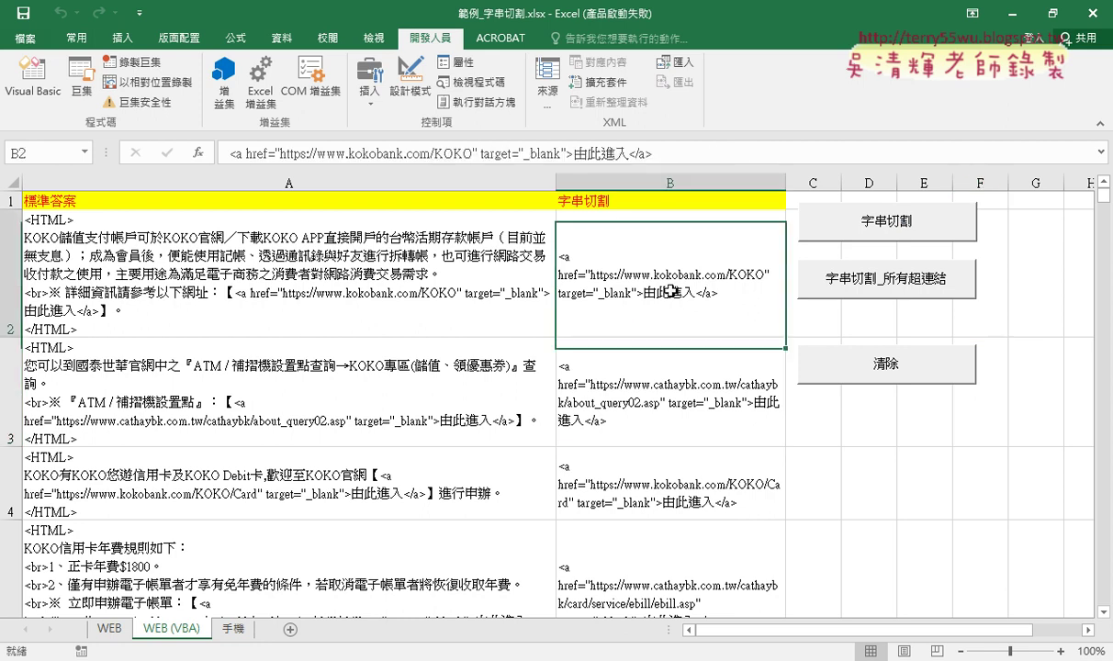
{"action": "left_click", "coordinate": [666, 403]}
{"action": "left_click", "coordinate": [652, 269]}
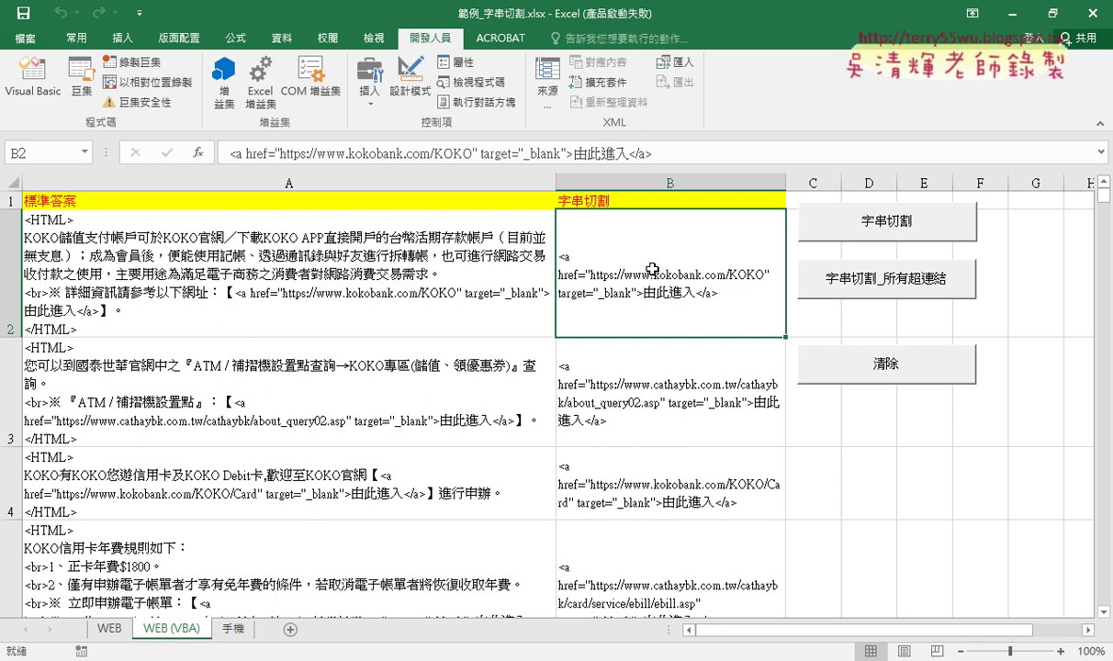
{"action": "left_click", "coordinate": [807, 351]}
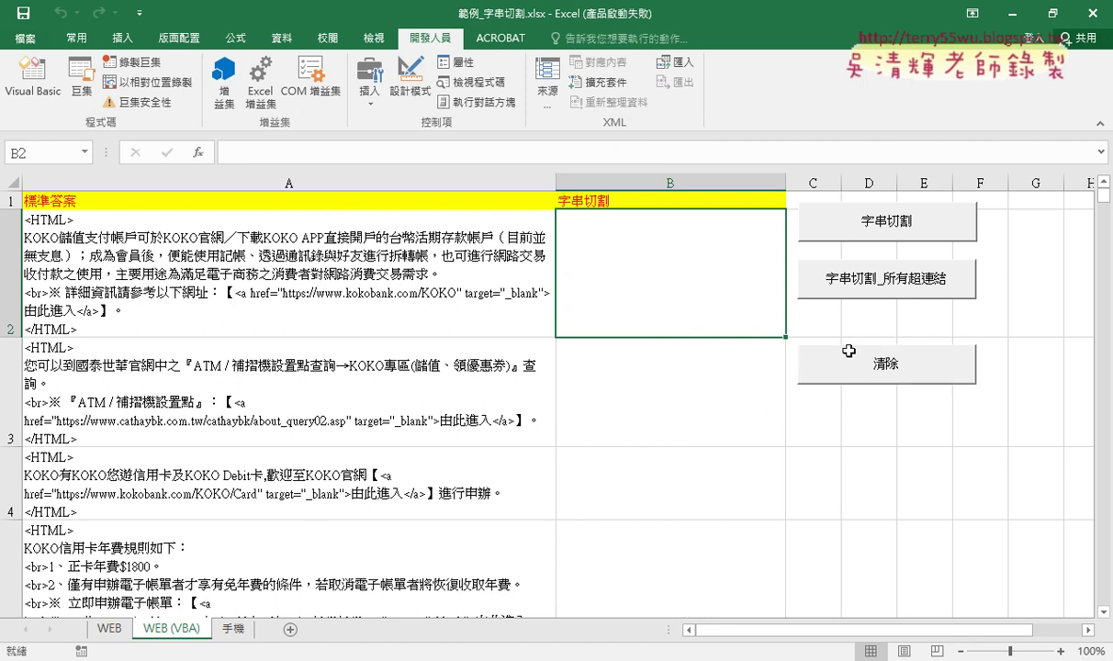
- Run 字串切割_所有超連結 and check the stacked links in B7 (two) and B24 (three)
{"action": "left_click", "coordinate": [852, 284]}
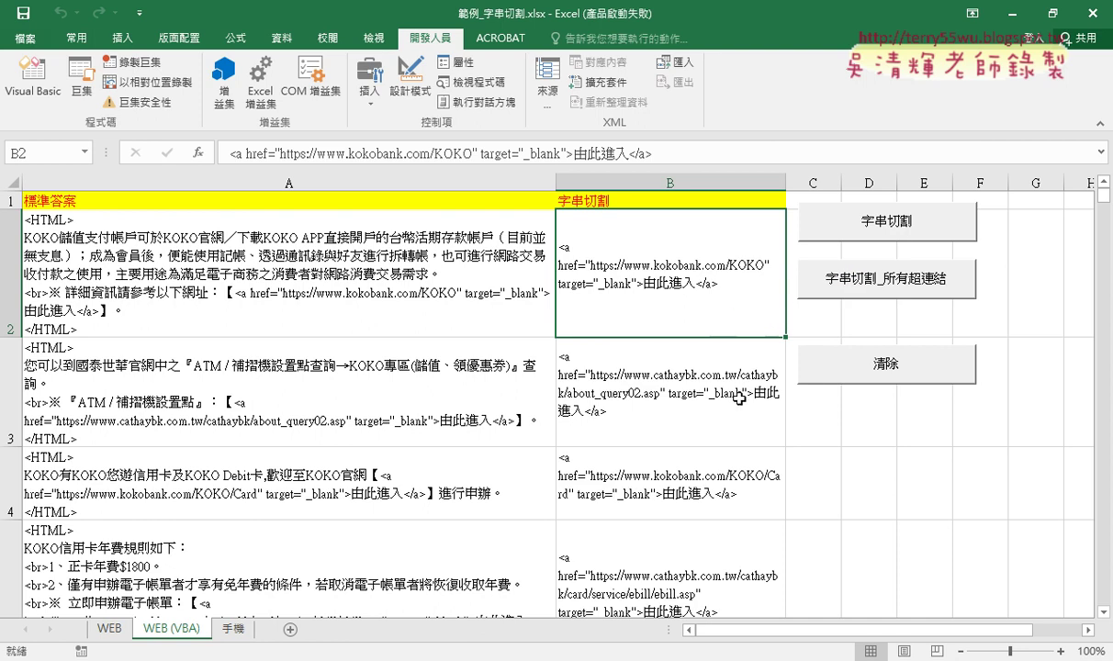
{"action": "scroll", "coordinate": [740, 398], "scroll_direction": "down", "scroll_amount": 2}
{"action": "left_click", "coordinate": [662, 312]}
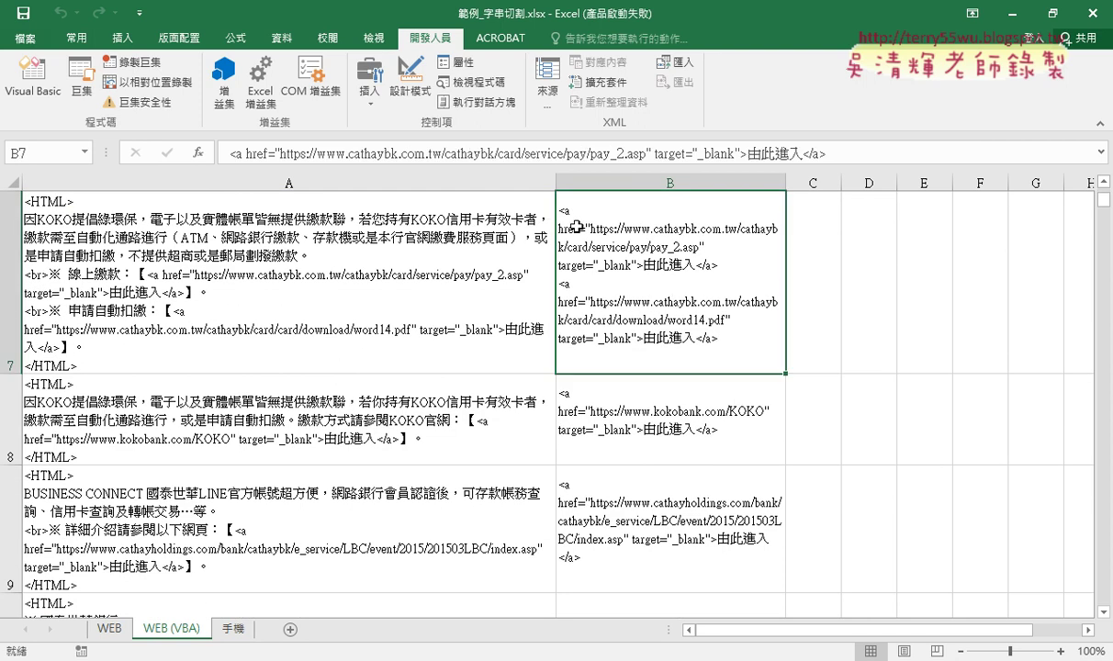
{"action": "scroll", "coordinate": [665, 416], "scroll_direction": "down", "scroll_amount": 2}
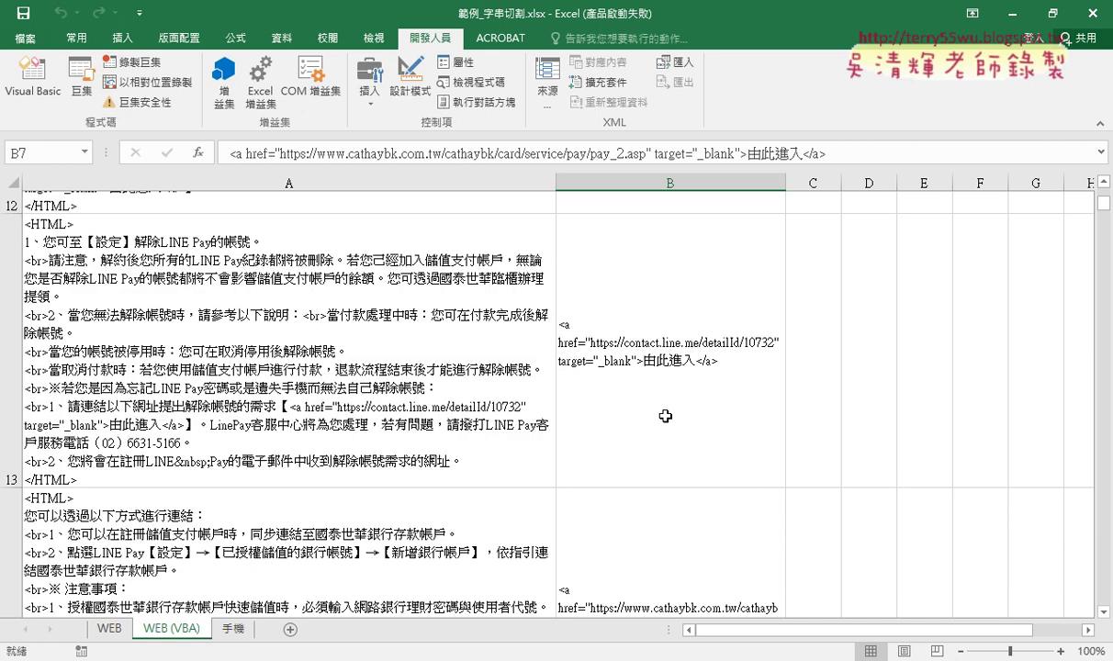
{"action": "scroll", "coordinate": [665, 417], "scroll_direction": "down", "scroll_amount": 1}
{"action": "scroll", "coordinate": [652, 366], "scroll_direction": "down", "scroll_amount": 2}
{"action": "scroll", "coordinate": [653, 366], "scroll_direction": "down", "scroll_amount": 1}
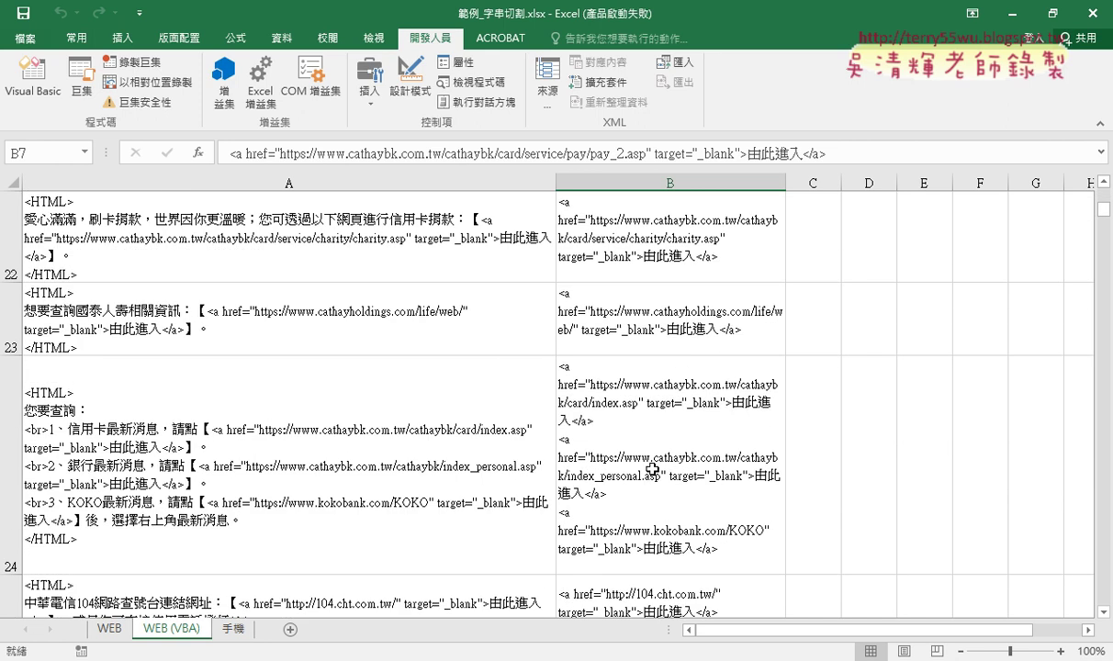
{"action": "left_click", "coordinate": [593, 409]}
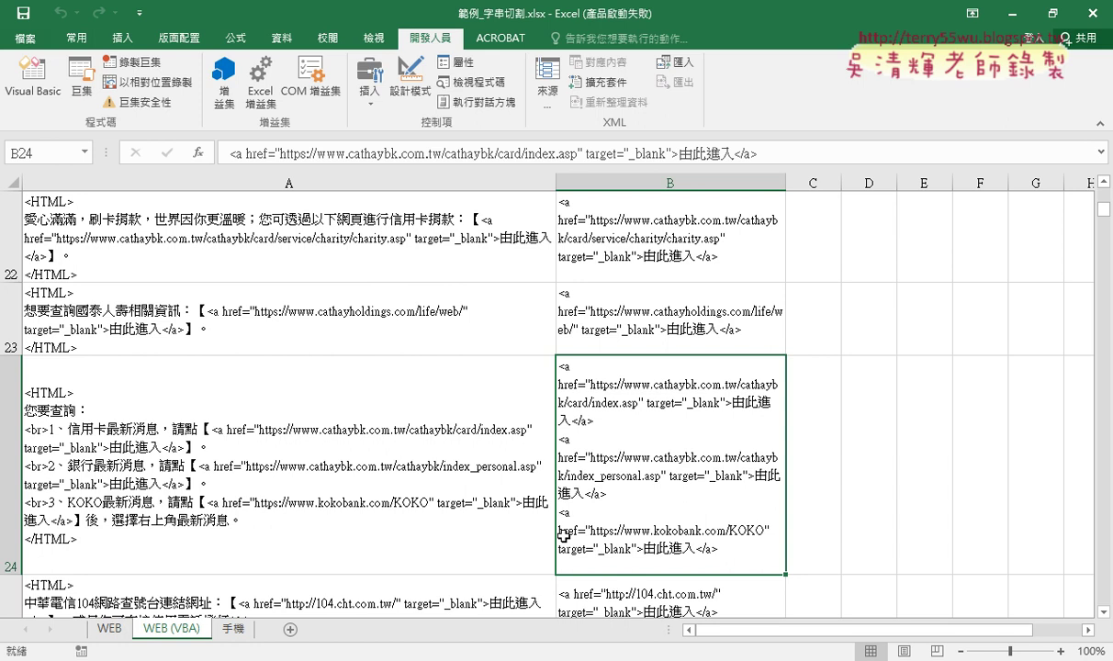
{"action": "scroll", "coordinate": [648, 487], "scroll_direction": "up", "scroll_amount": 4}
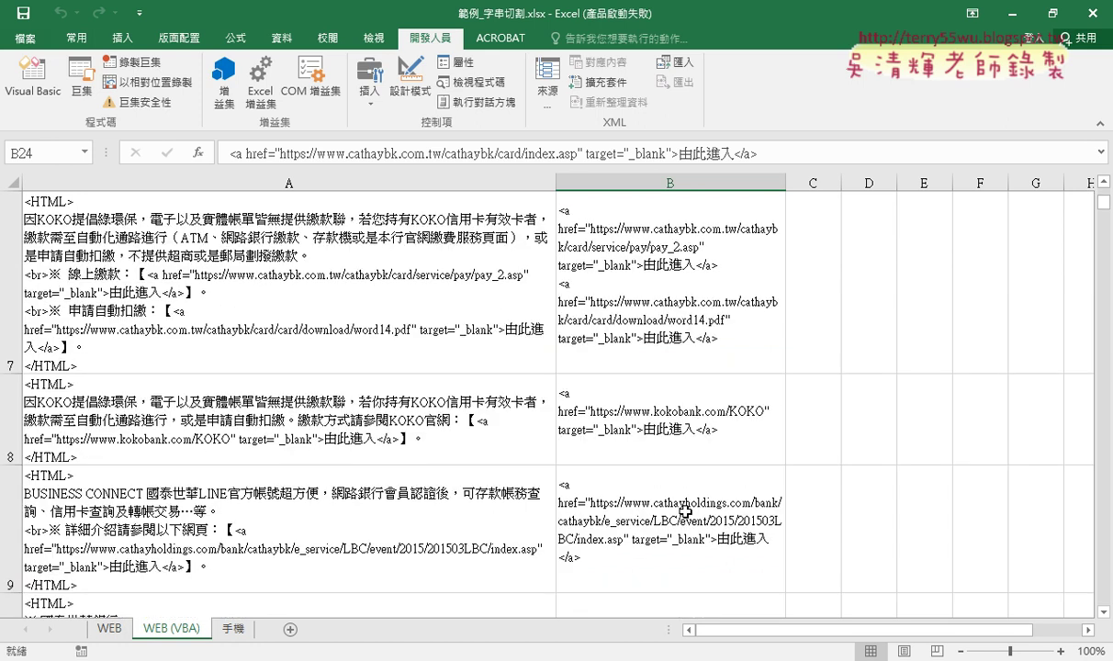
{"action": "scroll", "coordinate": [649, 480], "scroll_direction": "up", "scroll_amount": 3}
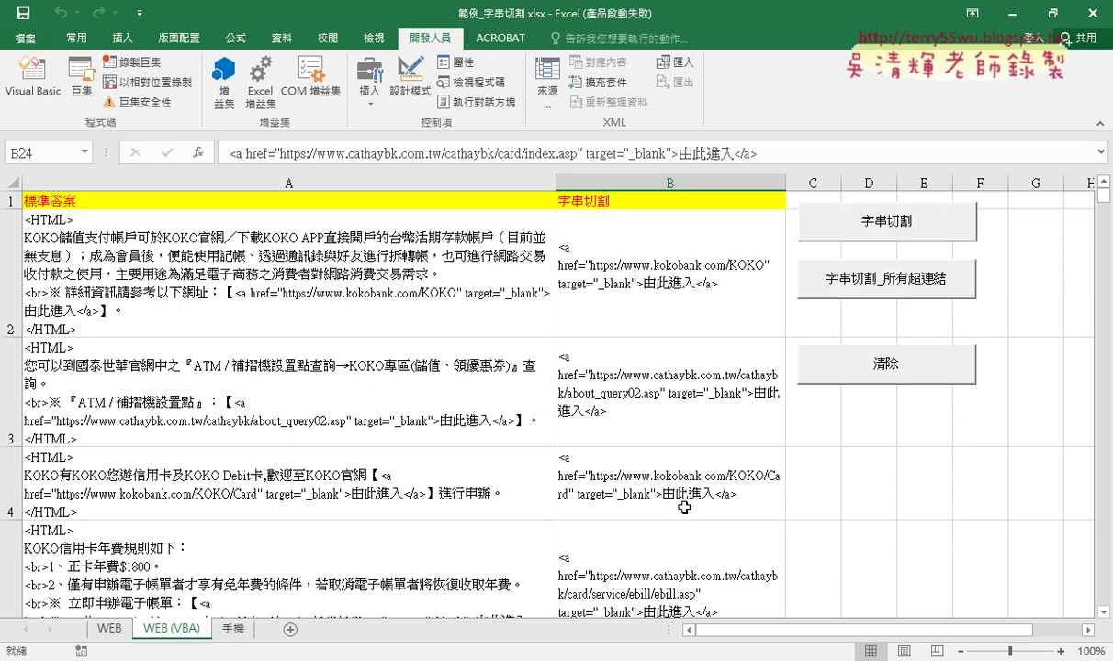
{"action": "right_click", "coordinate": [884, 381]}
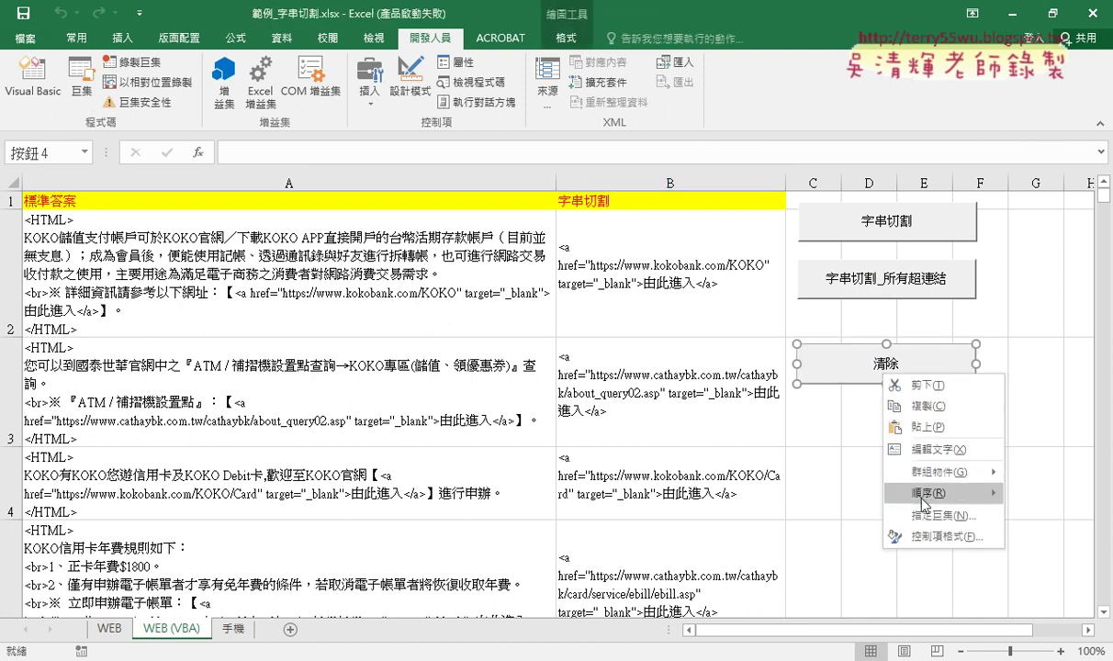
{"action": "left_click", "coordinate": [882, 473]}
{"action": "left_click", "coordinate": [1059, 358]}
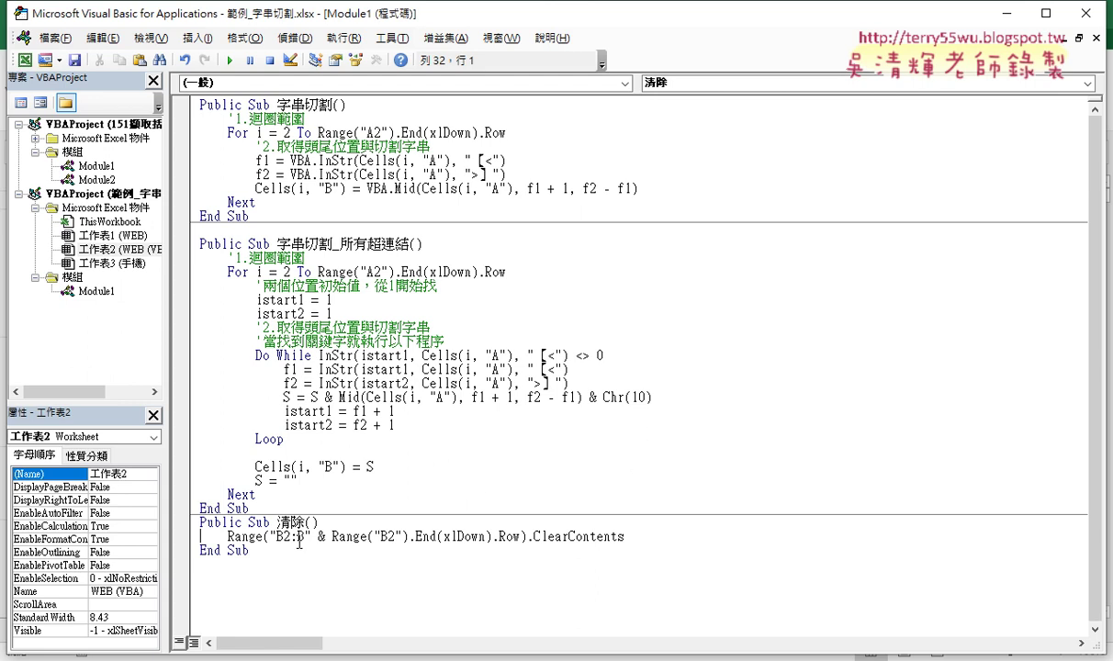
{"action": "left_click_drag", "start_coordinate": [227, 538], "coordinate": [271, 538]}
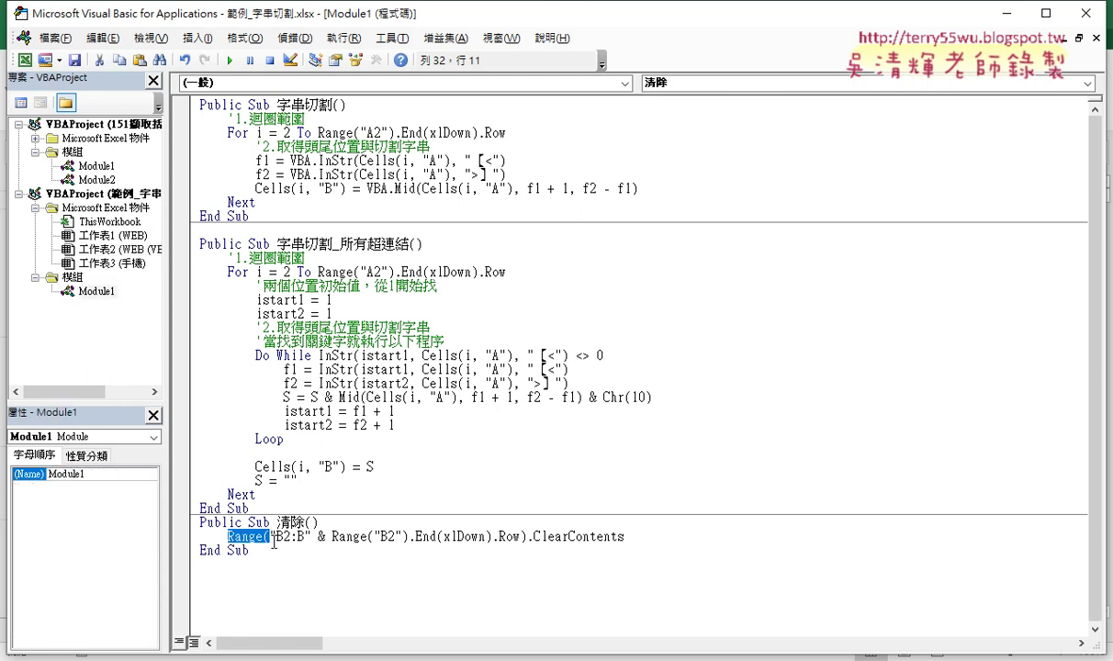
{"action": "left_click", "coordinate": [292, 537]}
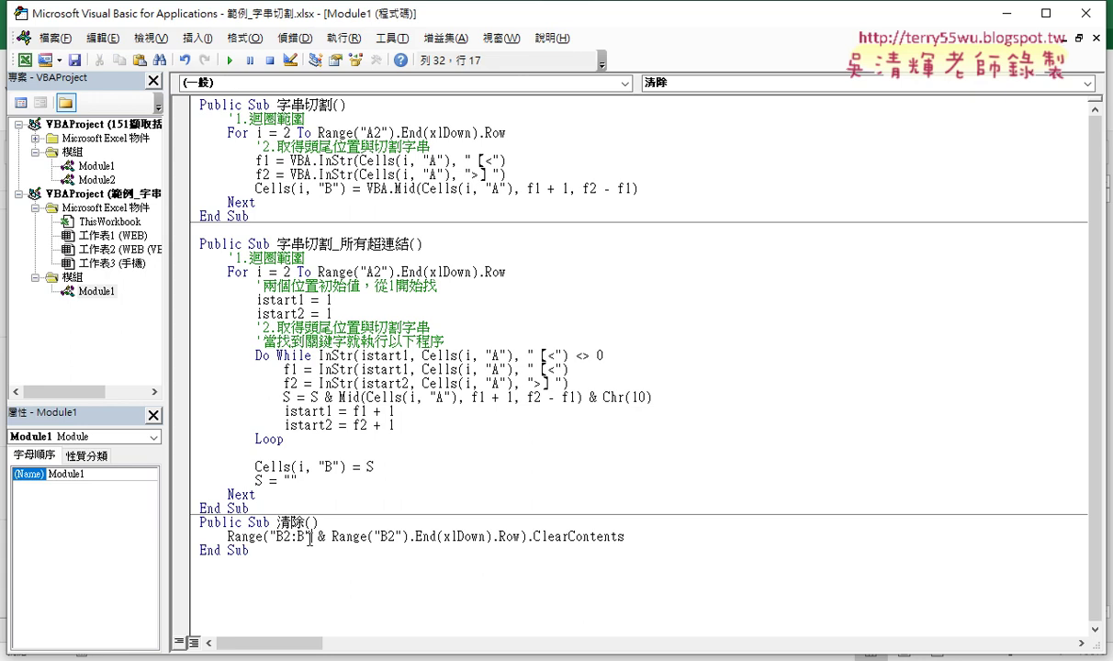
{"action": "left_click", "coordinate": [1007, 13]}
{"action": "left_click", "coordinate": [619, 241]}
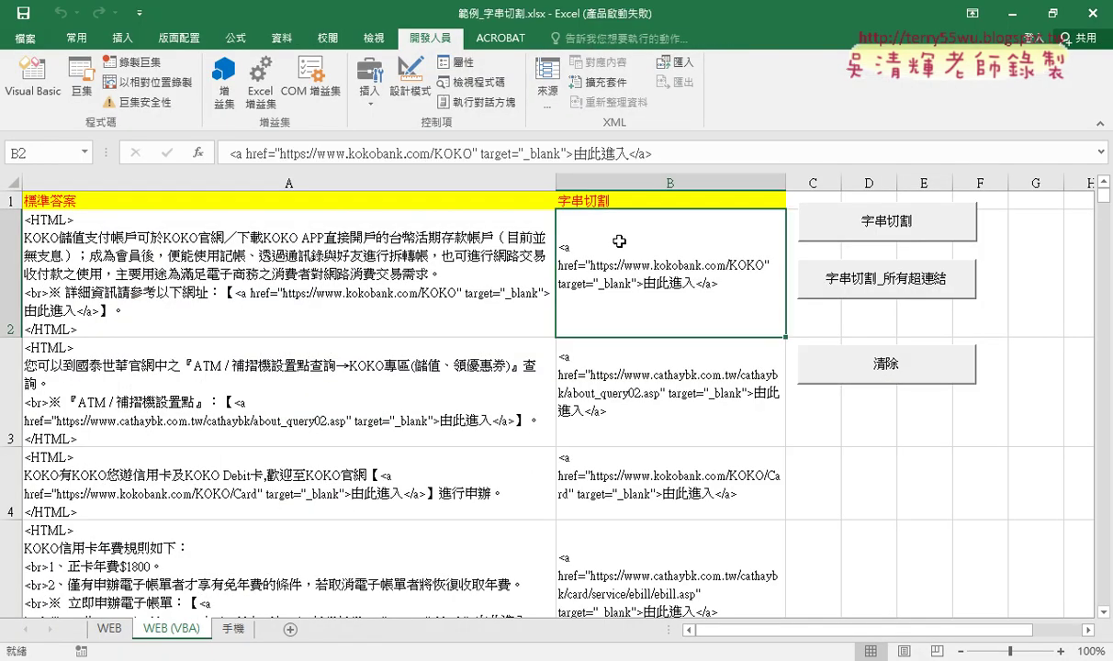
- Confirm column B's results reach the last row, then close the Excel workbook window
{"action": "key", "text": "ctrl+Down"}
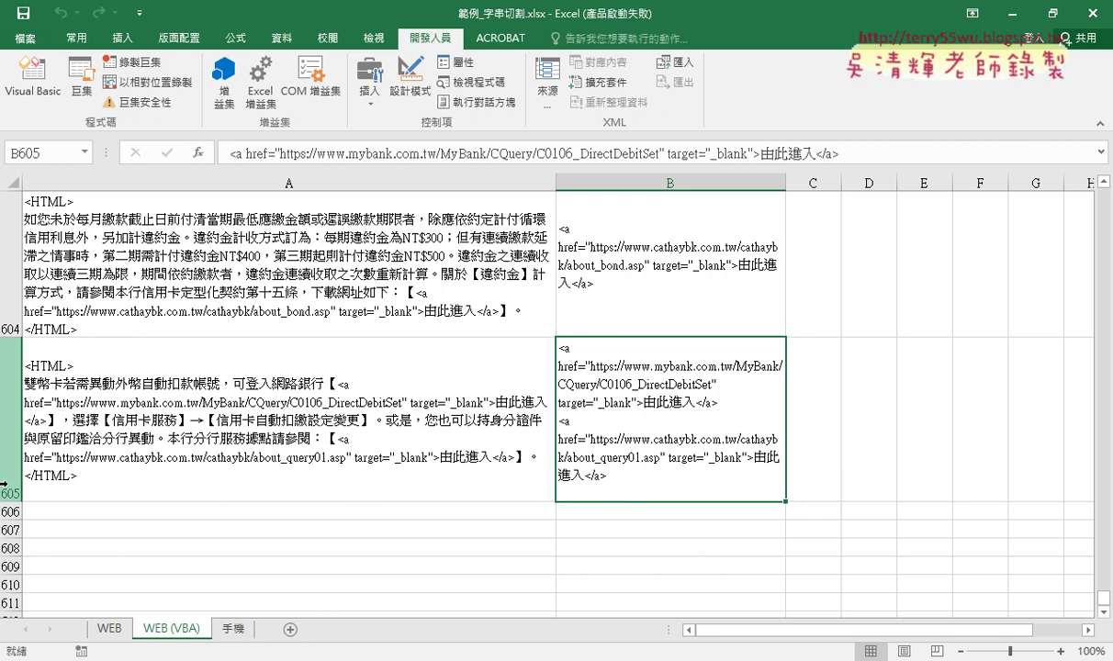
{"action": "key", "text": "ctrl+Up"}
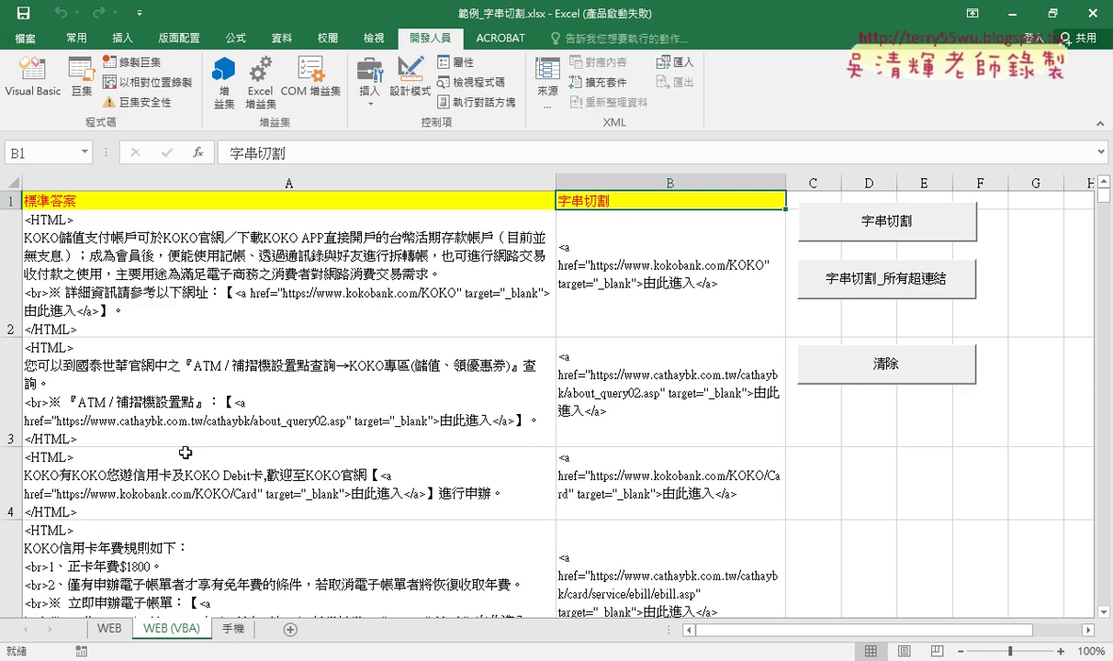
{"action": "left_click", "coordinate": [1092, 13]}
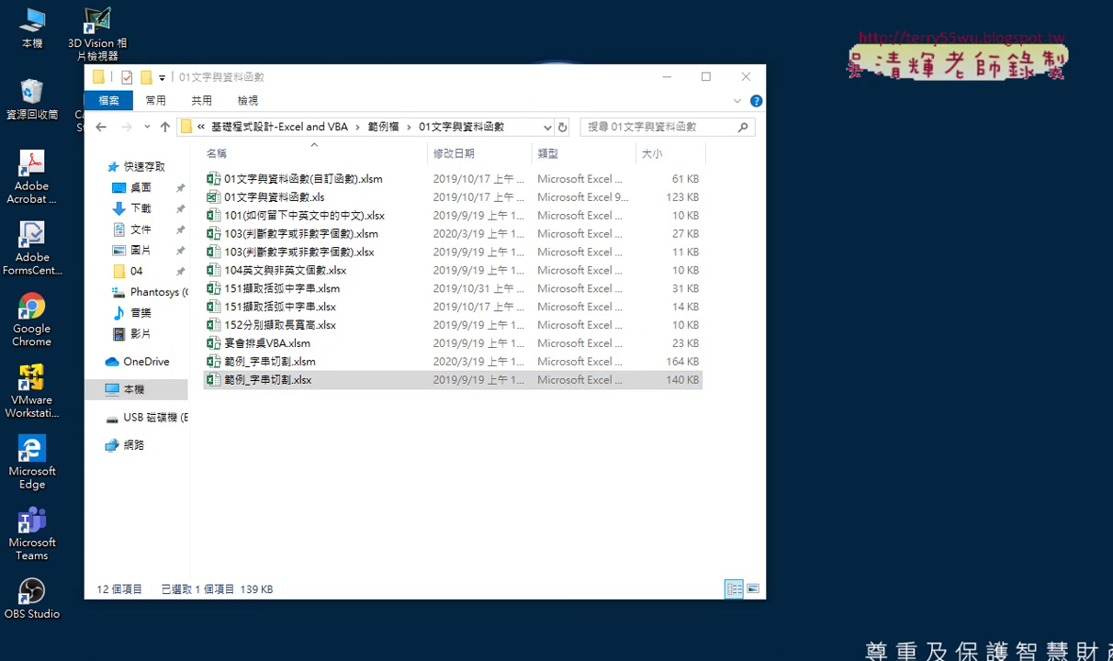
{"action": "left_click", "coordinate": [276, 657]}
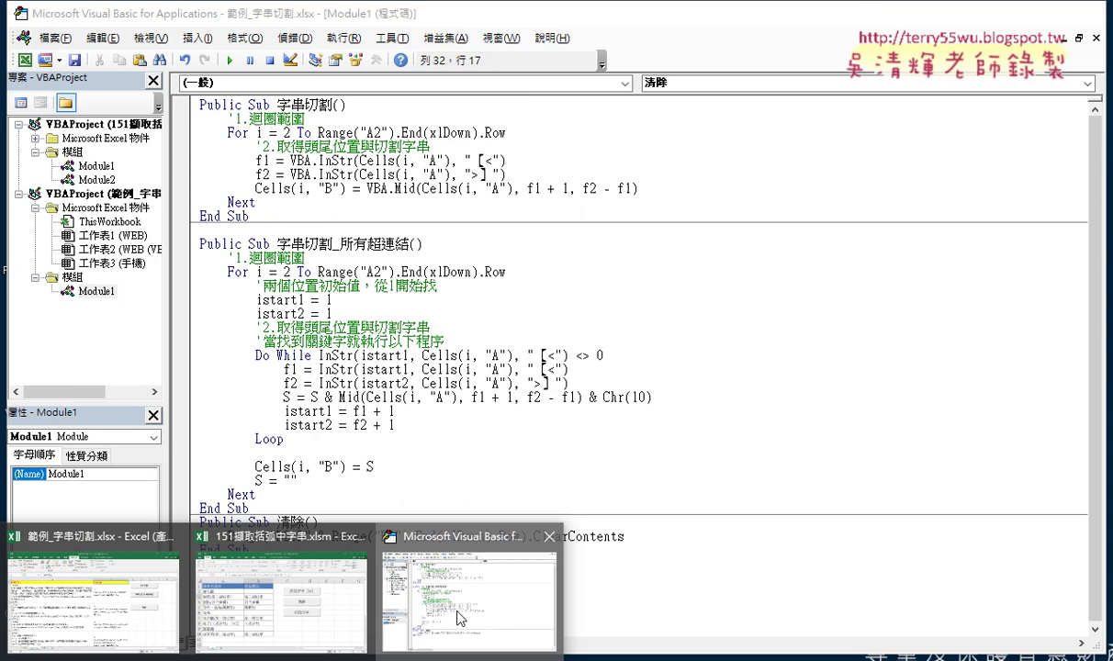
- Change the 清除 clear range's last row to a fixed 605, re-entering .ClearContents via IntelliSense
{"action": "left_click", "coordinate": [433, 588]}
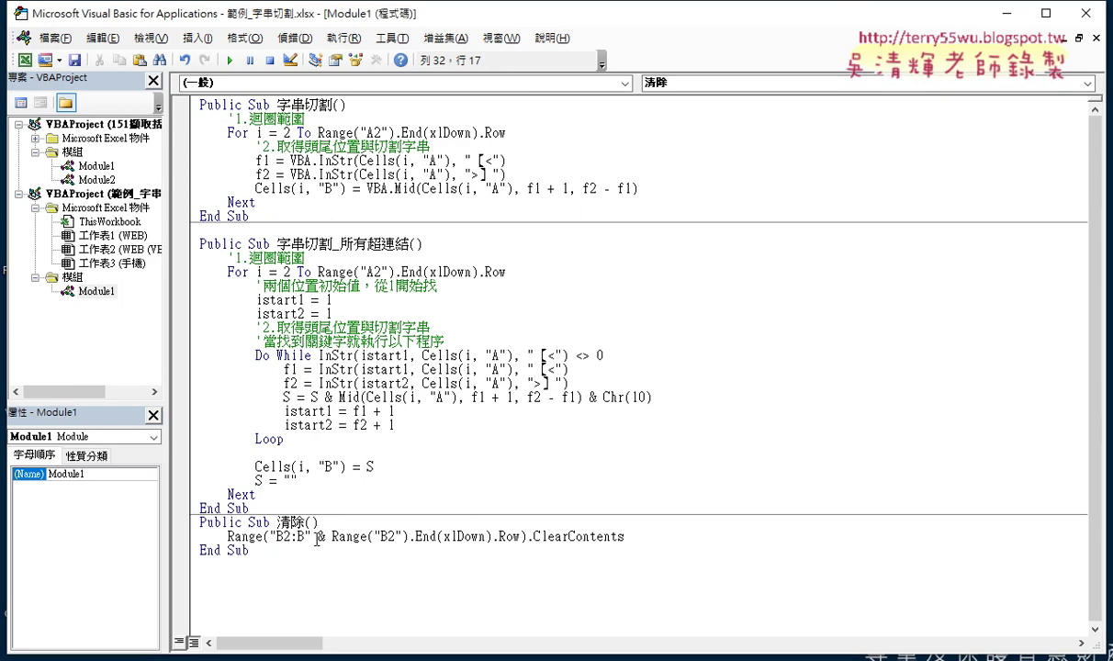
{"action": "left_click_drag", "start_coordinate": [313, 537], "coordinate": [520, 537]}
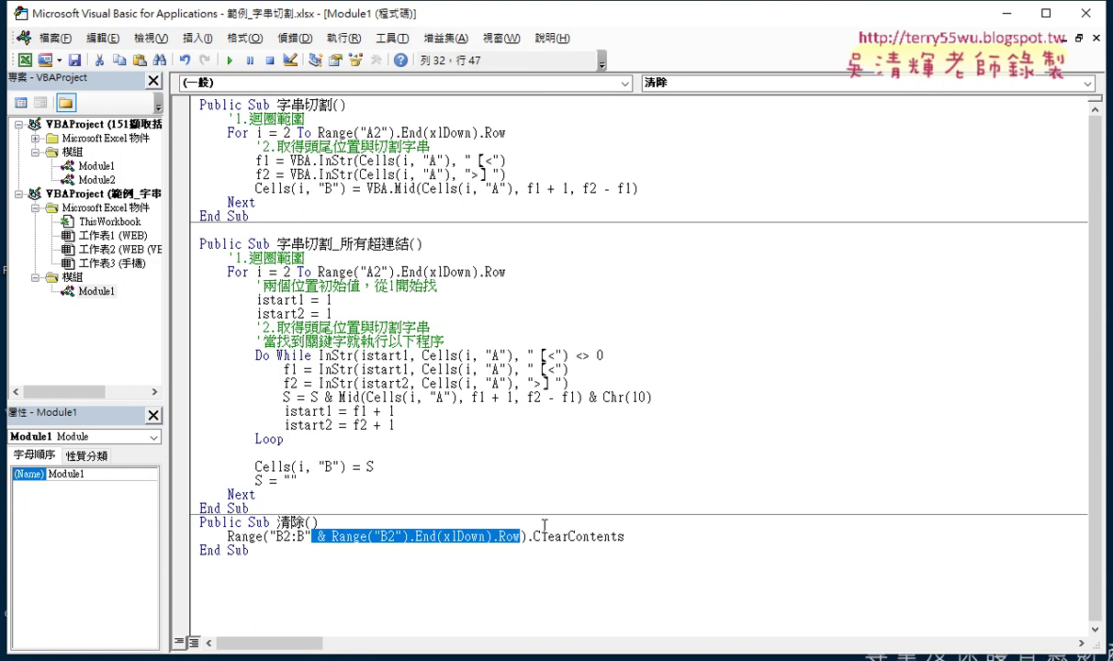
{"action": "key", "text": "Delete"}
{"action": "key", "text": "Left"}
{"action": "type", "text": "6"}
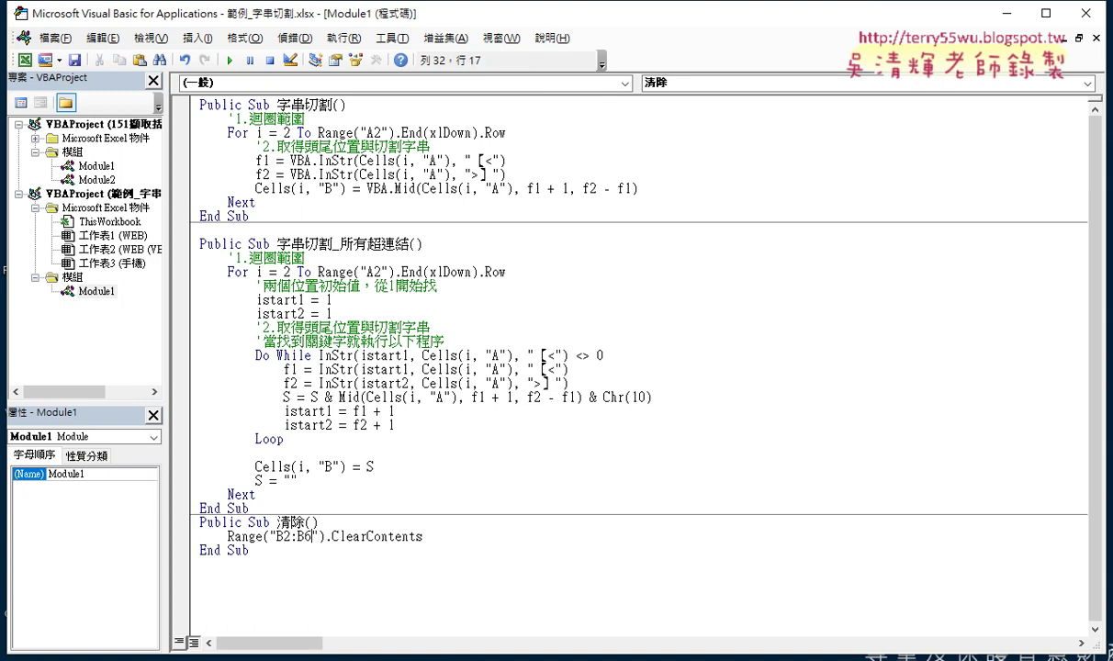
{"action": "type", "text": "05"}
{"action": "left_click_drag", "start_coordinate": [438, 537], "coordinate": [341, 538]}
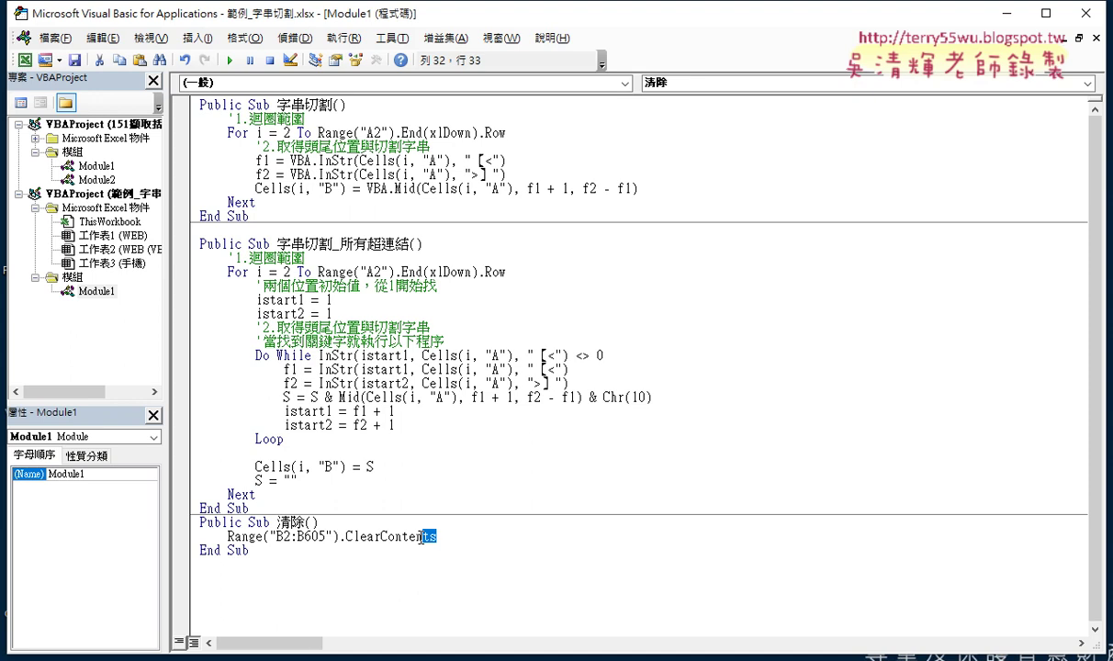
{"action": "type", "text": "."}
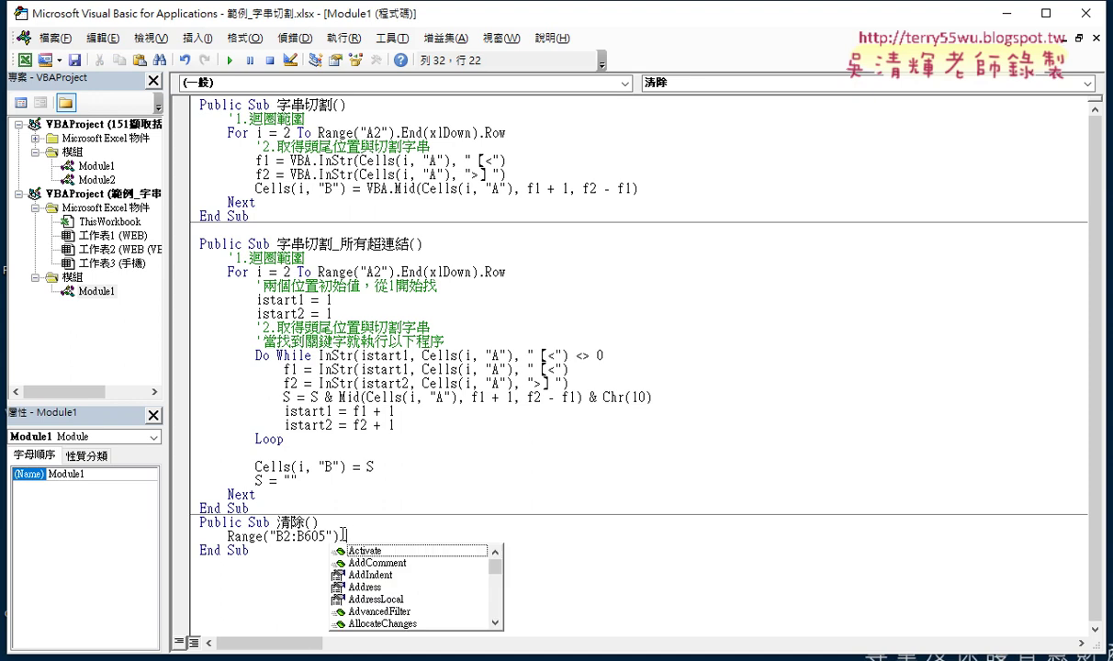
{"action": "type", "text": "c"}
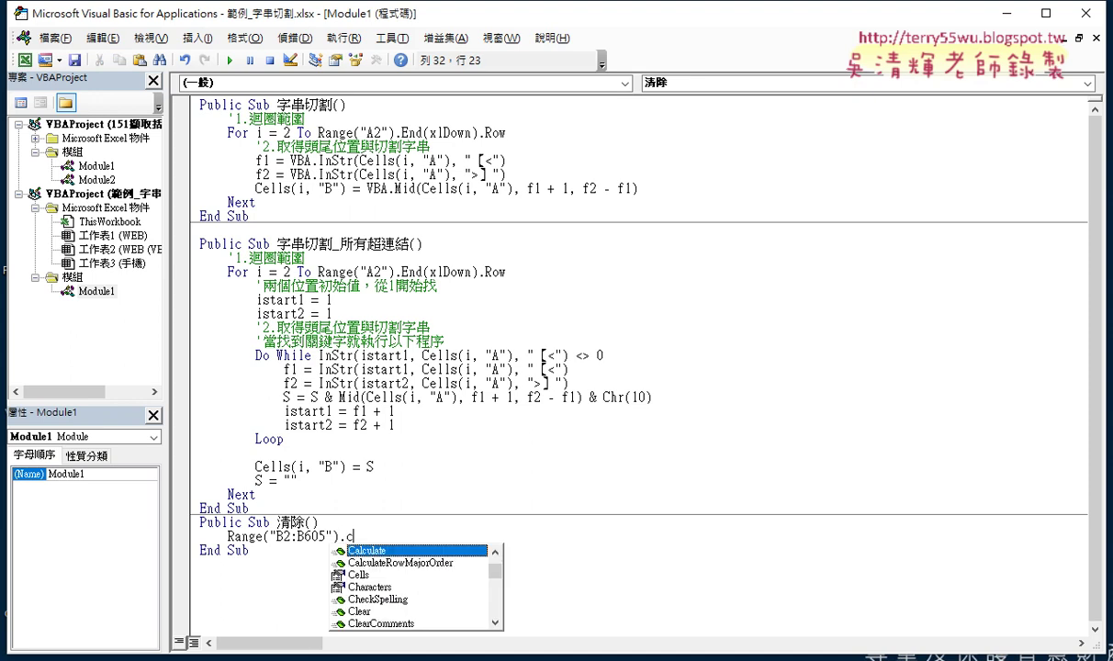
{"action": "type", "text": "l"}
{"action": "key", "text": "Down"}
{"action": "key", "text": "Down"}
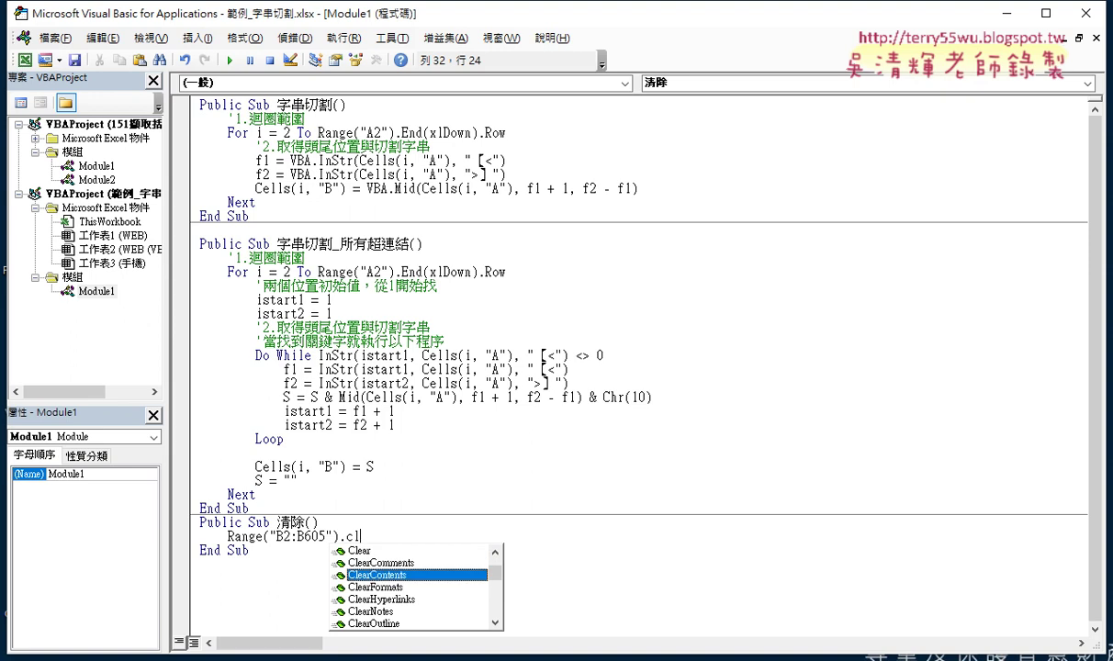
{"action": "key", "text": "Tab"}
{"action": "left_click", "coordinate": [410, 579]}
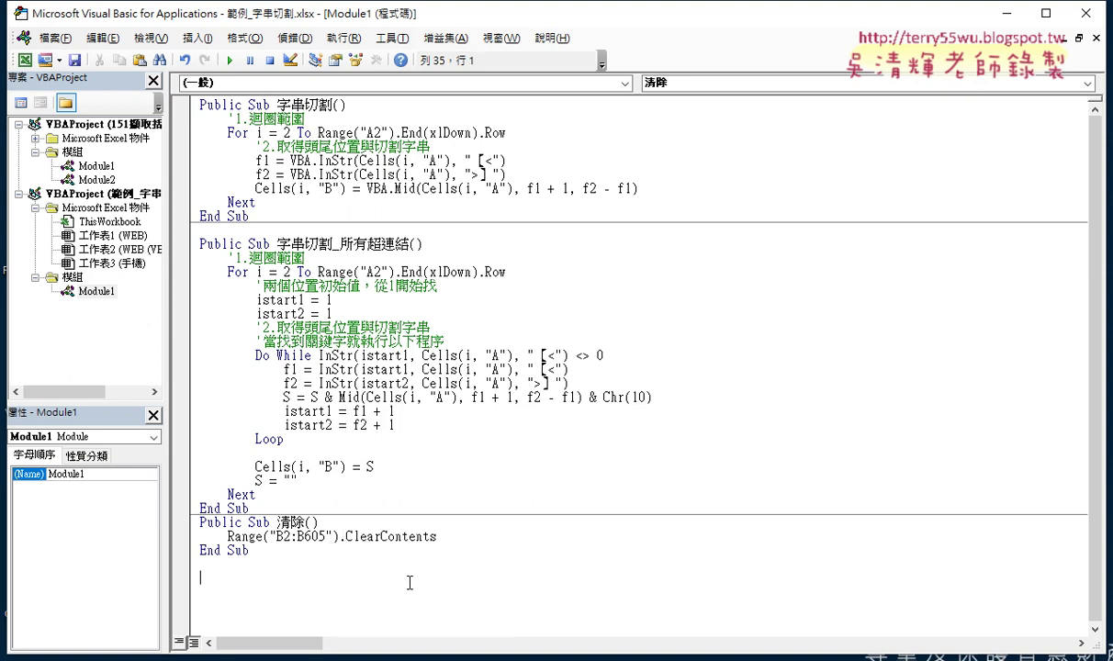
{"action": "left_click_drag", "start_coordinate": [326, 538], "coordinate": [304, 537]}
- Add the missing closing quote after B605 in the range string
{"action": "left_click", "coordinate": [332, 536]}
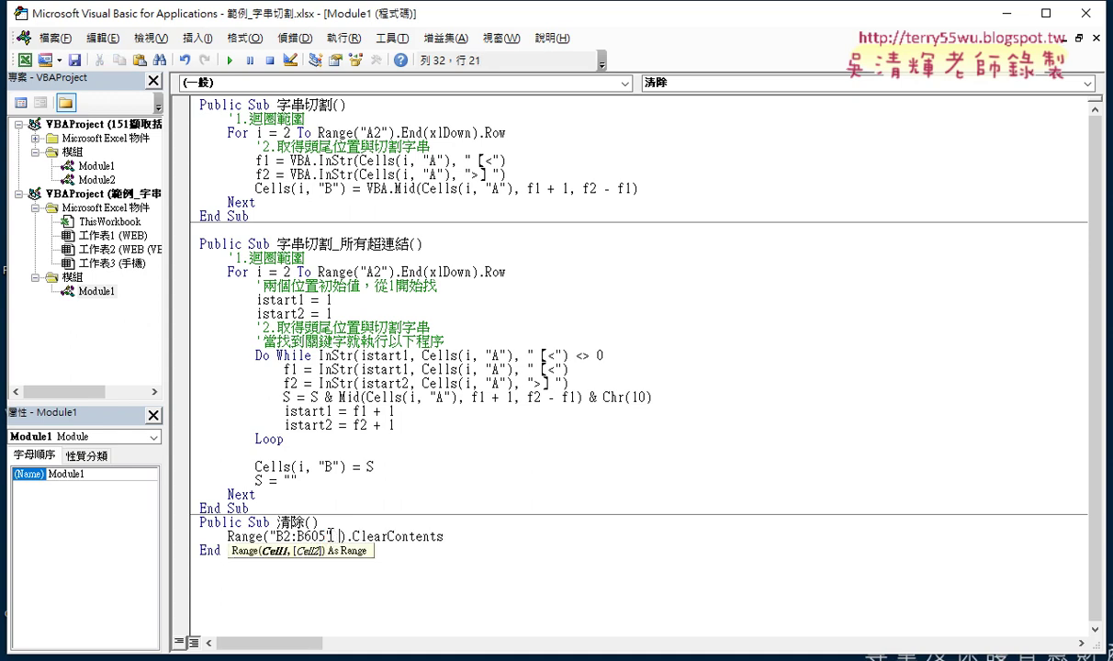
{"action": "key", "text": "Left"}
{"action": "key", "text": "Left"}
{"action": "key", "text": "Left"}
{"action": "key", "text": "Left"}
{"action": "key", "text": "Left"}
{"action": "type", "text": "\""}
- Insert an indented r= line directly under Public Sub 清除()
{"action": "left_click", "coordinate": [327, 522]}
{"action": "key", "text": "Return"}
{"action": "key", "text": "Tab"}
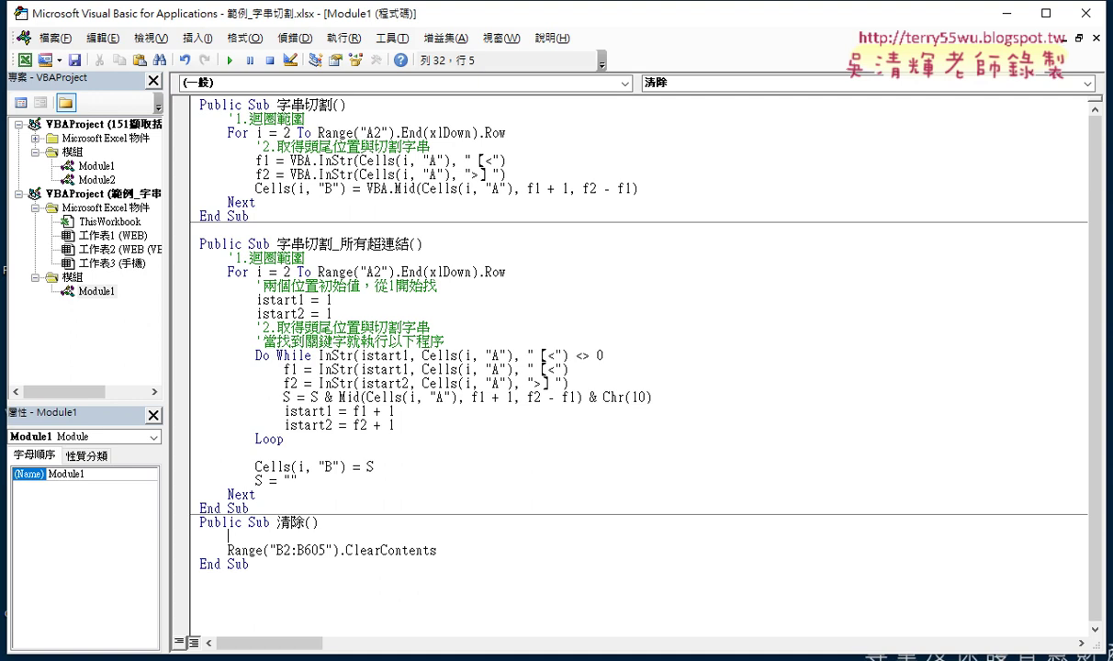
{"action": "type", "text": "r"}
{"action": "type", "text": "="}
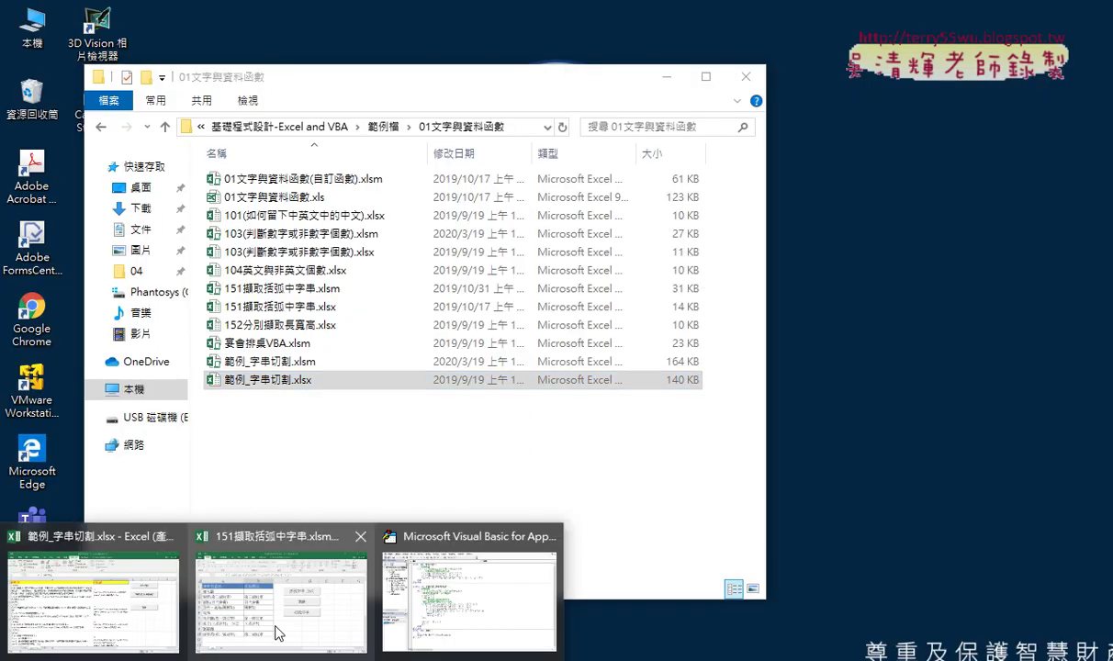
- In 範例_字串切割.xlsx, verify column B's links run from B2 down to B605, then go back to VBA
{"action": "left_click", "coordinate": [92, 607]}
{"action": "left_click", "coordinate": [530, 275]}
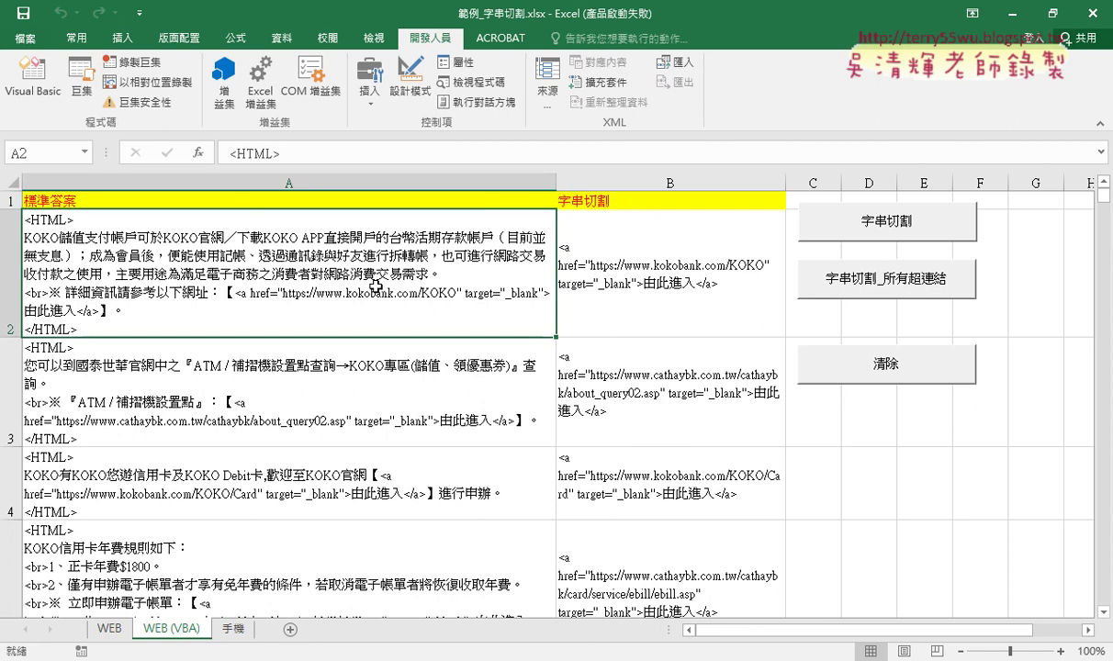
{"action": "left_click", "coordinate": [701, 306]}
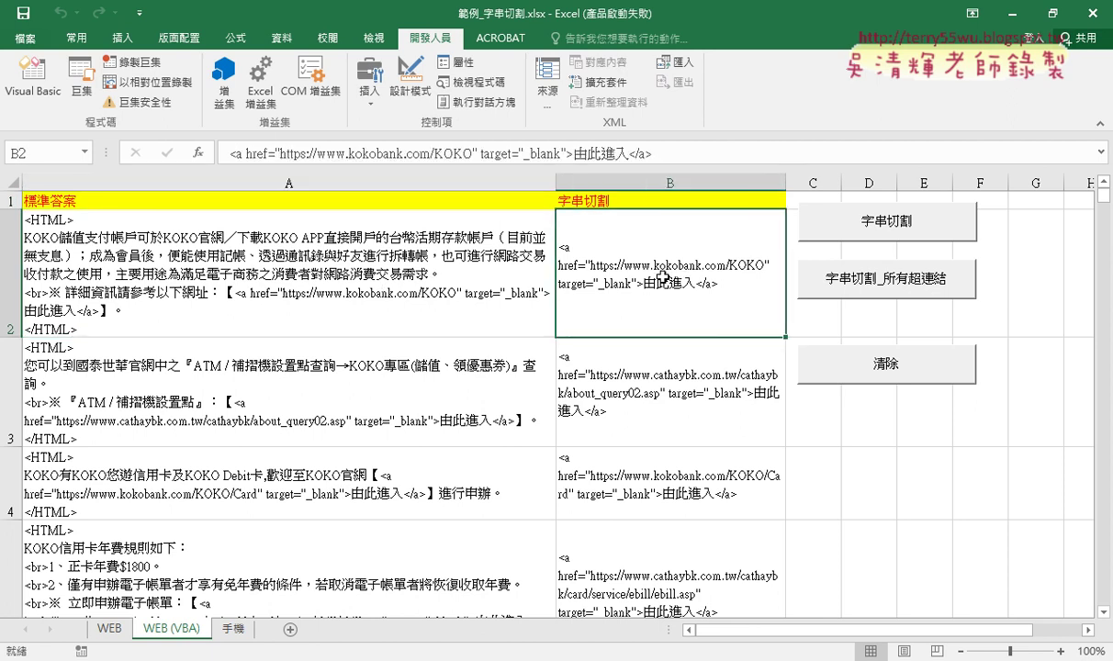
{"action": "key", "text": "ctrl+Down"}
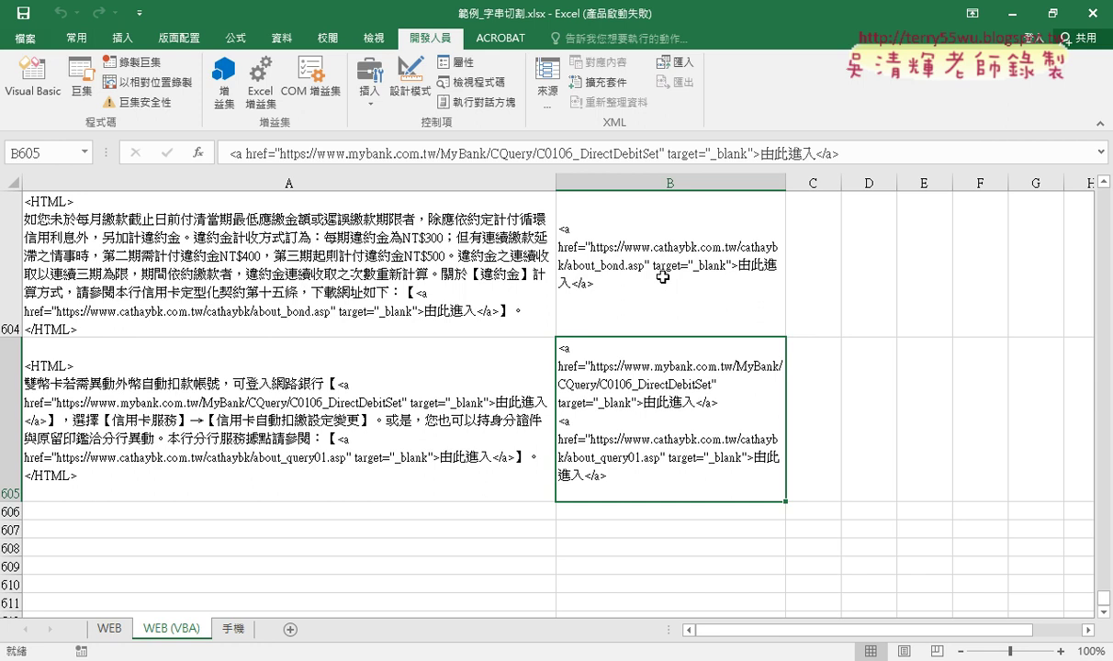
{"action": "key", "text": "ctrl+Up"}
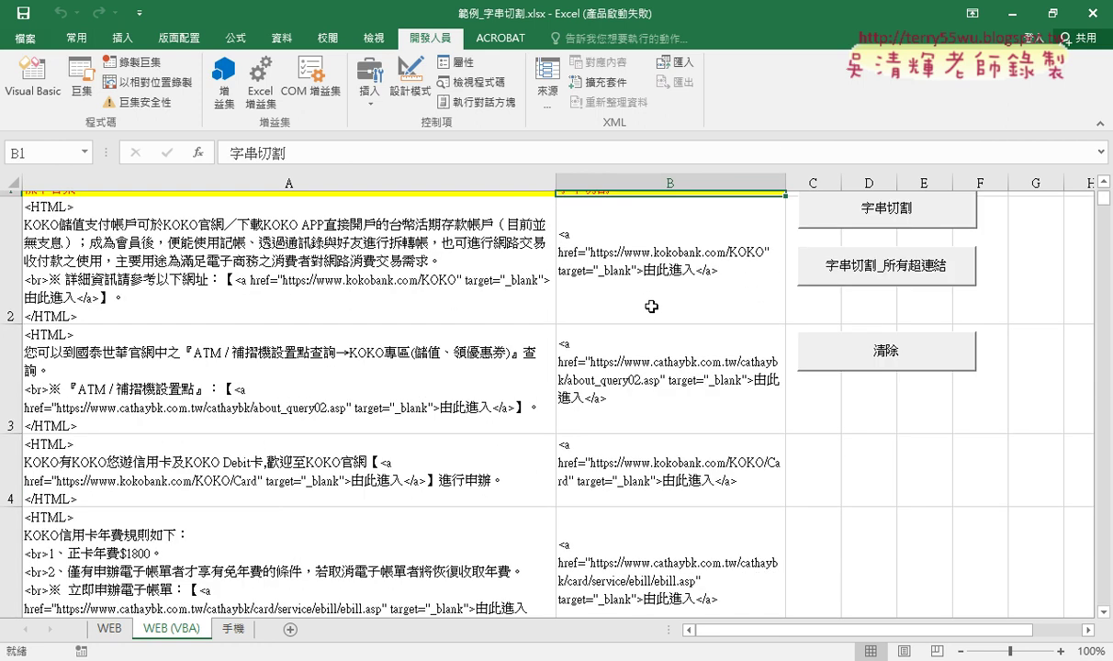
{"action": "left_click", "coordinate": [671, 247]}
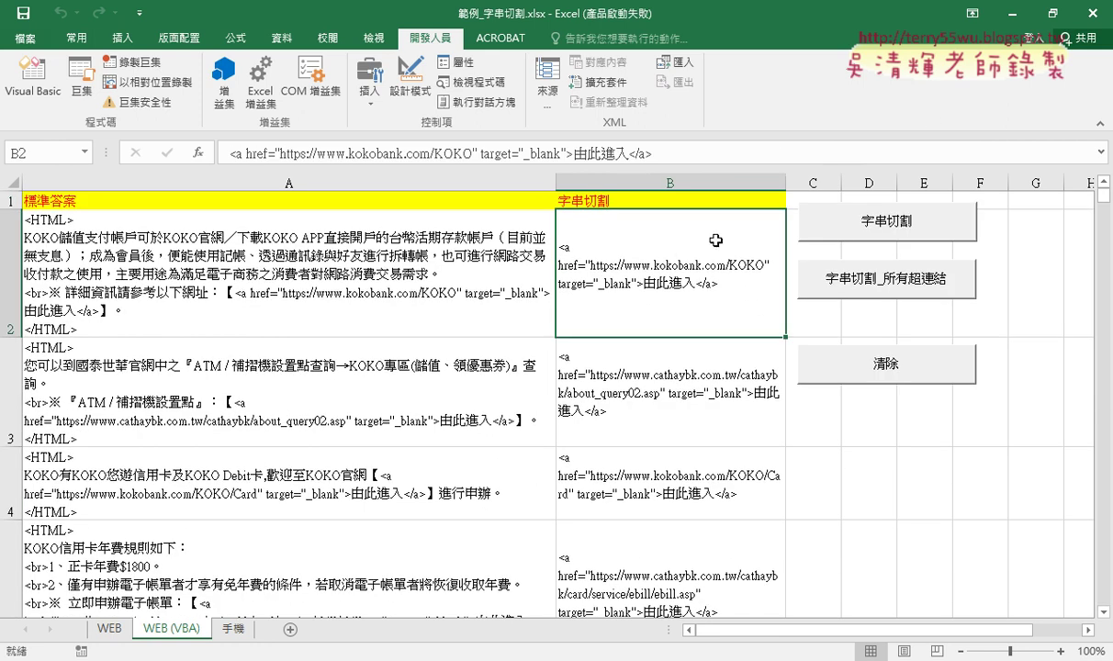
{"action": "left_click", "coordinate": [1008, 19]}
{"action": "mouse_move", "coordinate": [166, 609]}
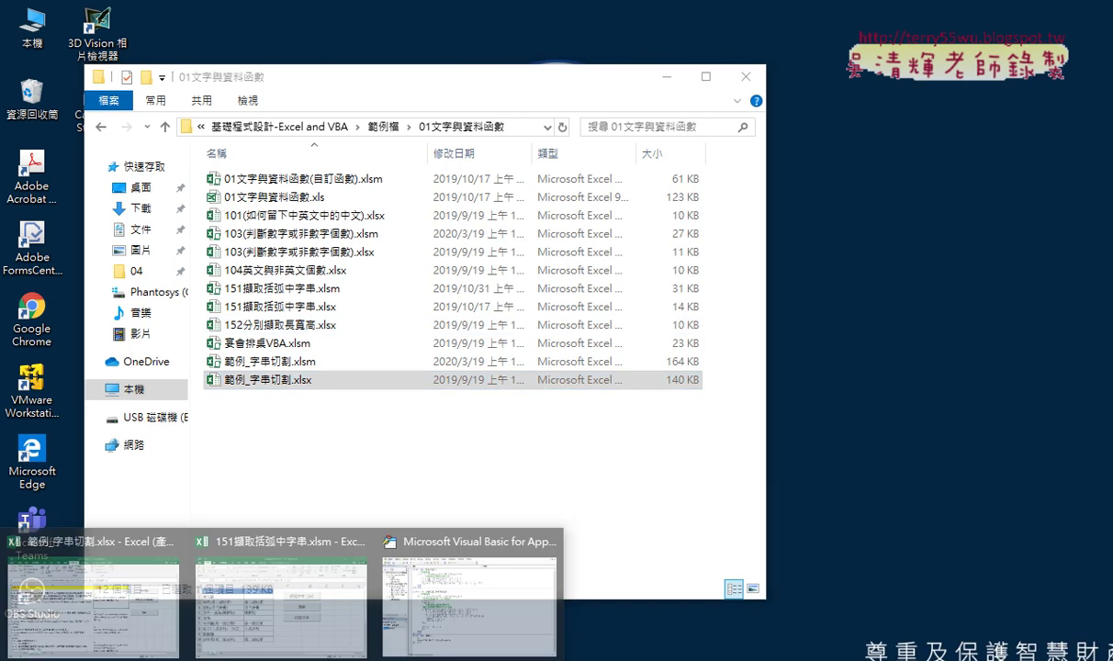
{"action": "left_click", "coordinate": [127, 608]}
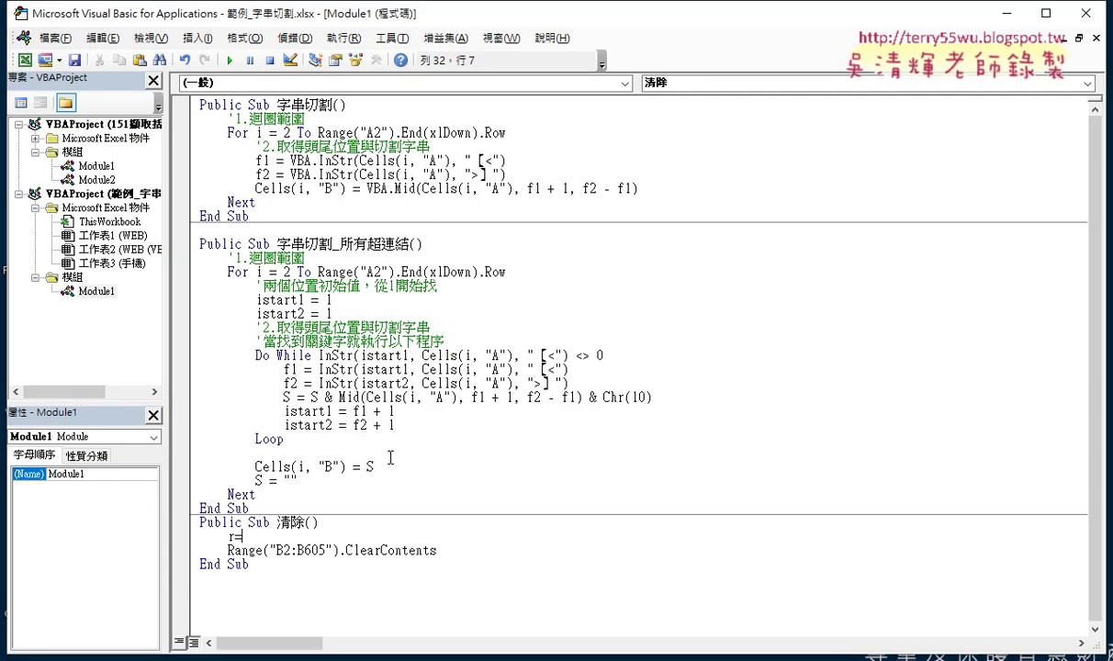
- Complete the line as r = Range("B2").End(xlDown).Row using autocomplete suggestions
{"action": "type", "text": "ra"}
{"action": "type", "text": "nge"}
{"action": "type", "text": "(\"B"}
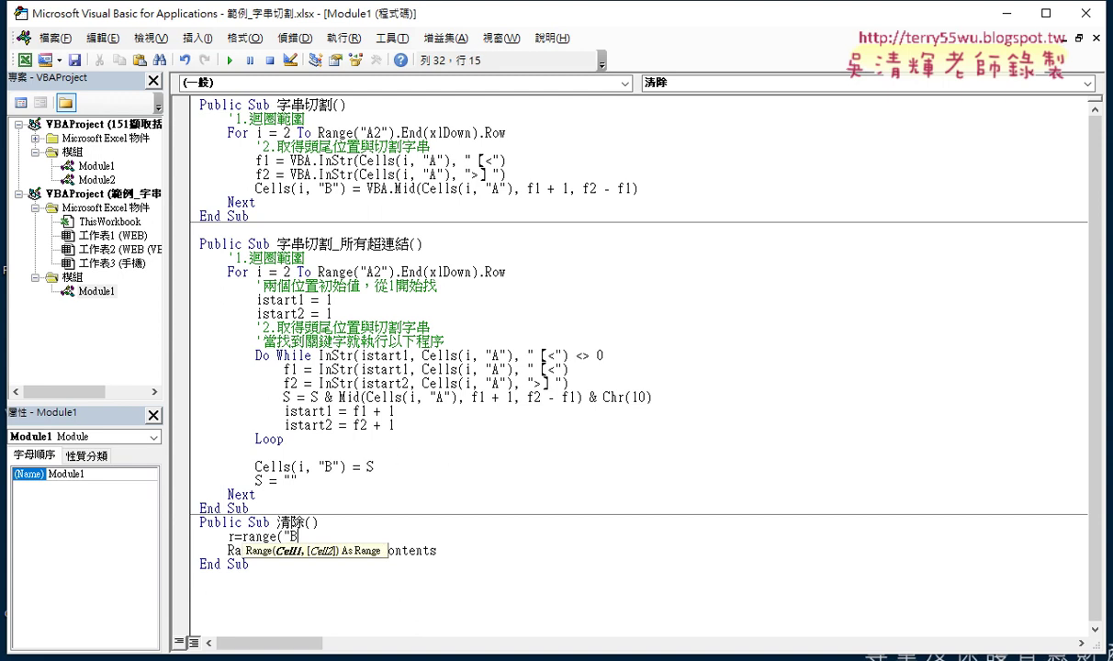
{"action": "type", "text": "2\")"}
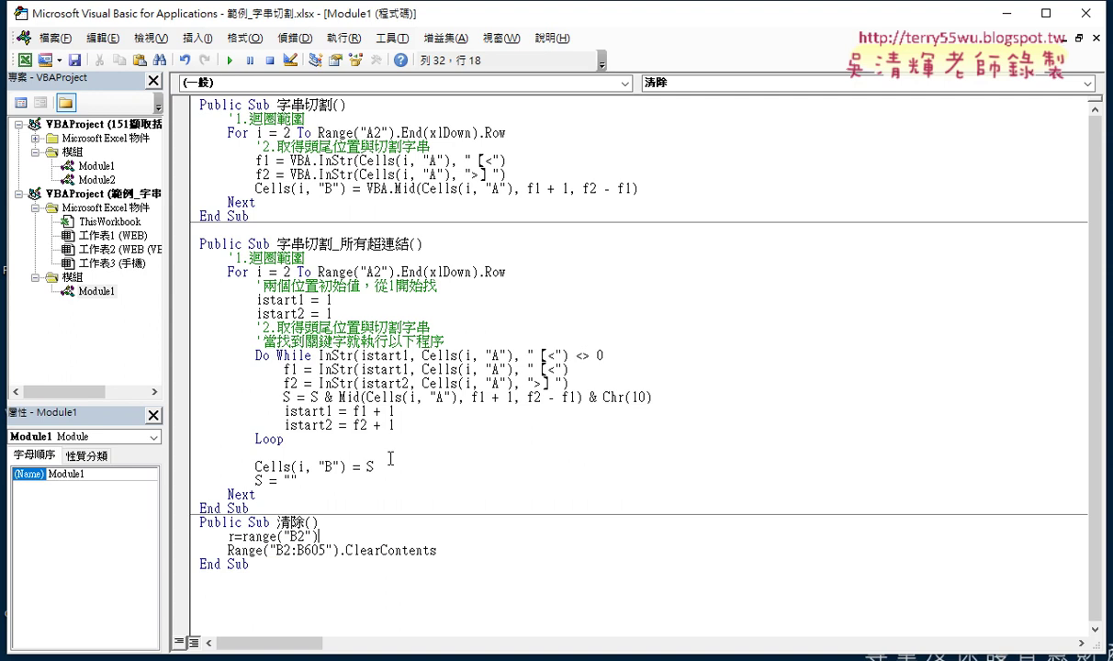
{"action": "type", "text": "."}
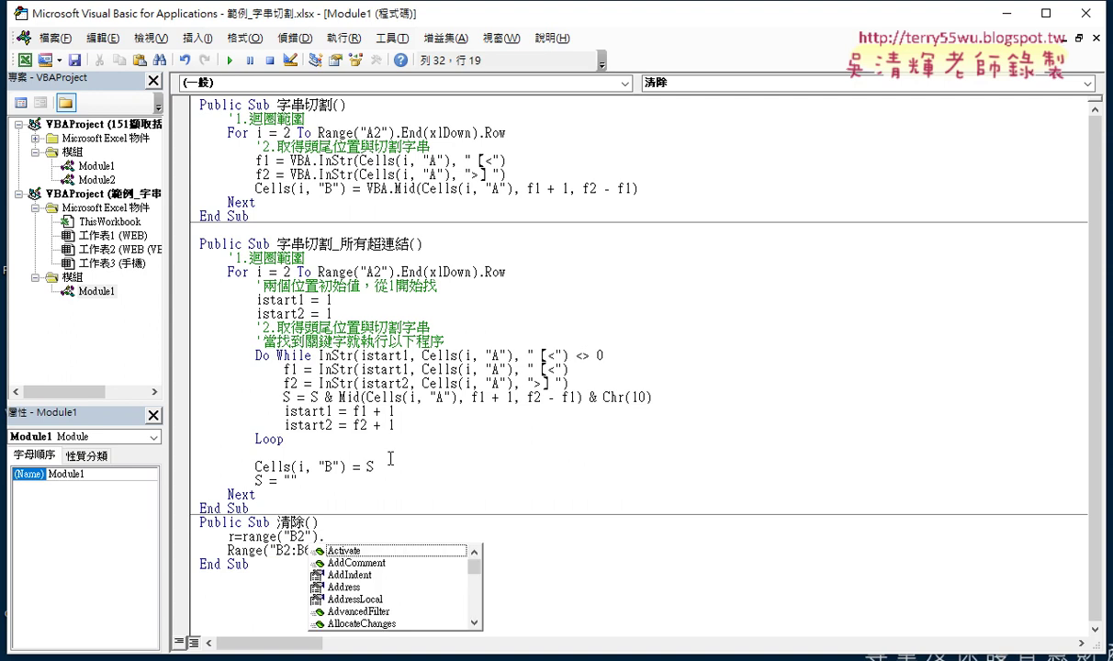
{"action": "type", "text": "E"}
{"action": "key", "text": "space"}
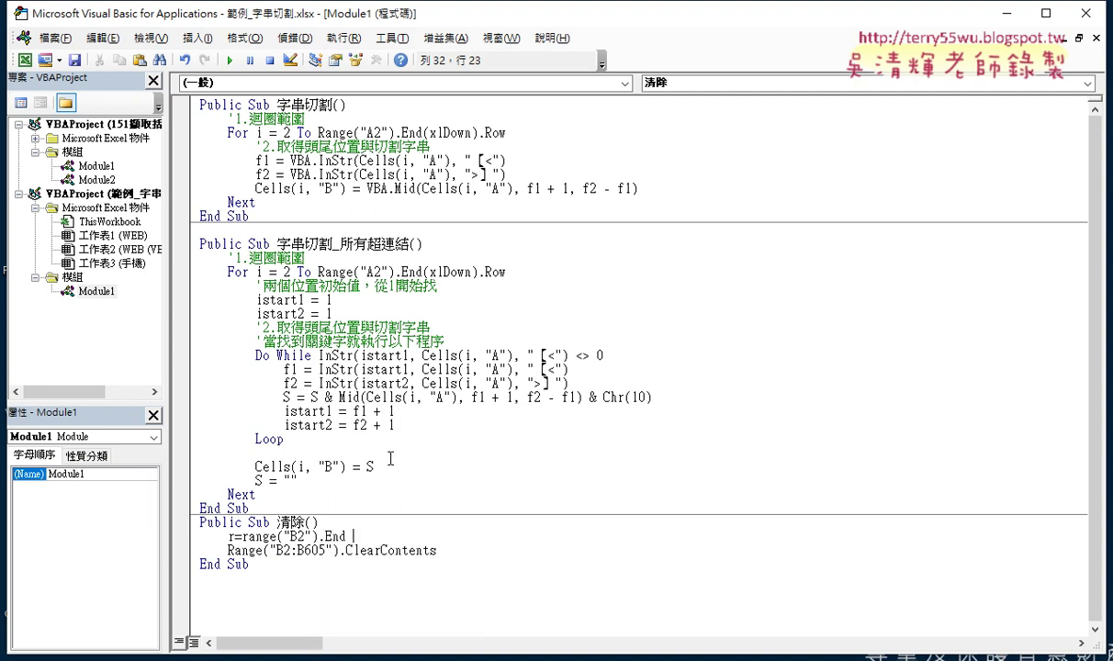
{"action": "type", "text": "("}
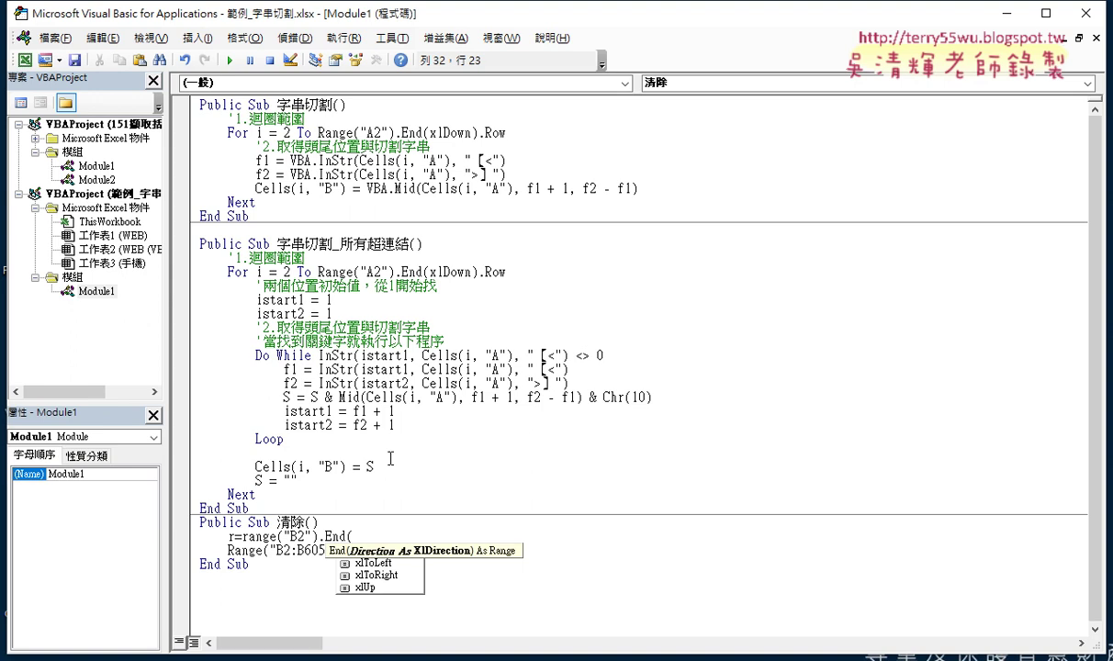
{"action": "type", "text": "x"}
{"action": "key", "text": "space"}
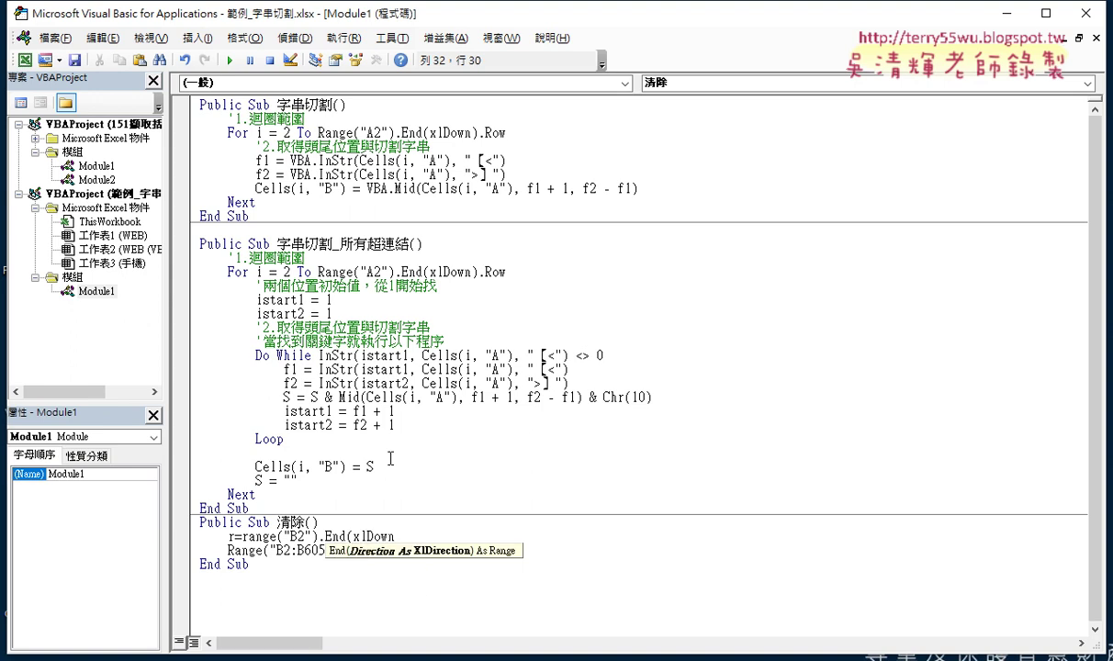
{"action": "type", "text": ")"}
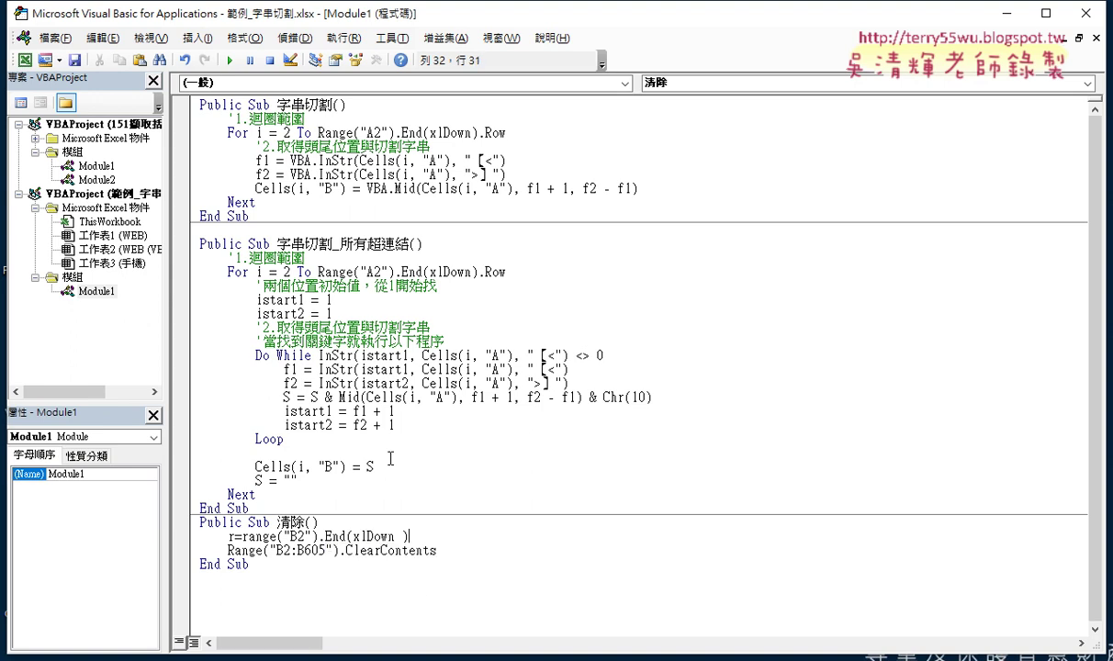
{"action": "type", "text": "."}
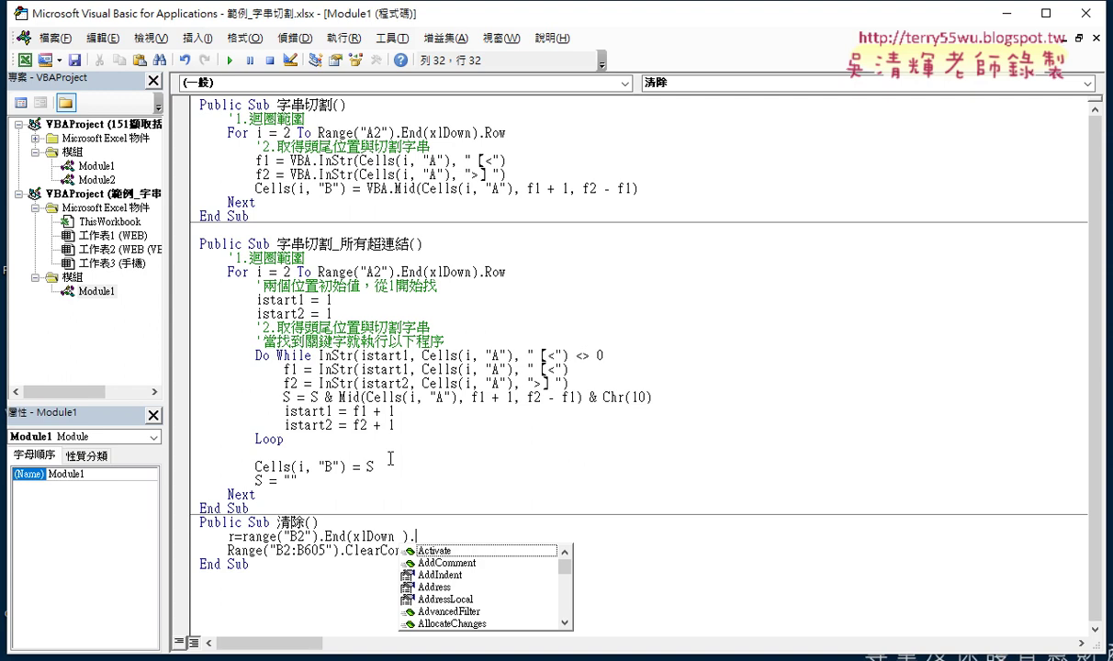
{"action": "type", "text": "row"}
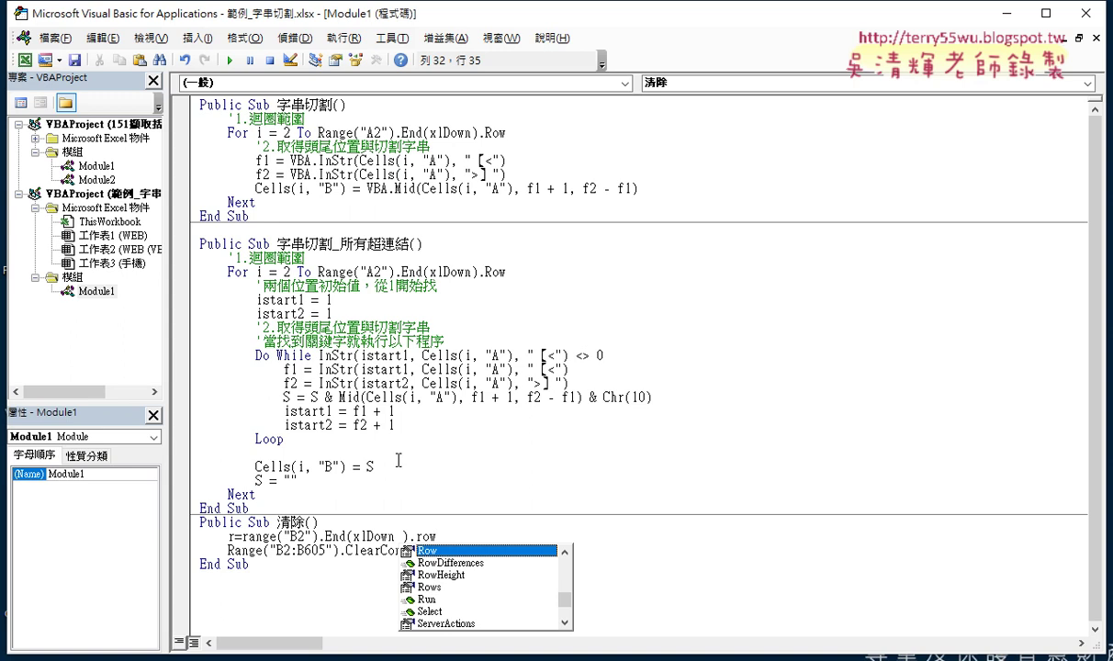
{"action": "left_click", "coordinate": [542, 427]}
{"action": "left_click_drag", "start_coordinate": [443, 536], "coordinate": [255, 536]}
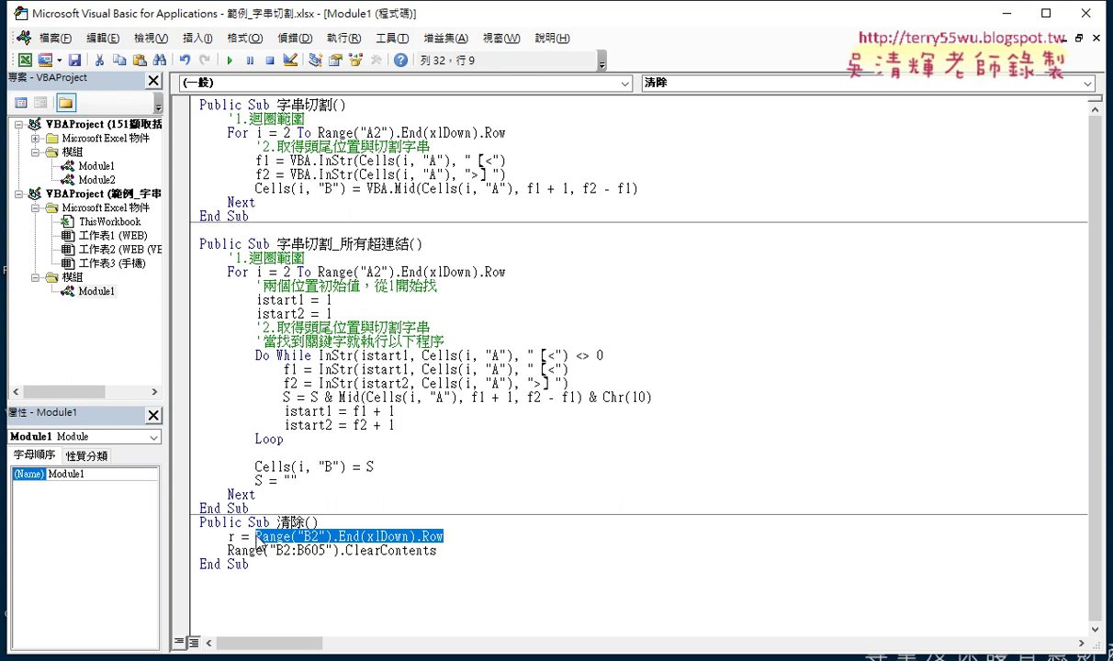
{"action": "left_click_drag", "start_coordinate": [260, 542], "coordinate": [441, 555]}
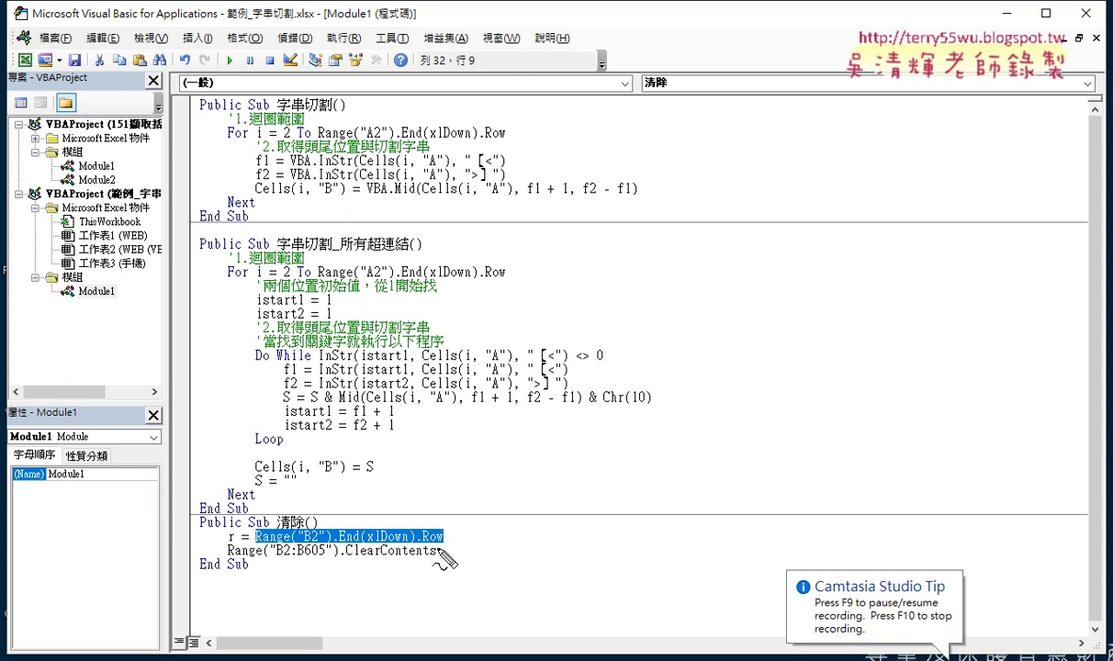
{"action": "mouse_move", "coordinate": [456, 464]}
{"action": "left_mouse_down"}
{"action": "mouse_move", "coordinate": [426, 493]}
{"action": "mouse_move", "coordinate": [473, 494]}
{"action": "mouse_move", "coordinate": [496, 507]}
{"action": "left_mouse_up"}
{"action": "left_click_drag", "start_coordinate": [503, 474], "coordinate": [529, 471]}
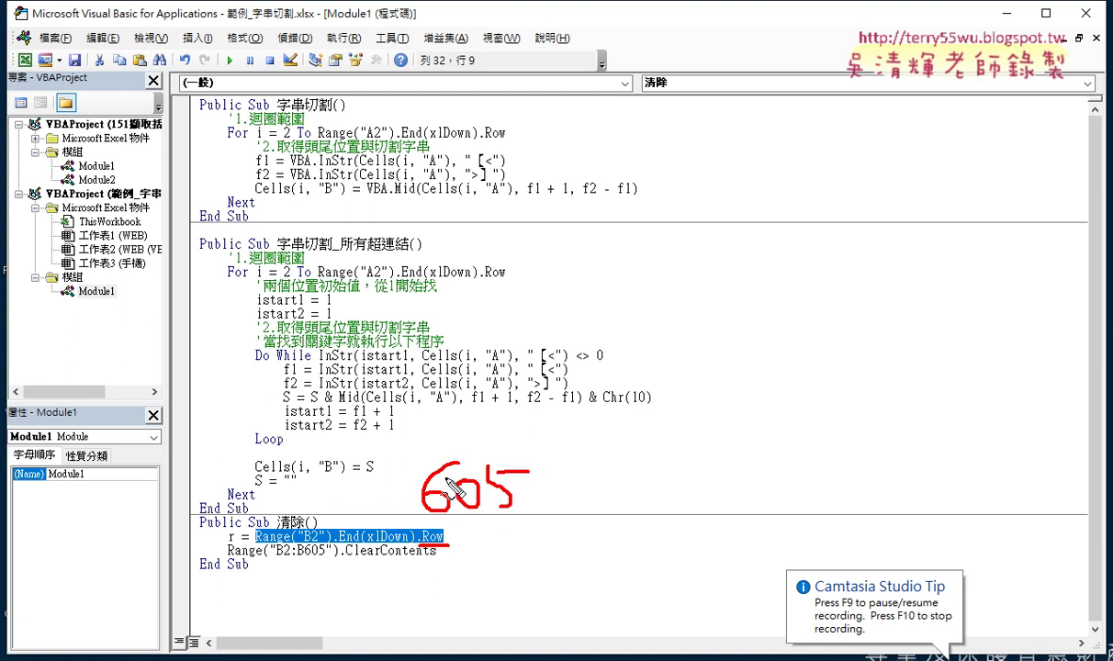
{"action": "mouse_move", "coordinate": [418, 484]}
{"action": "left_mouse_down"}
{"action": "mouse_move", "coordinate": [368, 466]}
{"action": "mouse_move", "coordinate": [225, 512]}
{"action": "mouse_move", "coordinate": [244, 547]}
{"action": "left_mouse_up"}
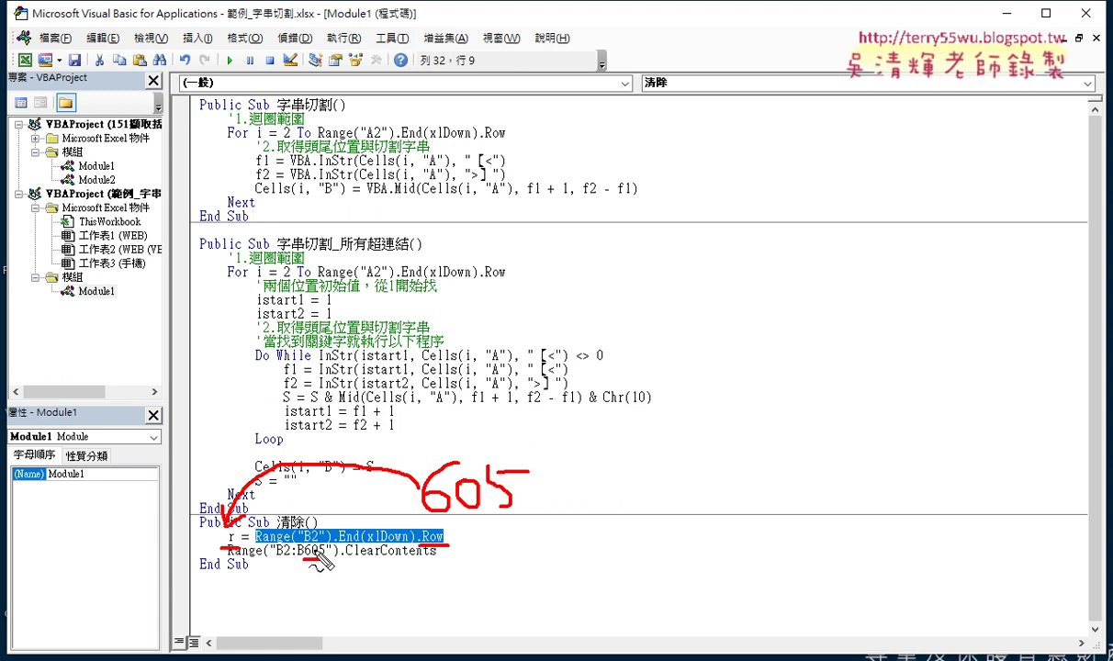
{"action": "left_click_drag", "start_coordinate": [306, 557], "coordinate": [321, 557]}
{"action": "mouse_move", "coordinate": [235, 549]}
{"action": "left_mouse_down"}
{"action": "mouse_move", "coordinate": [317, 577]}
{"action": "mouse_move", "coordinate": [322, 562]}
{"action": "left_mouse_up"}
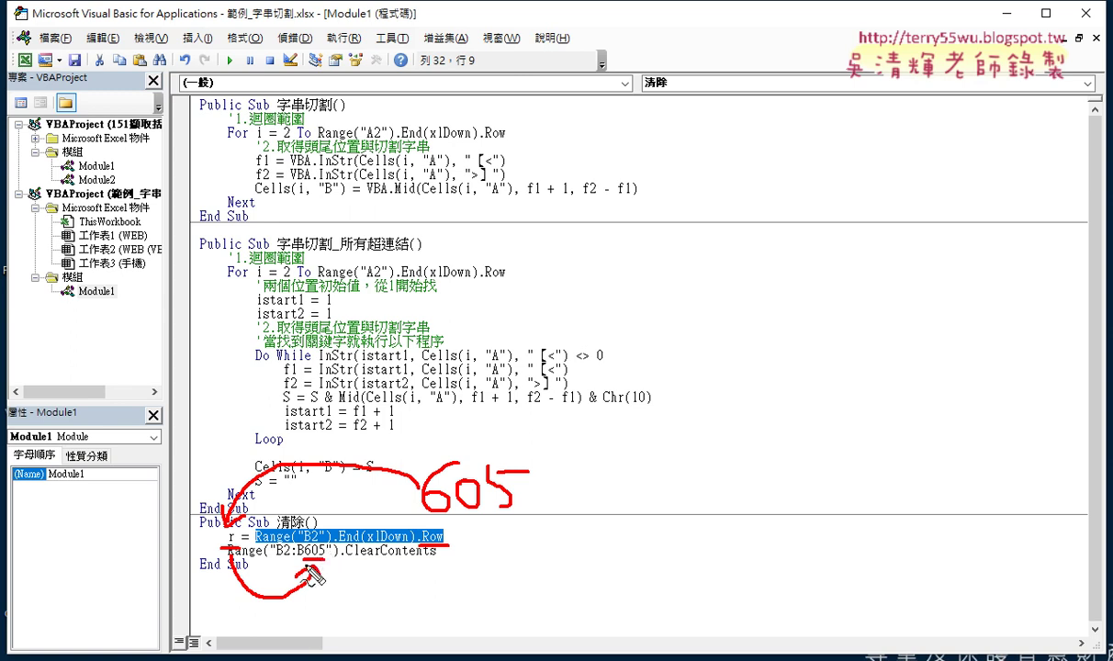
{"action": "left_click_drag", "start_coordinate": [309, 570], "coordinate": [329, 573]}
- Replace the hard-coded 605 so the line reads Range("B2:B" & r).ClearContents
{"action": "key", "text": "Escape"}
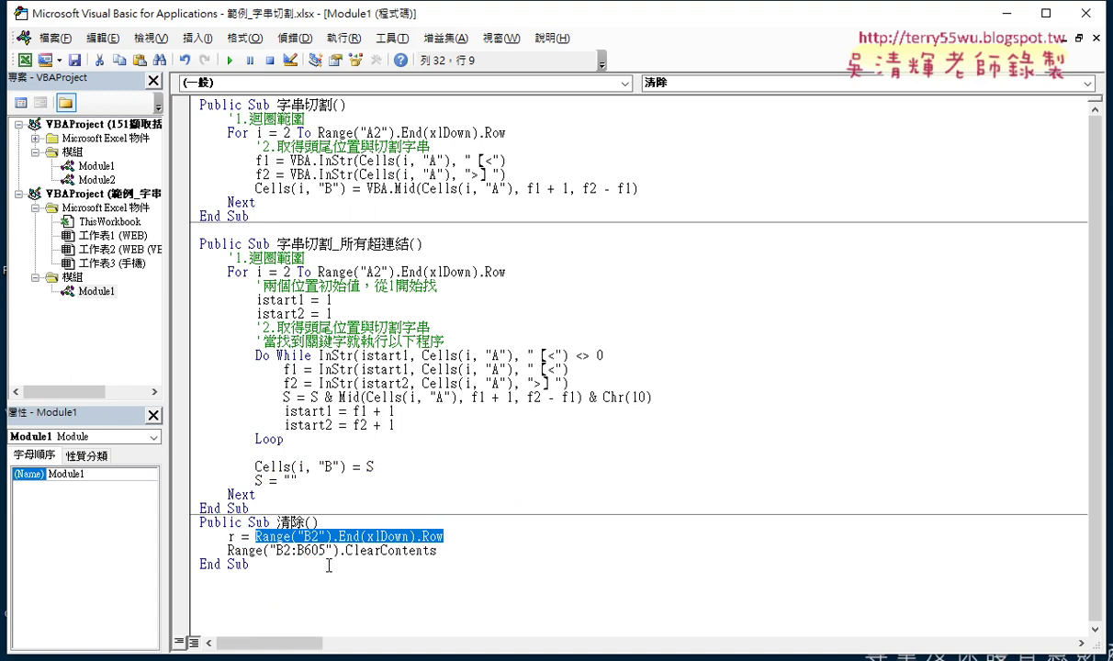
{"action": "left_click_drag", "start_coordinate": [326, 551], "coordinate": [305, 551]}
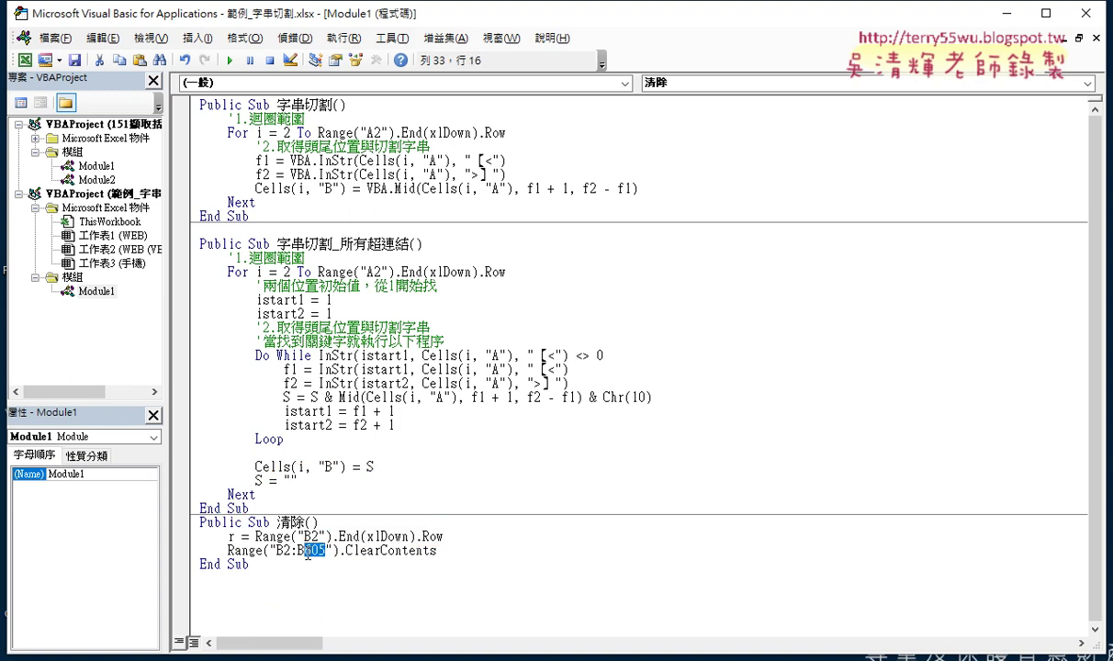
{"action": "key", "text": "BackSpace"}
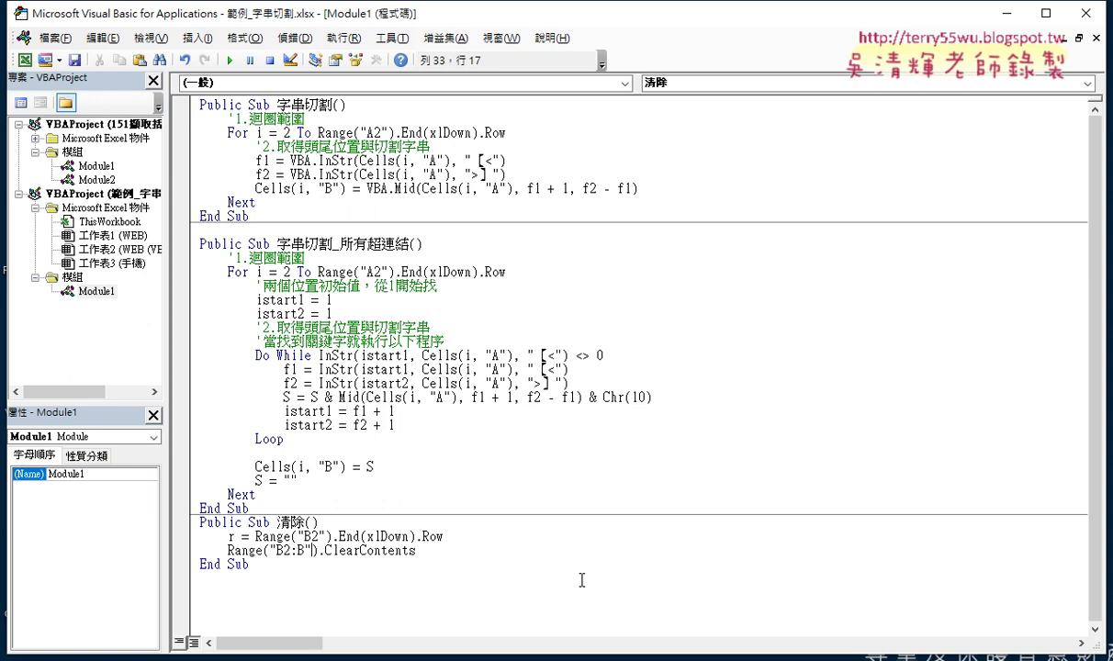
{"action": "type", "text": "\" "}
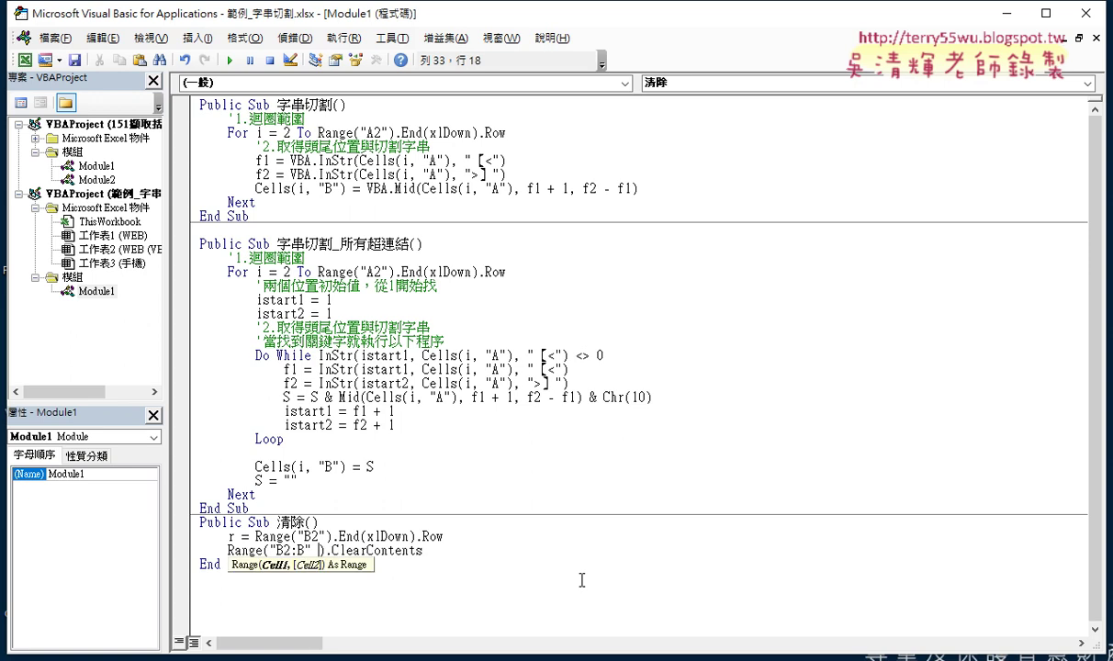
{"action": "type", "text": "&"}
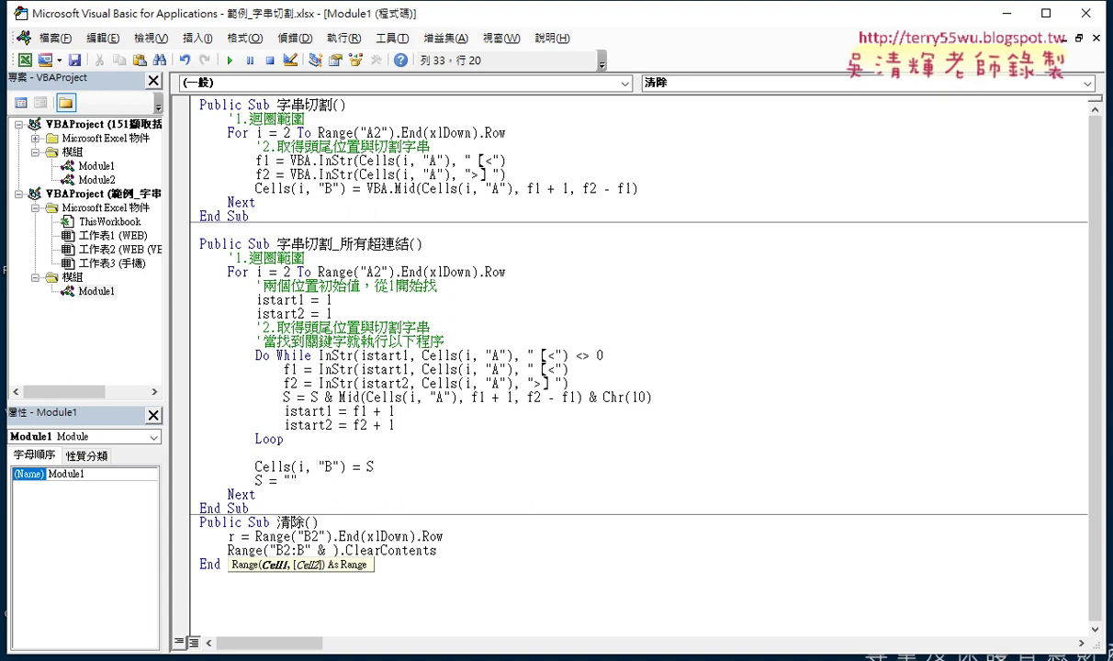
{"action": "type", "text": " r"}
{"action": "left_click", "coordinate": [588, 453]}
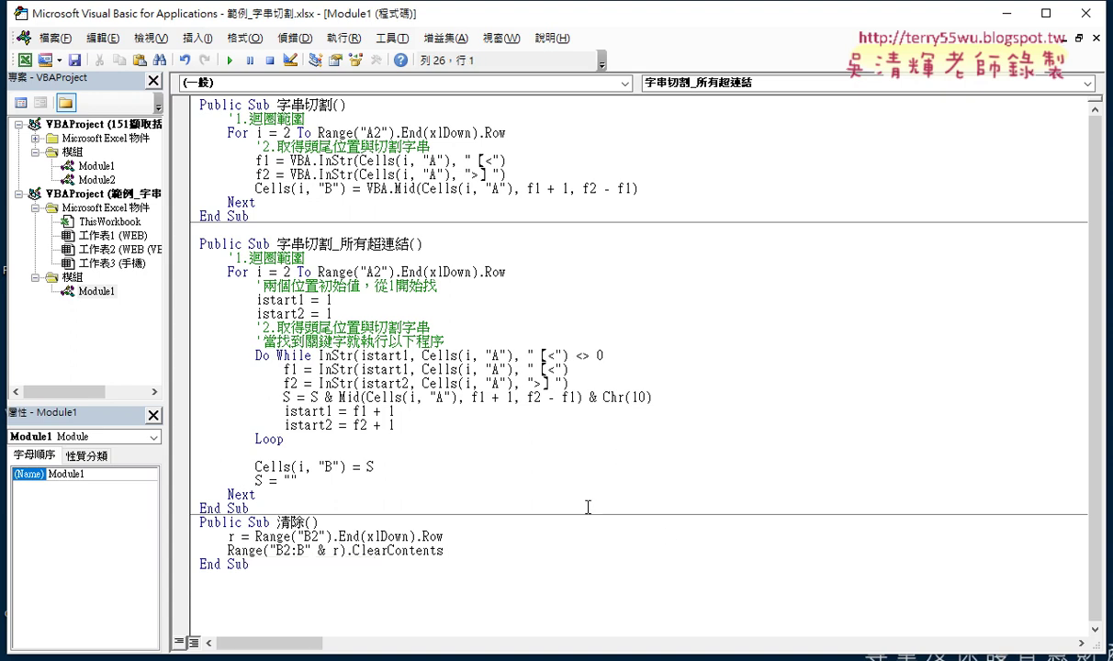
- Select parts of the new Range("B2:B" & r) address to review it
{"action": "left_click_drag", "start_coordinate": [341, 551], "coordinate": [269, 551]}
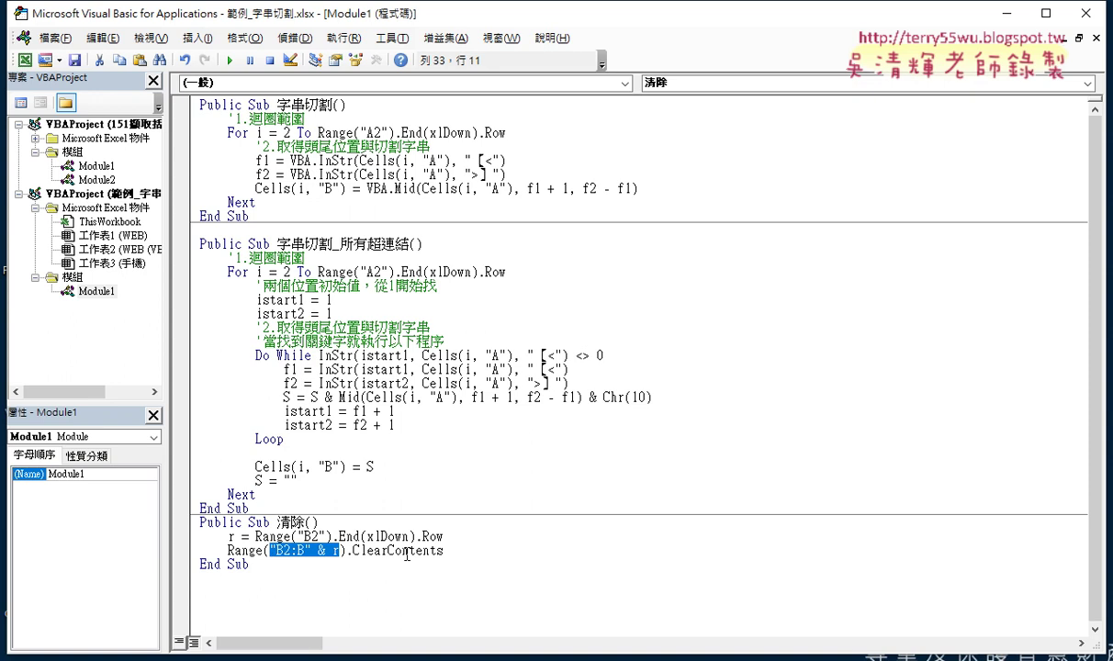
{"action": "left_click_drag", "start_coordinate": [331, 557], "coordinate": [349, 556]}
{"action": "mouse_move", "coordinate": [494, 444]}
{"action": "left_mouse_down"}
{"action": "mouse_move", "coordinate": [474, 487]}
{"action": "mouse_move", "coordinate": [512, 454]}
{"action": "mouse_move", "coordinate": [525, 483]}
{"action": "mouse_move", "coordinate": [568, 456]}
{"action": "left_mouse_up"}
{"action": "left_click_drag", "start_coordinate": [316, 556], "coordinate": [328, 557]}
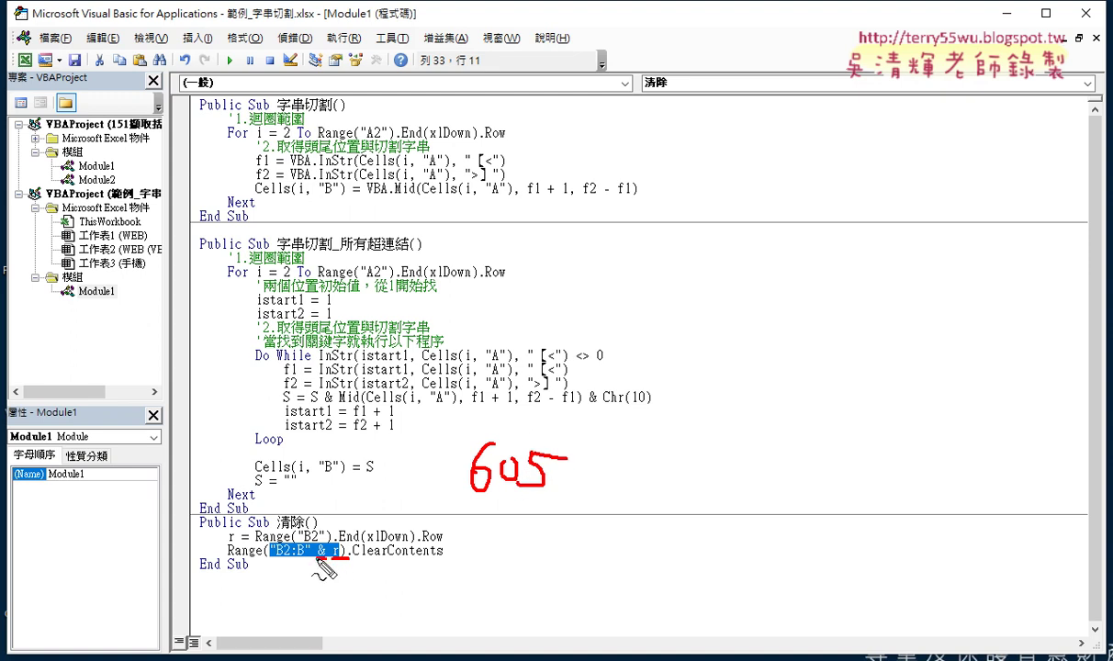
{"action": "left_click_drag", "start_coordinate": [456, 423], "coordinate": [468, 439]}
{"action": "mouse_move", "coordinate": [568, 429]}
{"action": "left_mouse_down"}
{"action": "mouse_move", "coordinate": [565, 453]}
{"action": "mouse_move", "coordinate": [575, 450]}
{"action": "left_mouse_up"}
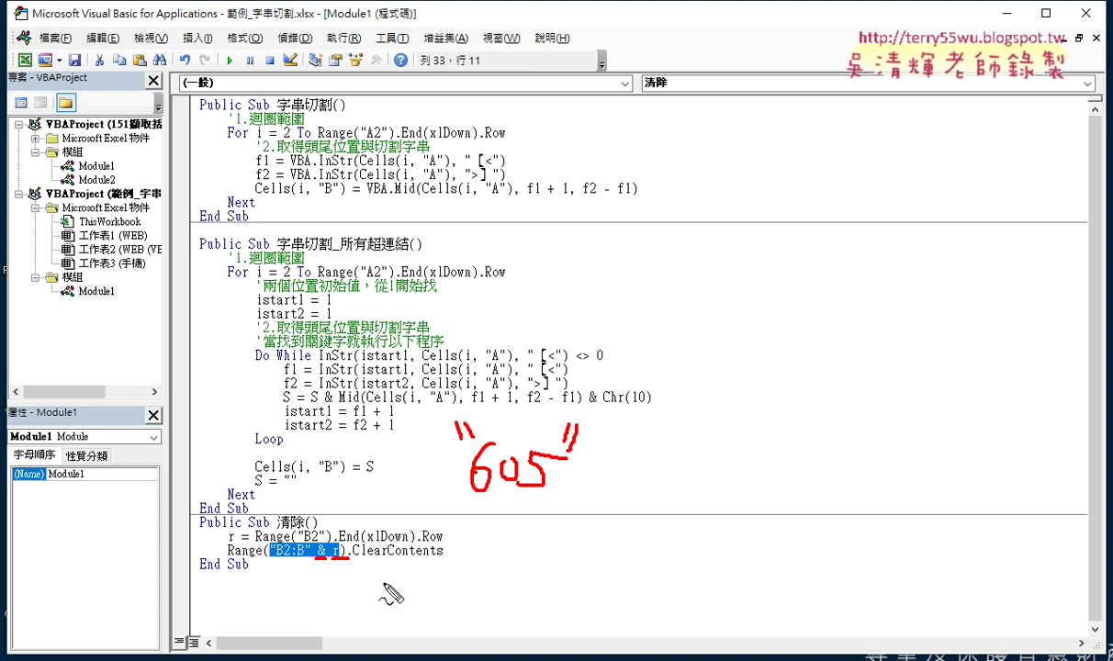
{"action": "left_click_drag", "start_coordinate": [273, 556], "coordinate": [300, 557]}
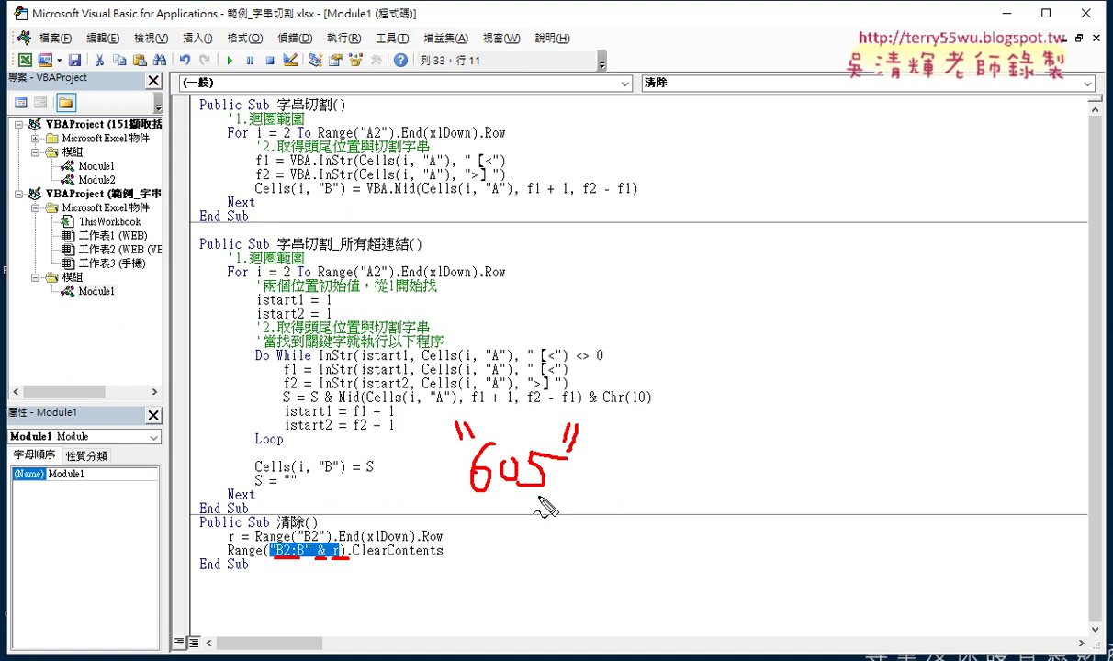
{"action": "key", "text": "Escape"}
- Cut Range("B2").End(xlDown).Row from the r line and delete the leftover r = line
{"action": "left_click", "coordinate": [499, 542]}
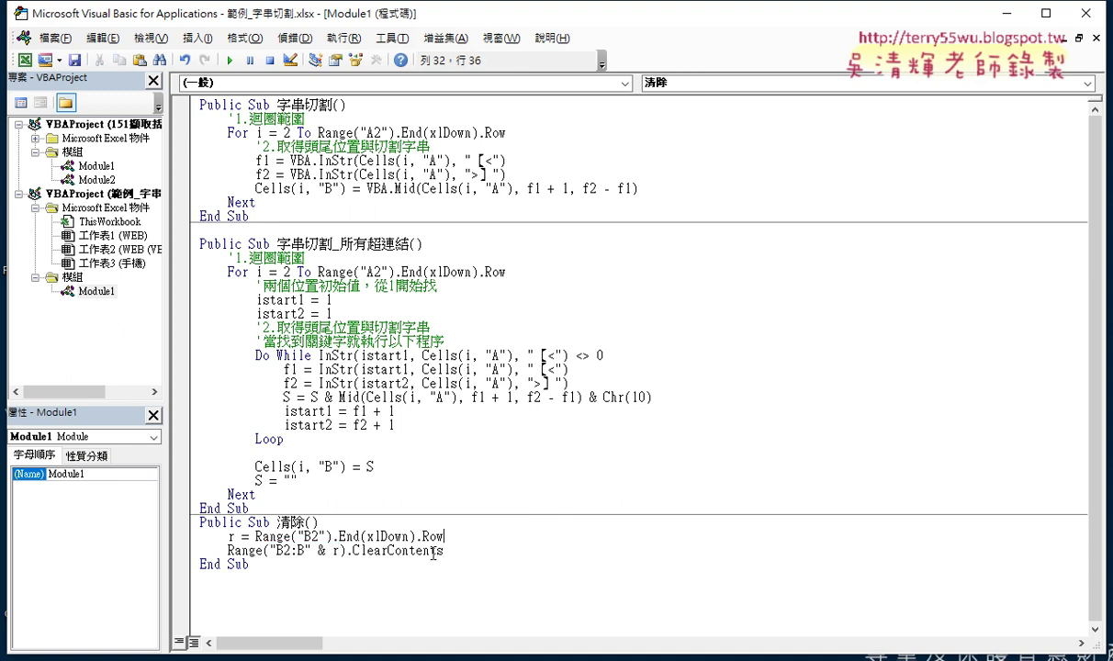
{"action": "left_click_drag", "start_coordinate": [445, 537], "coordinate": [256, 538]}
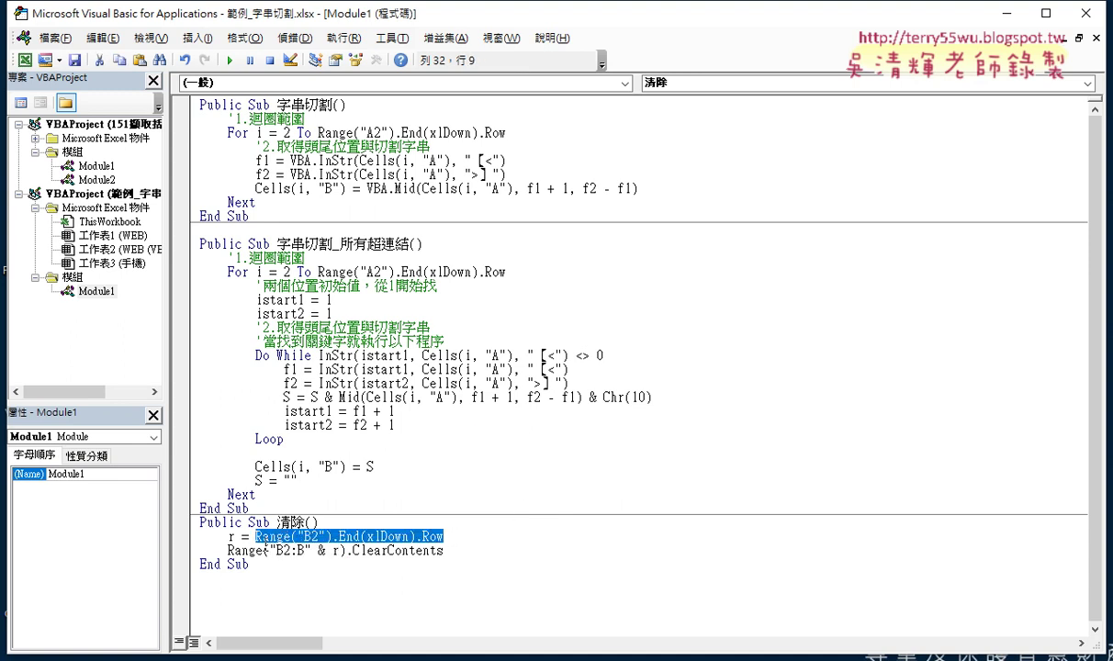
{"action": "left_click", "coordinate": [337, 549]}
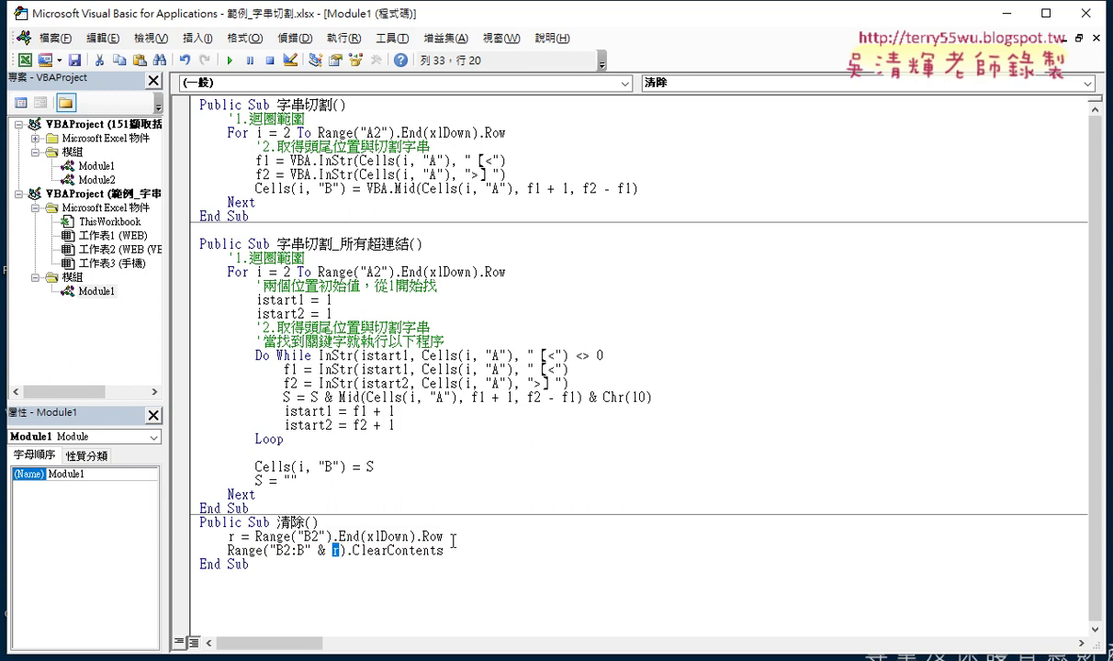
{"action": "left_click_drag", "start_coordinate": [444, 537], "coordinate": [256, 538]}
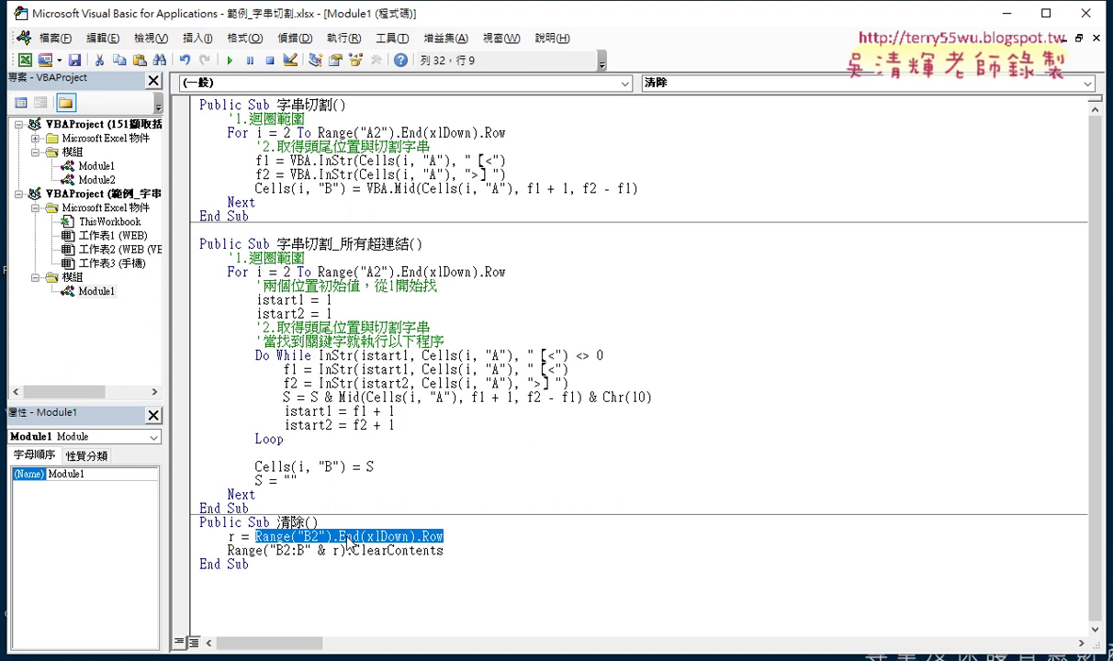
{"action": "right_click", "coordinate": [347, 544]}
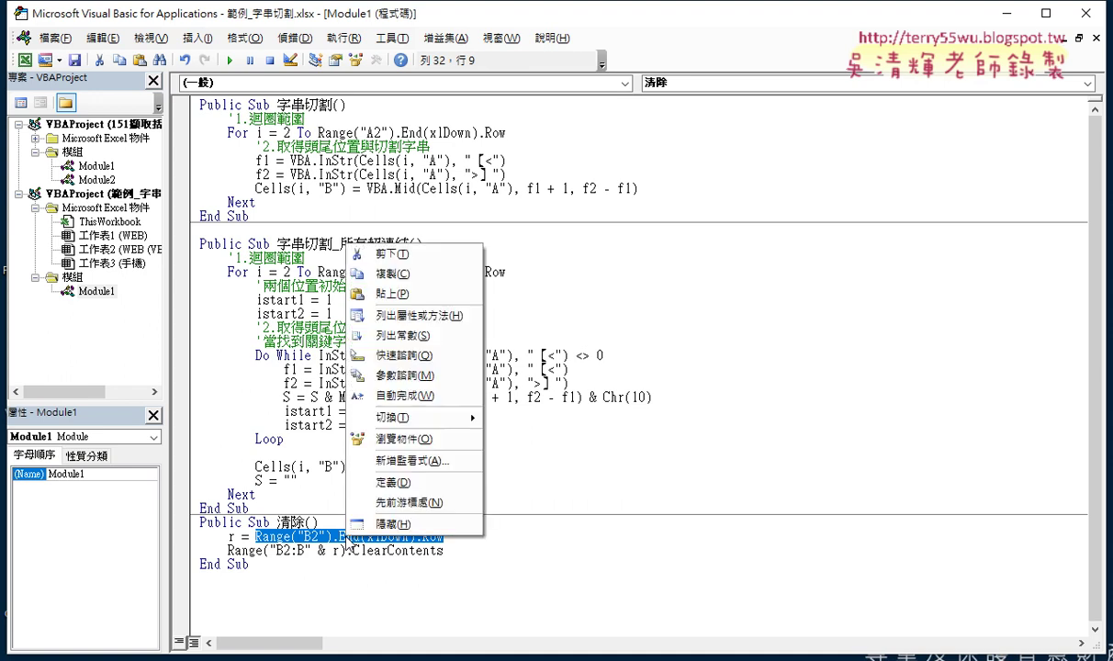
{"action": "left_click", "coordinate": [389, 248]}
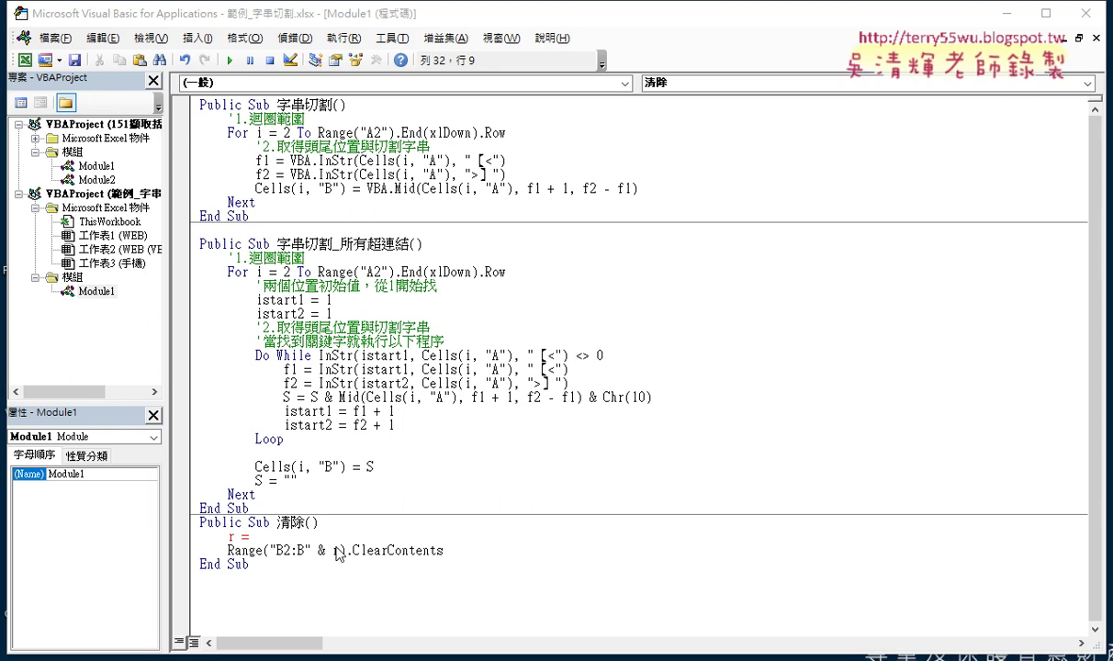
{"action": "left_click", "coordinate": [326, 515]}
{"action": "left_click", "coordinate": [511, 410]}
{"action": "left_click", "coordinate": [188, 537]}
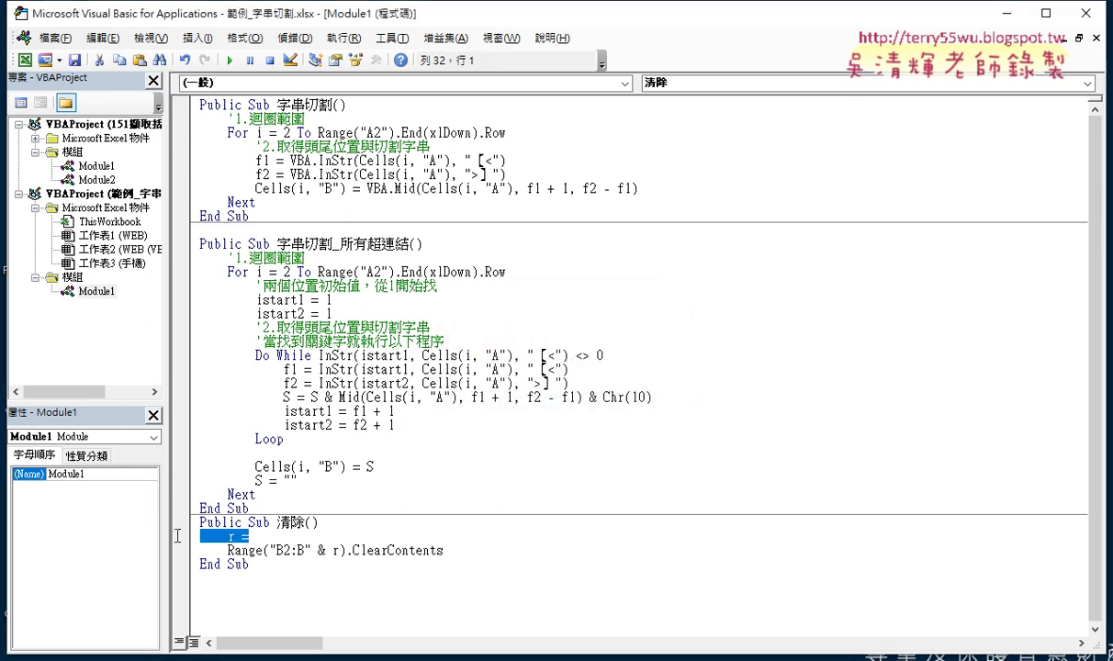
{"action": "key", "text": "Delete"}
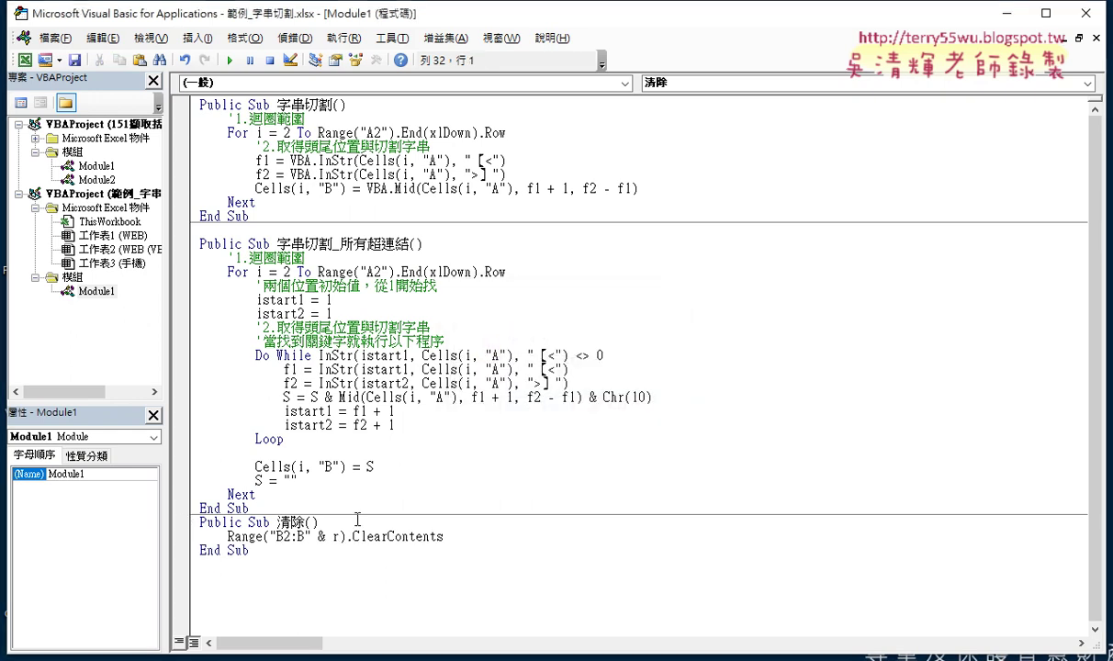
- Paste that expression in place of r in the ClearContents range, then minimize the editor
{"action": "double_click", "coordinate": [336, 536]}
{"action": "right_click", "coordinate": [336, 542]}
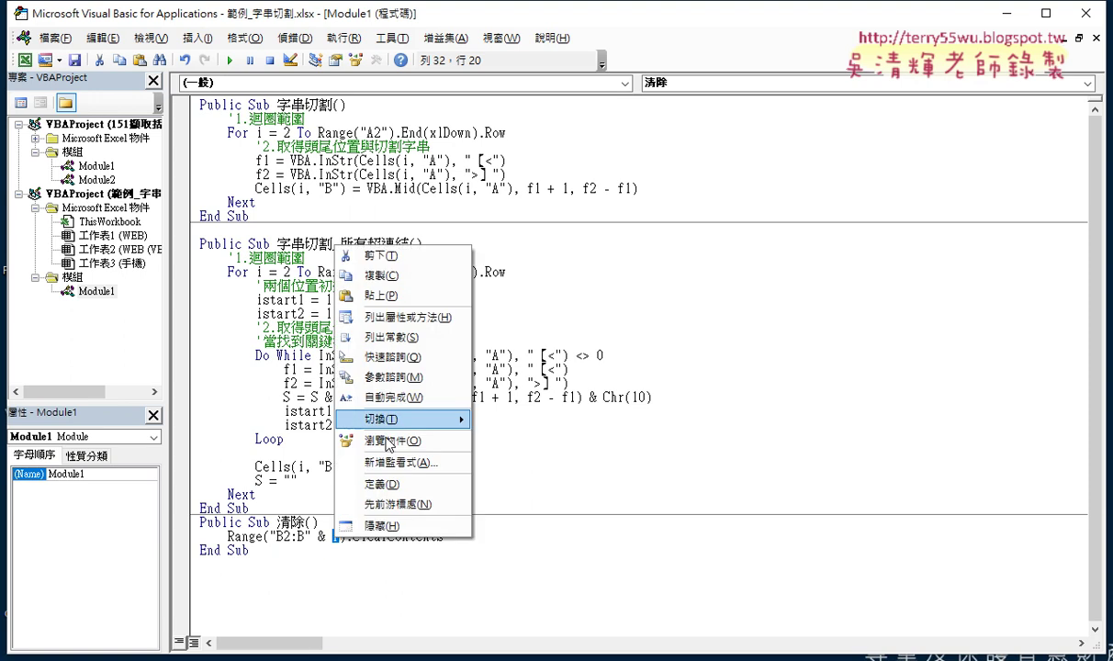
{"action": "left_click", "coordinate": [405, 283]}
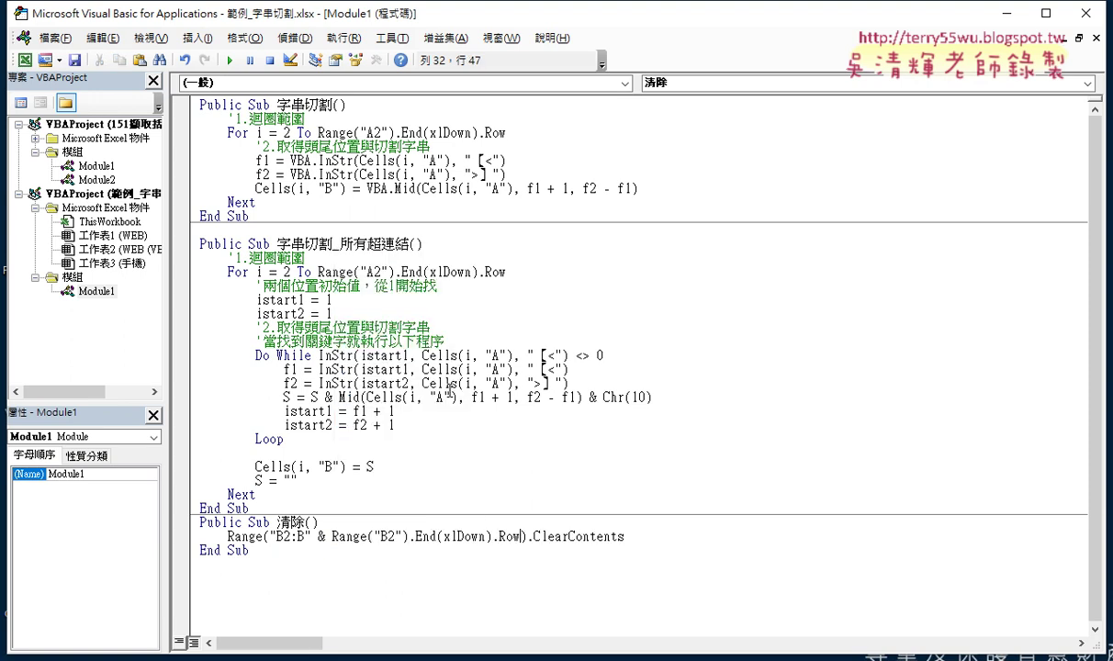
{"action": "left_click", "coordinate": [707, 424]}
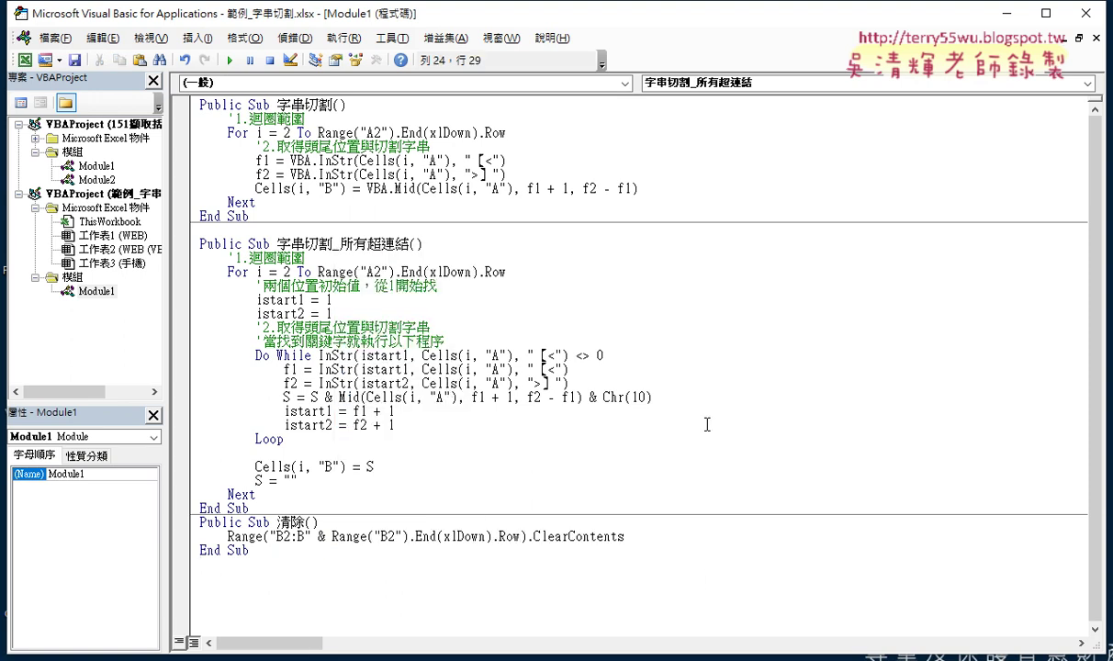
{"action": "mouse_move", "coordinate": [659, 551]}
{"action": "left_mouse_down"}
{"action": "mouse_move", "coordinate": [210, 536]}
{"action": "mouse_move", "coordinate": [200, 521]}
{"action": "left_mouse_up"}
{"action": "left_click", "coordinate": [405, 552]}
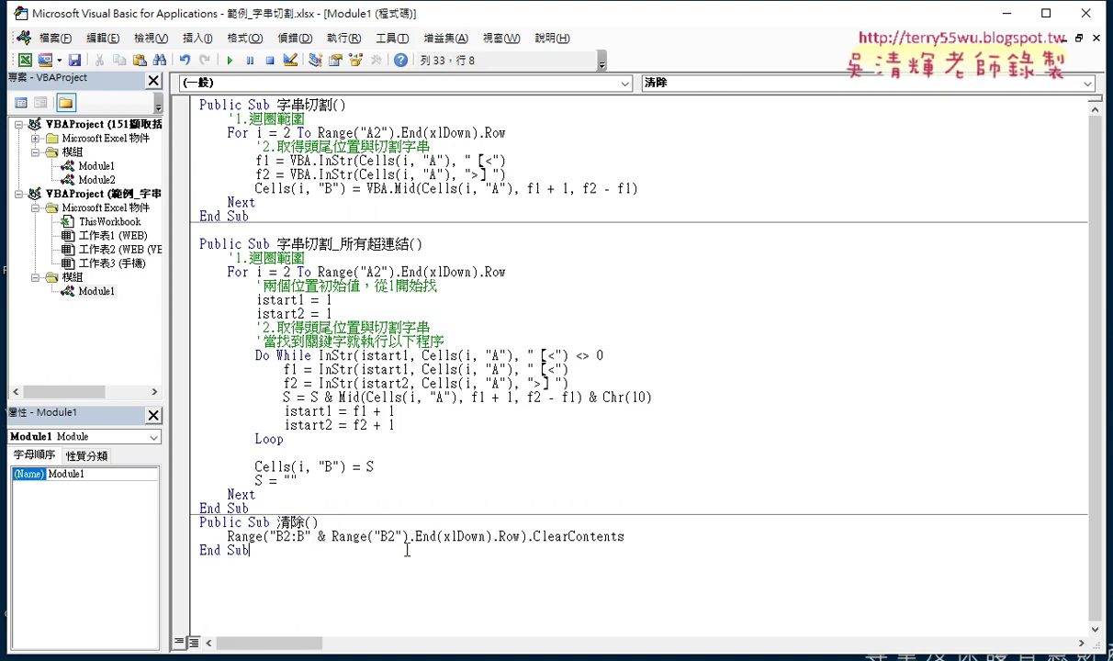
{"action": "left_click", "coordinate": [1014, 17]}
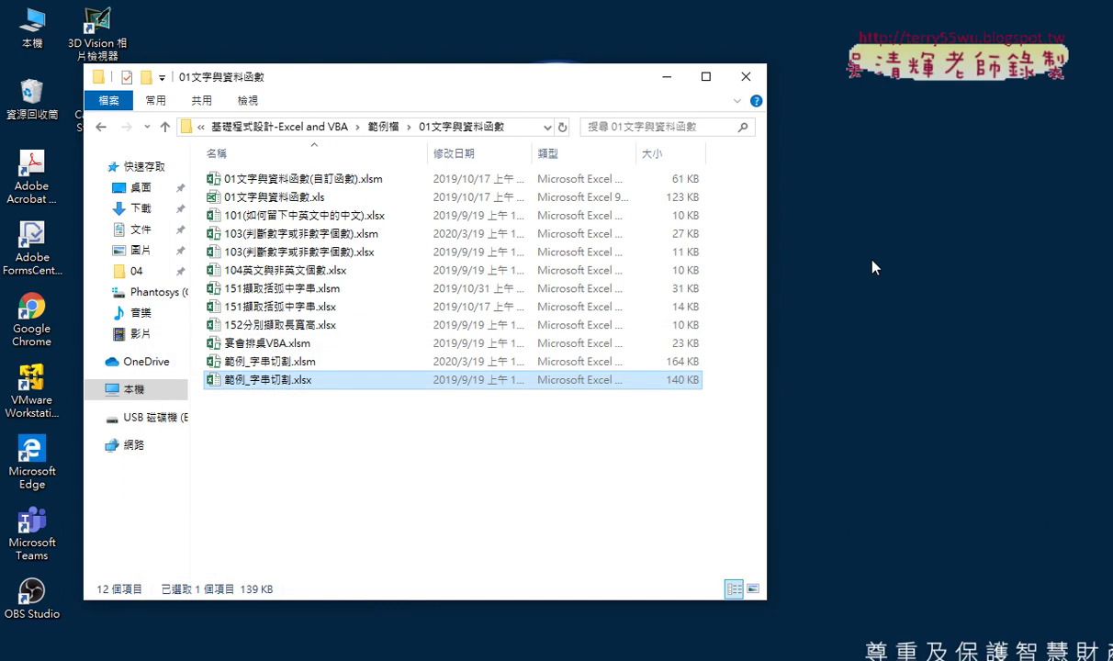
- Leave File Explorer and bring the VBA editor for 範例_字串切割.xlsx back to the front
{"action": "left_click", "coordinate": [135, 571]}
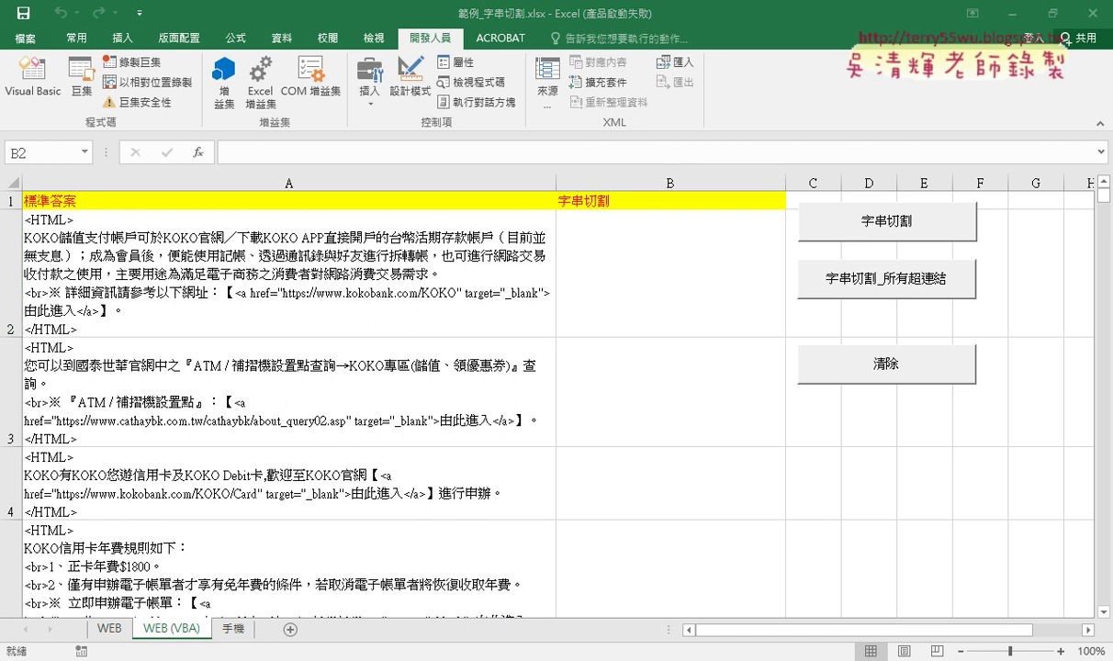
{"action": "left_click", "coordinate": [450, 587]}
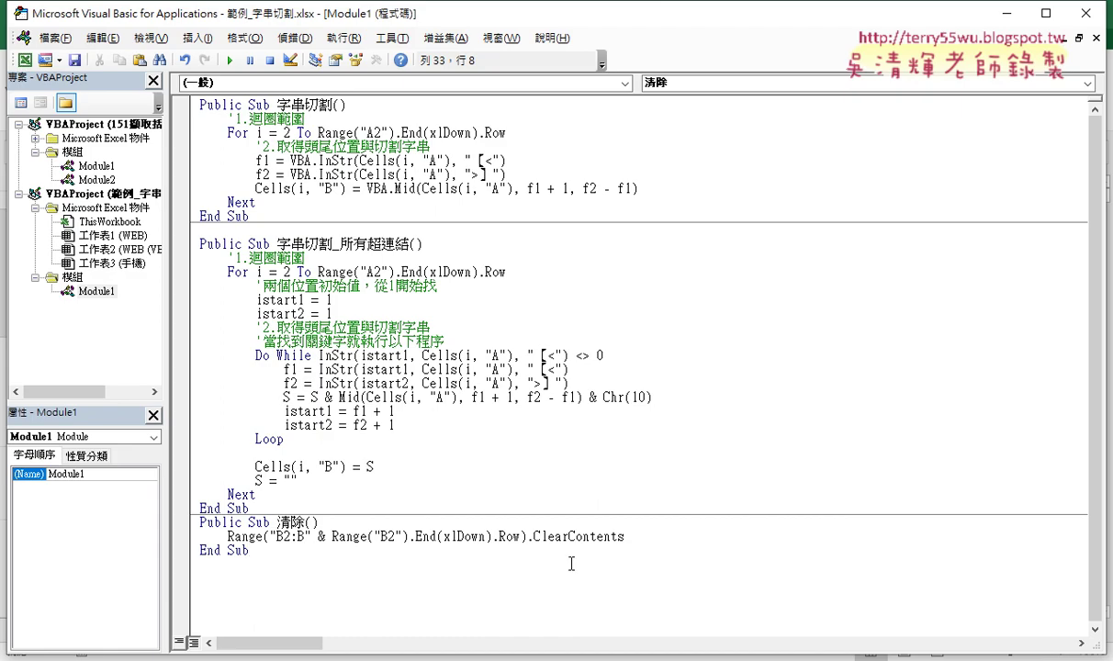
- Move the VBA editor window over the worksheet and widen its Project pane
{"action": "mouse_move", "coordinate": [377, 19]}
{"action": "left_mouse_down"}
{"action": "mouse_move", "coordinate": [592, 43]}
{"action": "mouse_move", "coordinate": [771, 30]}
{"action": "mouse_move", "coordinate": [247, 21]}
{"action": "left_mouse_up"}
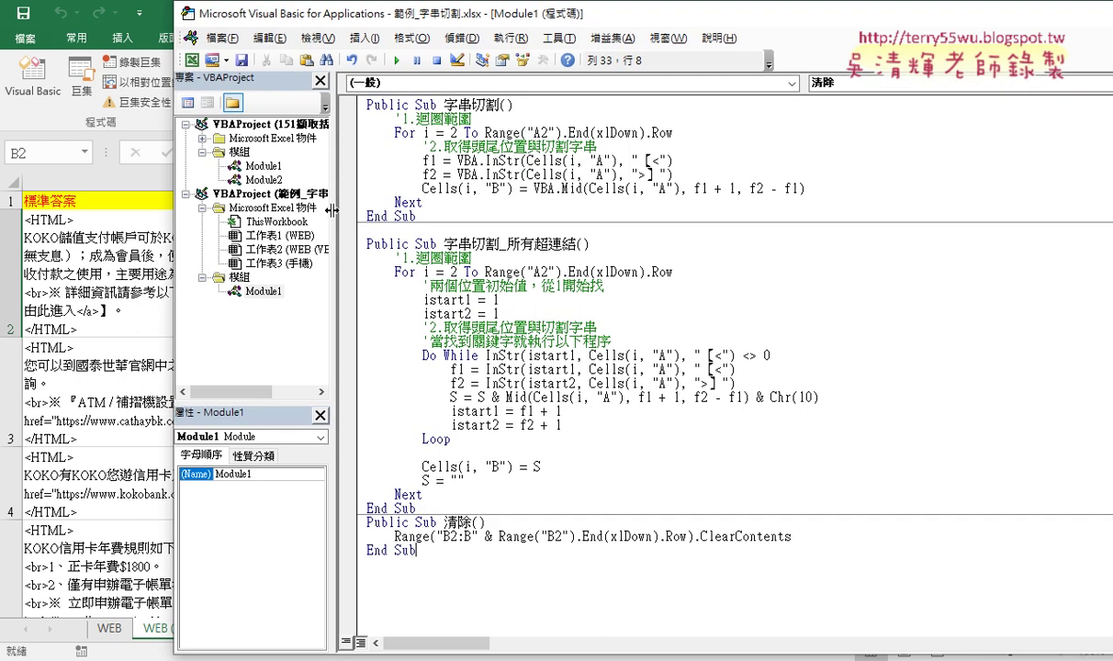
{"action": "left_click_drag", "start_coordinate": [315, 202], "coordinate": [231, 213]}
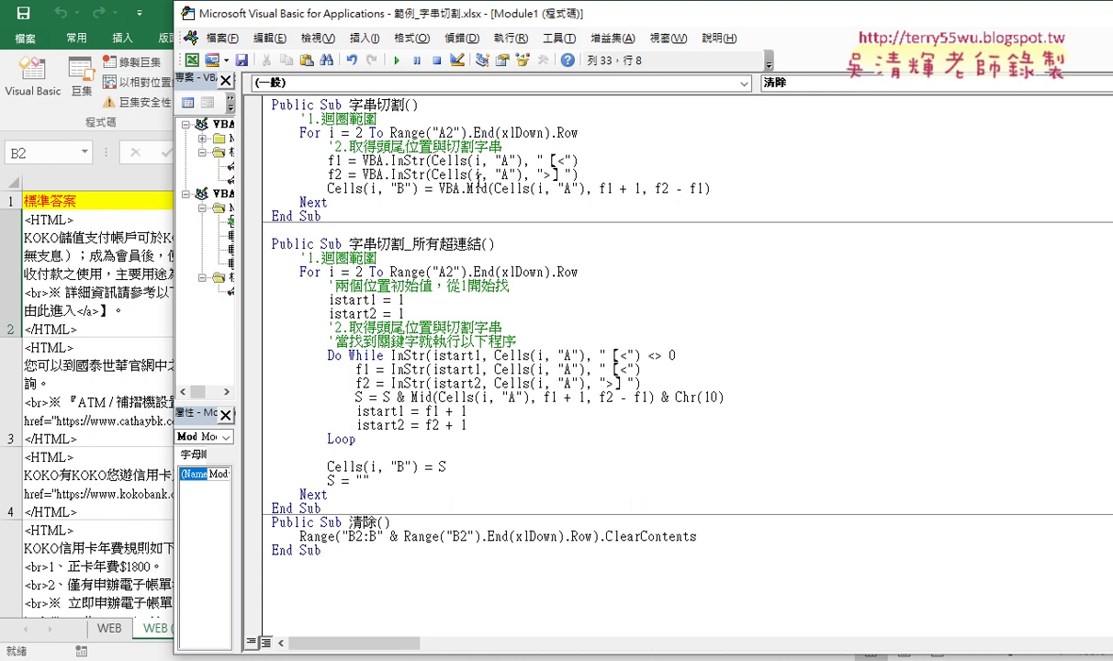
{"action": "left_click_drag", "start_coordinate": [484, 13], "coordinate": [602, 13]}
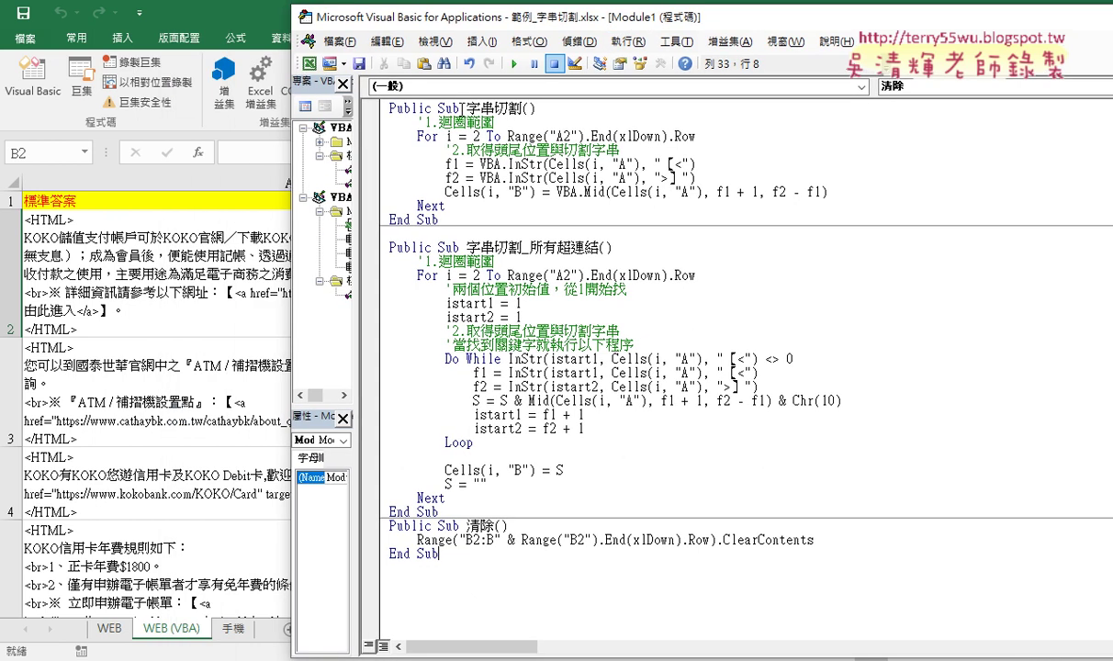
{"action": "left_click_drag", "start_coordinate": [354, 180], "coordinate": [462, 182]}
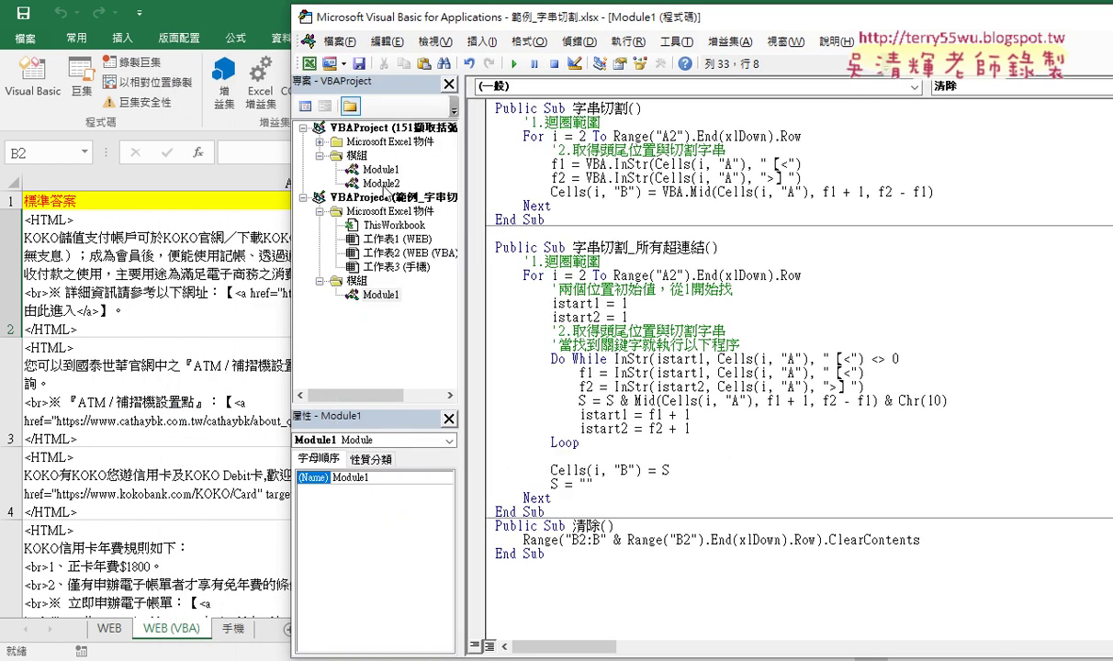
- Open Module2 of 151擷取括弧中字串.xlsm and select the 括弧字串 macro name
{"action": "double_click", "coordinate": [381, 184]}
{"action": "left_click", "coordinate": [592, 206]}
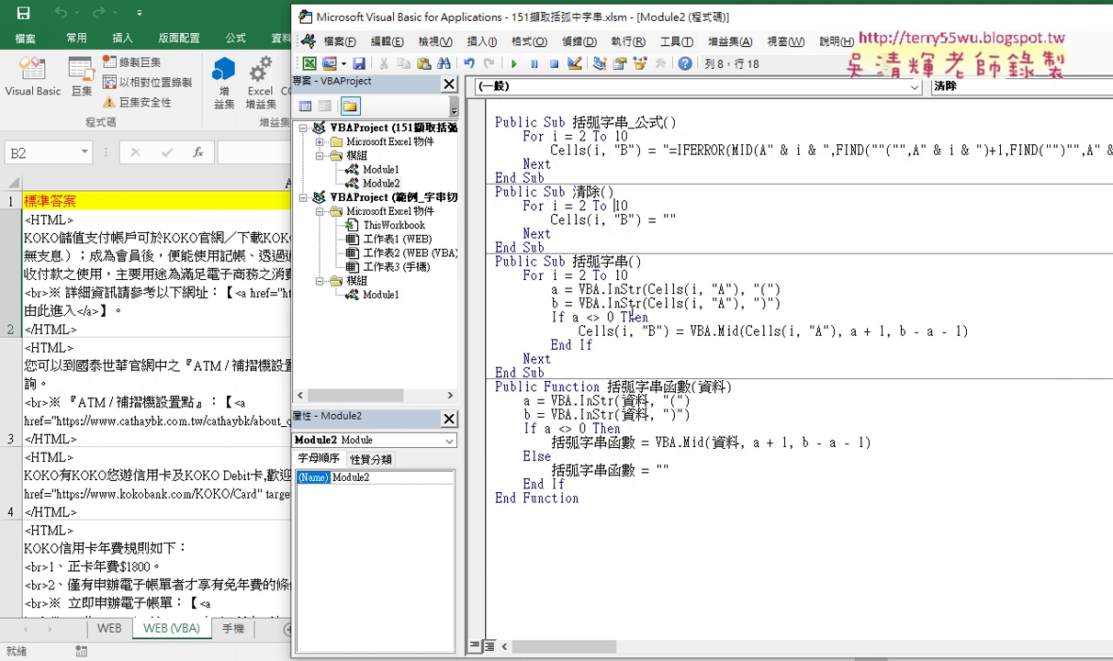
{"action": "double_click", "coordinate": [588, 262]}
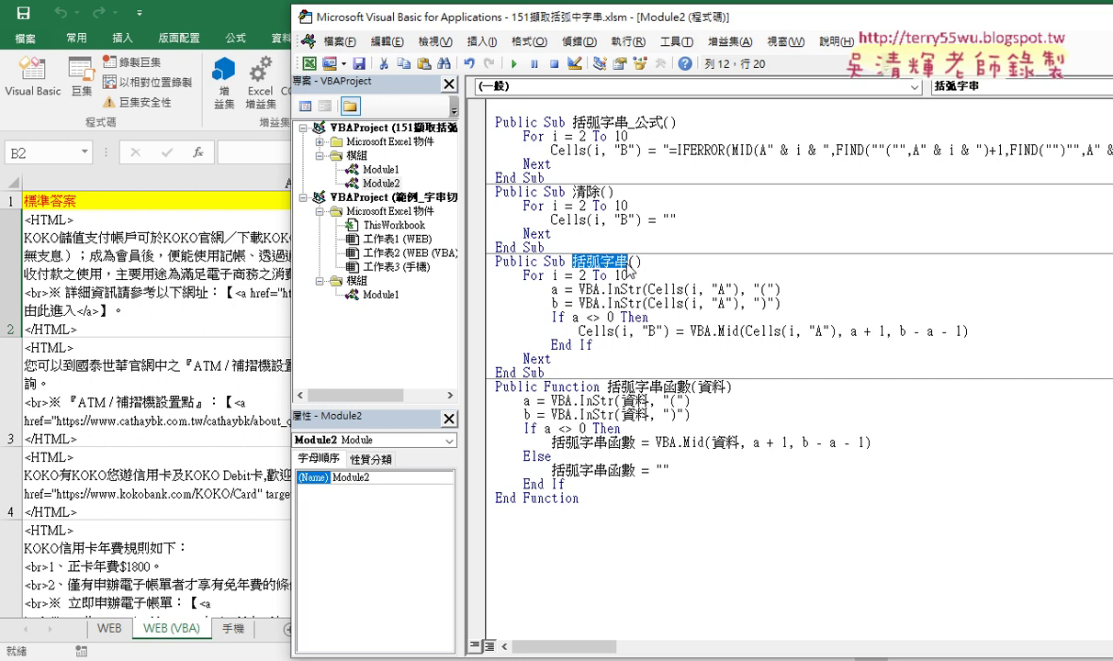
- Copy the For…Next loop from the 括弧字串 macro in Module2
{"action": "left_click", "coordinate": [553, 359]}
{"action": "left_click_drag", "start_coordinate": [553, 359], "coordinate": [496, 276]}
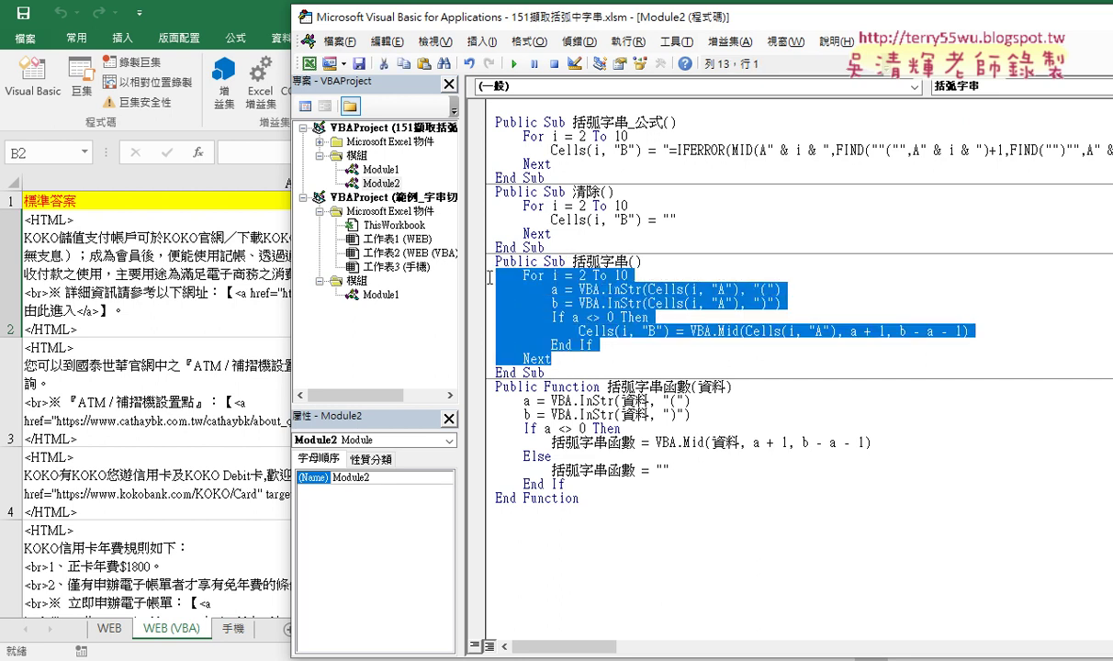
{"action": "right_click", "coordinate": [561, 302]}
{"action": "left_click", "coordinate": [588, 331]}
- Paste the loop over 字串切割's body in Module1 and start editing the loop limit 10
{"action": "double_click", "coordinate": [380, 294]}
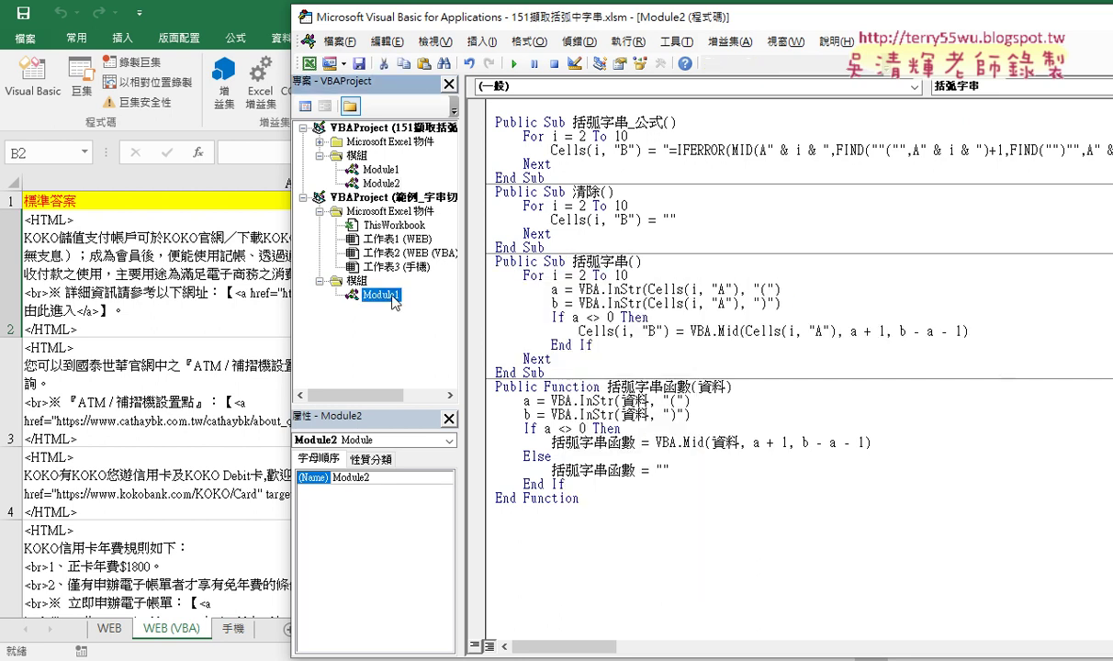
{"action": "left_click", "coordinate": [562, 206]}
{"action": "left_click_drag", "start_coordinate": [562, 205], "coordinate": [475, 126]}
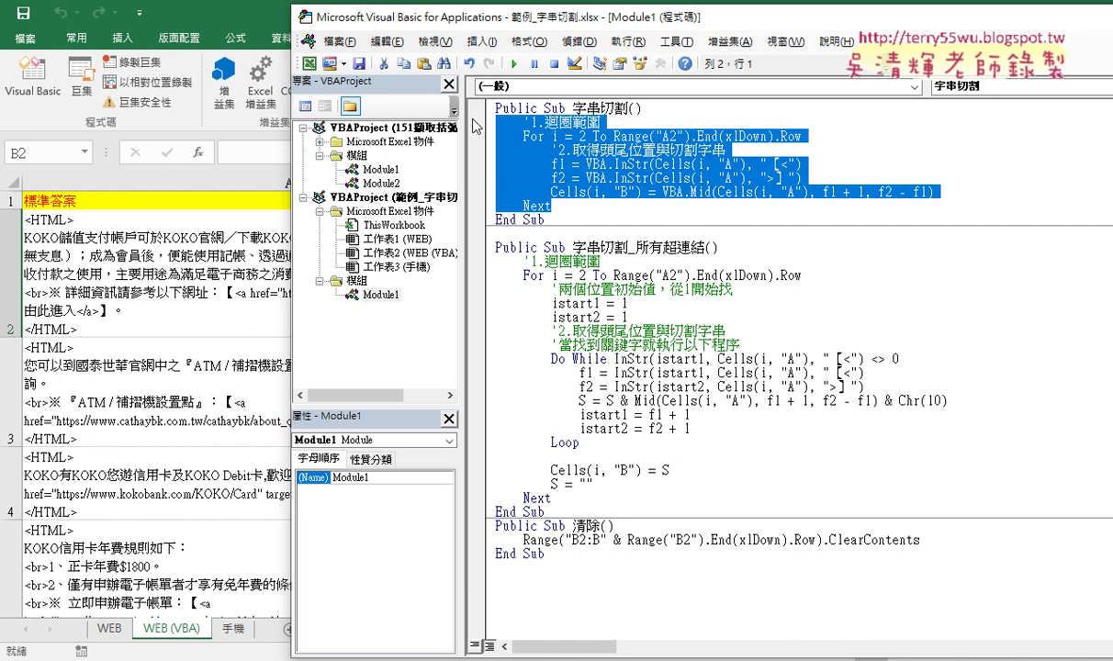
{"action": "right_click", "coordinate": [531, 138]}
{"action": "left_click", "coordinate": [565, 192]}
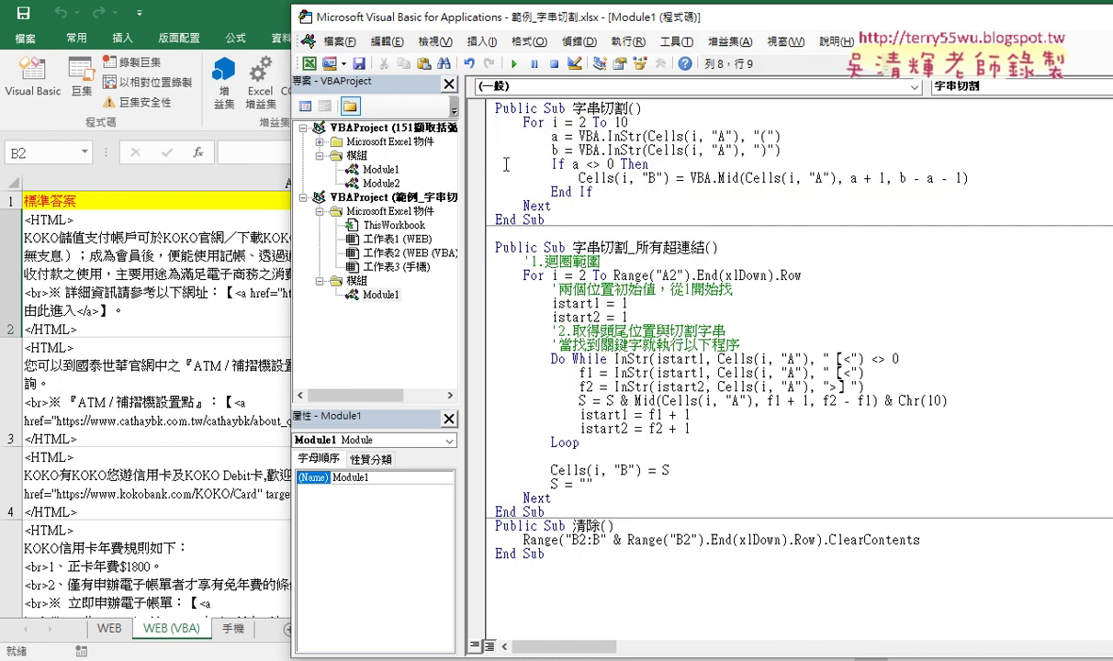
{"action": "left_click_drag", "start_coordinate": [630, 122], "coordinate": [623, 122]}
{"action": "key", "text": "BackSpace"}
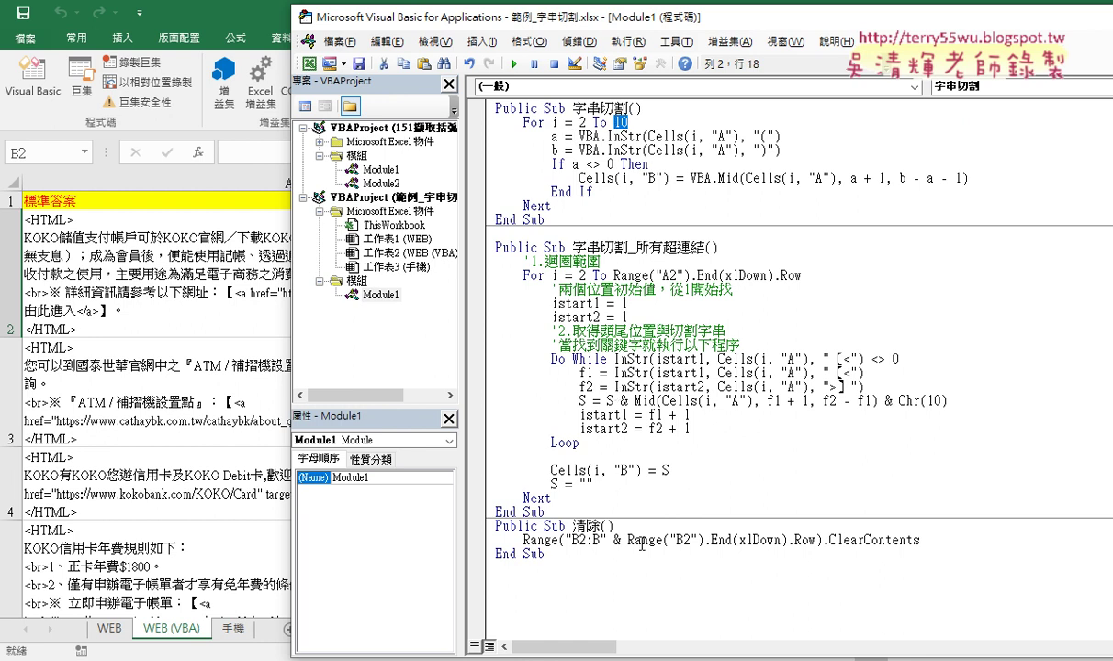
- Replace the loop limit 10 with Range("B2").End(xlDown).Row copied from the 清除 macro
{"action": "left_click_drag", "start_coordinate": [629, 540], "coordinate": [795, 540]}
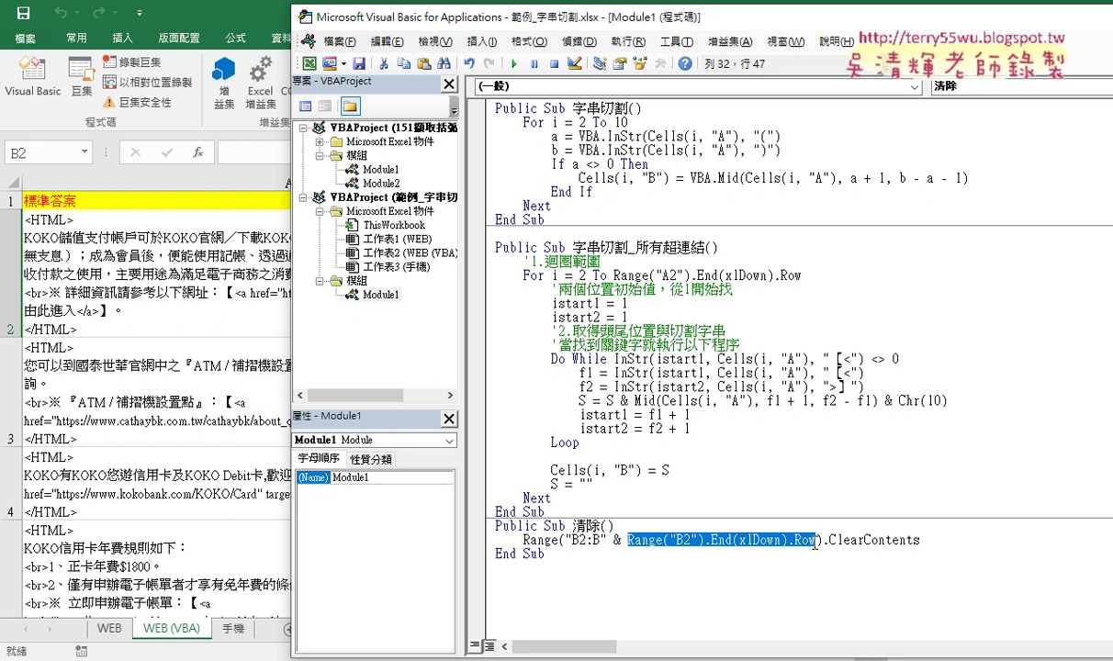
{"action": "right_click", "coordinate": [797, 542]}
{"action": "left_click", "coordinate": [848, 278]}
{"action": "double_click", "coordinate": [622, 122]}
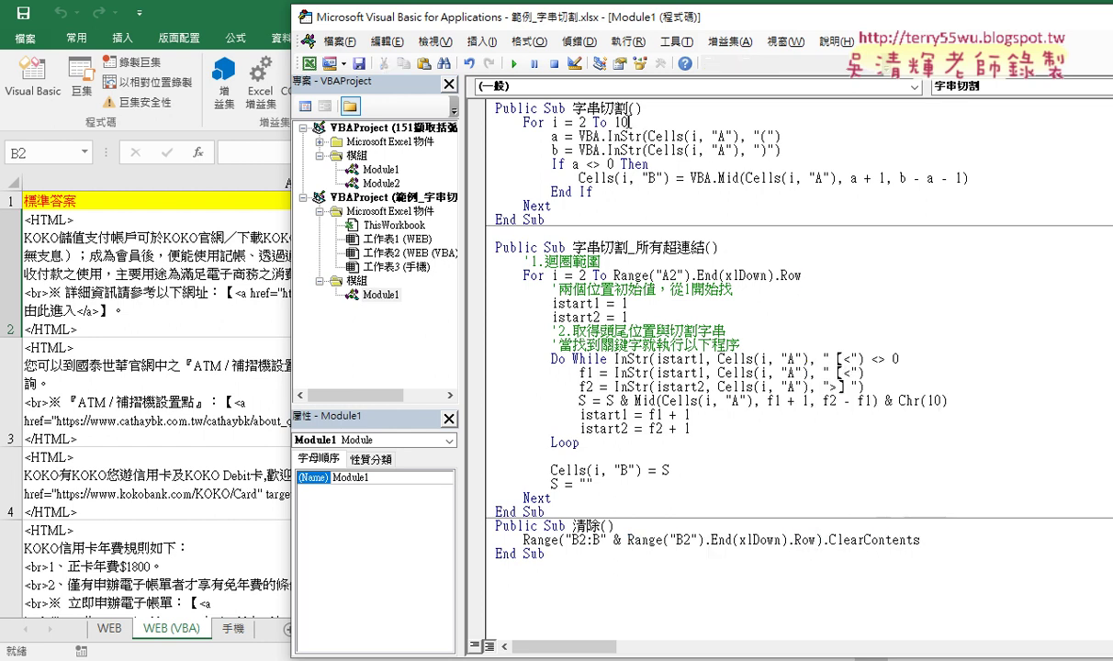
{"action": "right_click", "coordinate": [622, 122]}
{"action": "left_click", "coordinate": [654, 164]}
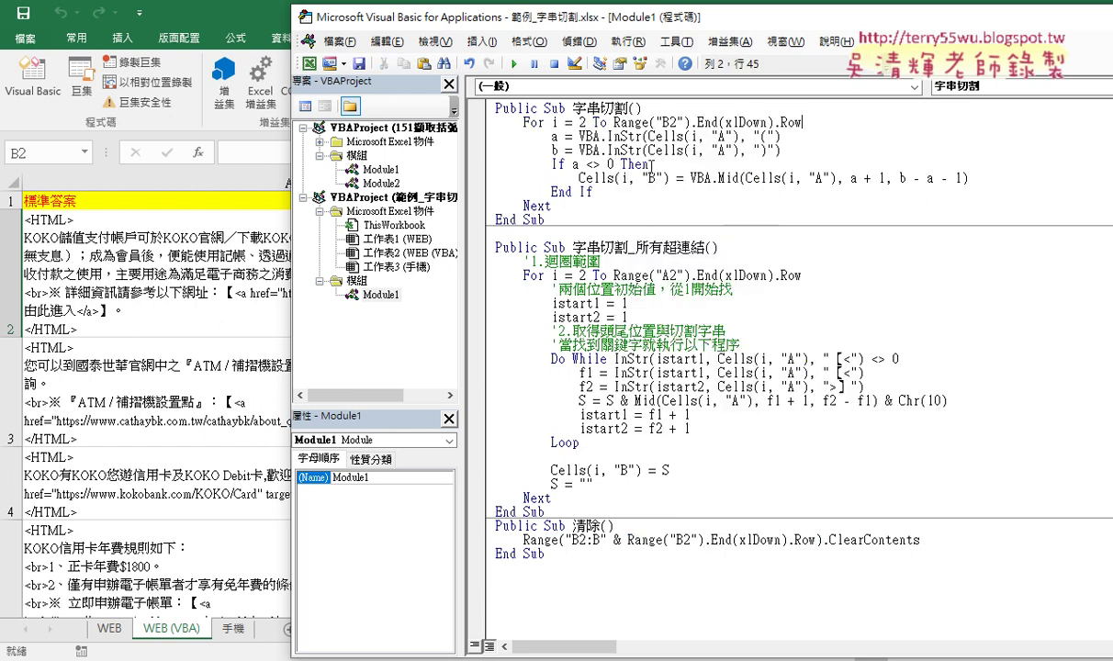
- Change Range("B2") to Range("A2") in the For line, then select line 3's ( search character
{"action": "left_click_drag", "start_coordinate": [670, 122], "coordinate": [662, 122]}
{"action": "type", "text": "A"}
{"action": "left_click_drag", "start_coordinate": [614, 122], "coordinate": [806, 122]}
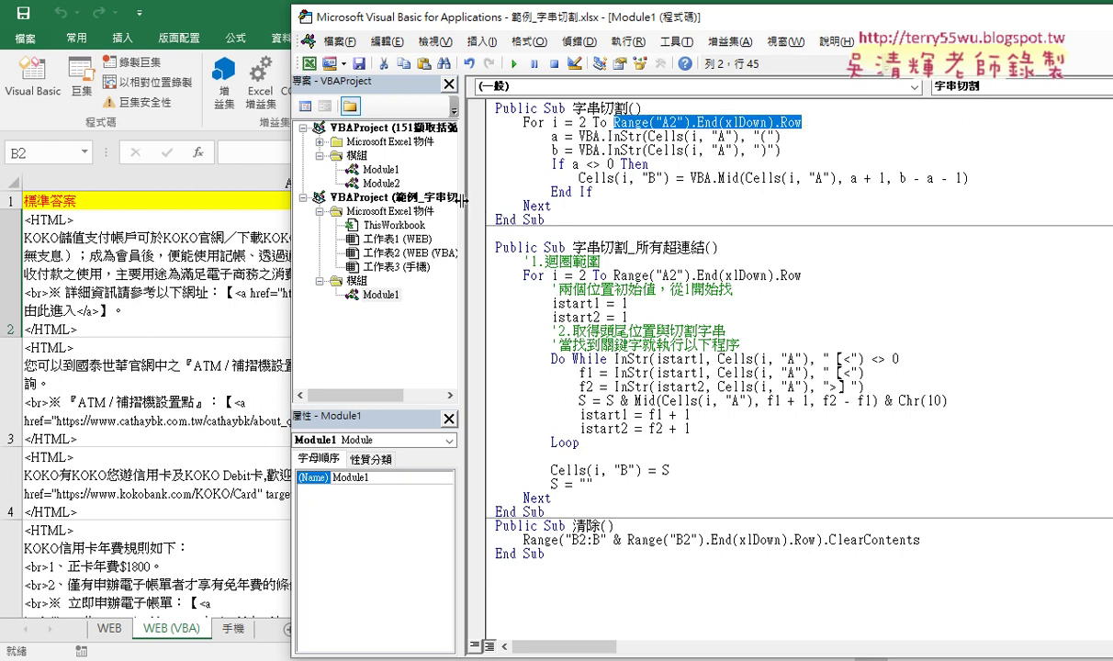
{"action": "left_click_drag", "start_coordinate": [439, 194], "coordinate": [415, 201]}
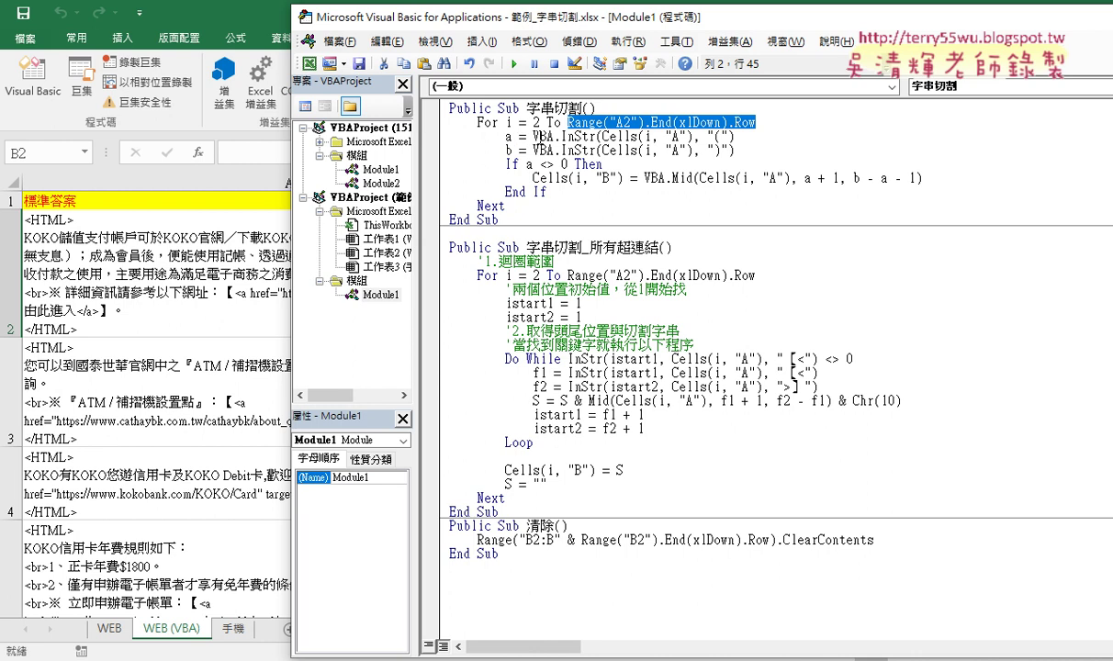
{"action": "left_click_drag", "start_coordinate": [535, 137], "coordinate": [691, 136]}
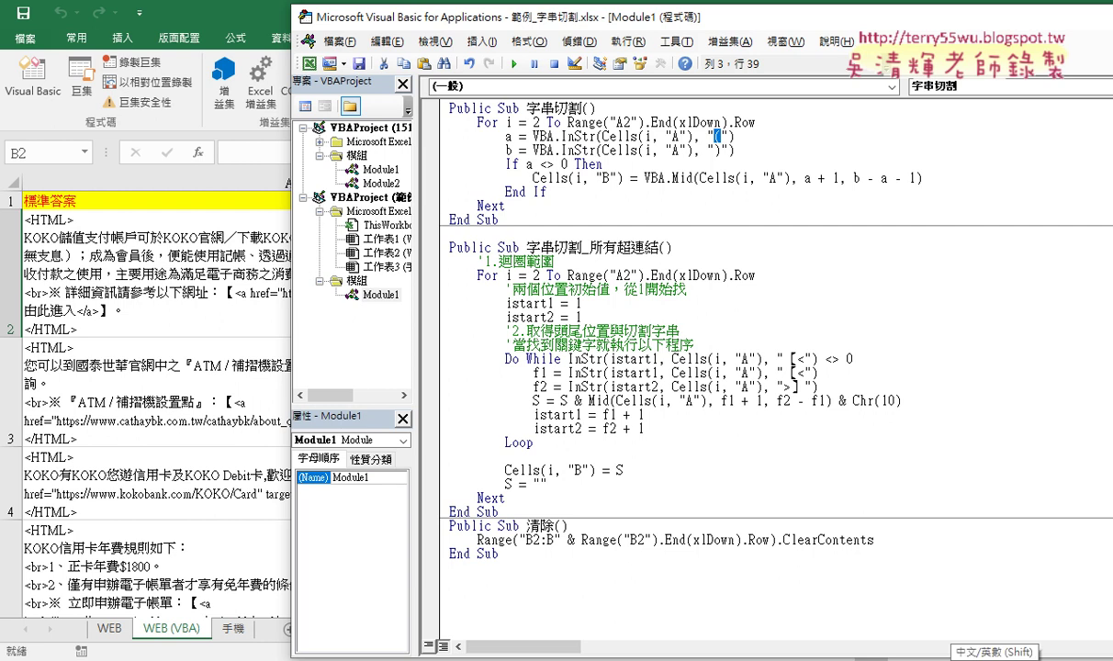
- Change the a = InStr search character ( to 【< using the IME symbol pad
{"action": "right_click", "coordinate": [955, 655]}
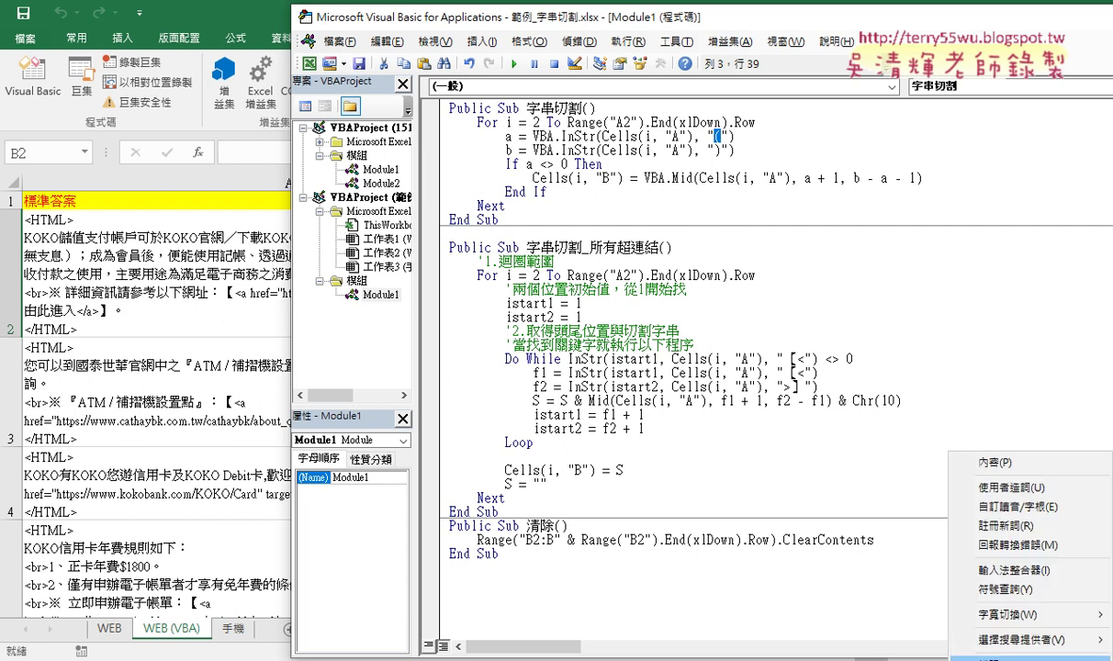
{"action": "left_click", "coordinate": [1001, 570]}
{"action": "left_click", "coordinate": [574, 434]}
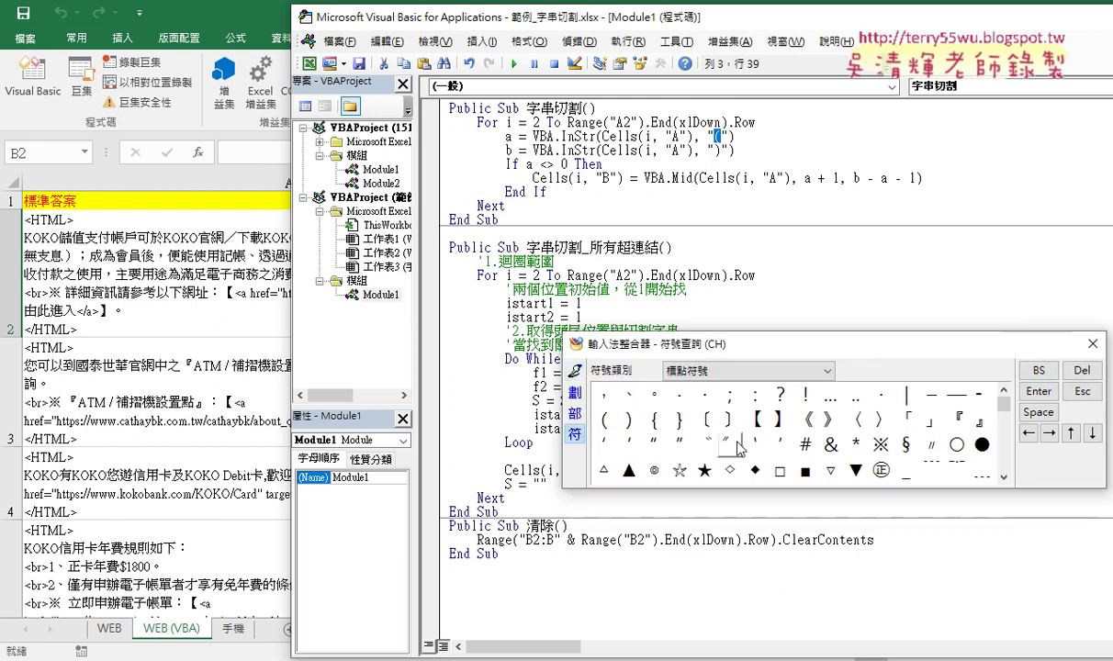
{"action": "left_click", "coordinate": [759, 421]}
{"action": "left_click", "coordinate": [777, 420]}
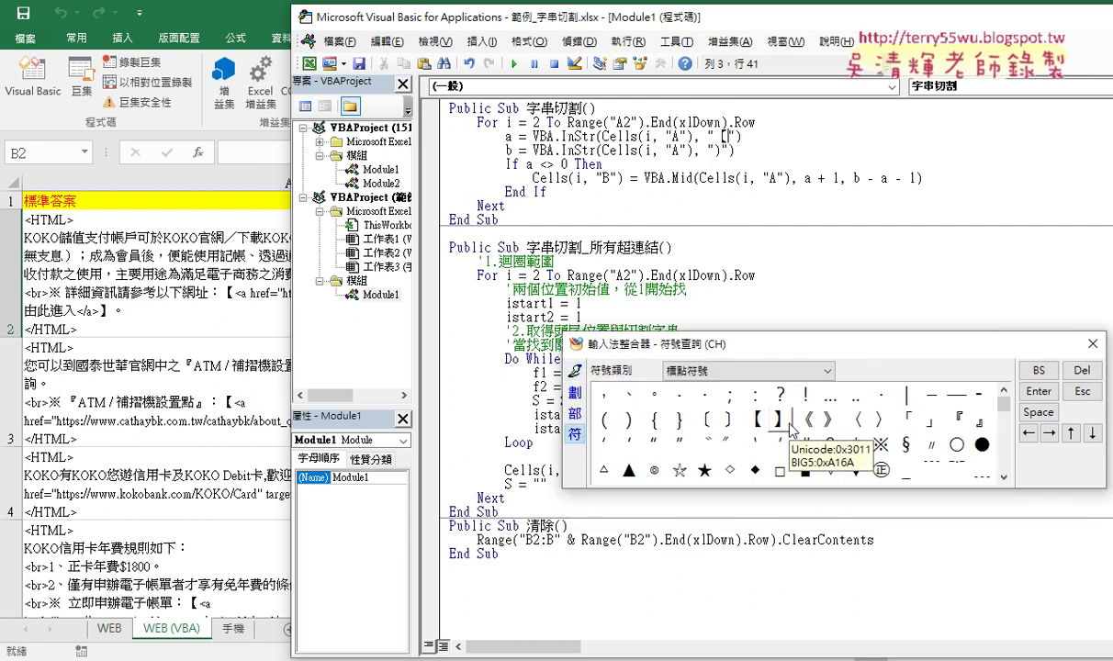
{"action": "type", "text": "<"}
- Change the b = InStr search character ) to >】 and close the symbol palette
{"action": "left_click_drag", "start_coordinate": [720, 150], "coordinate": [712, 149]}
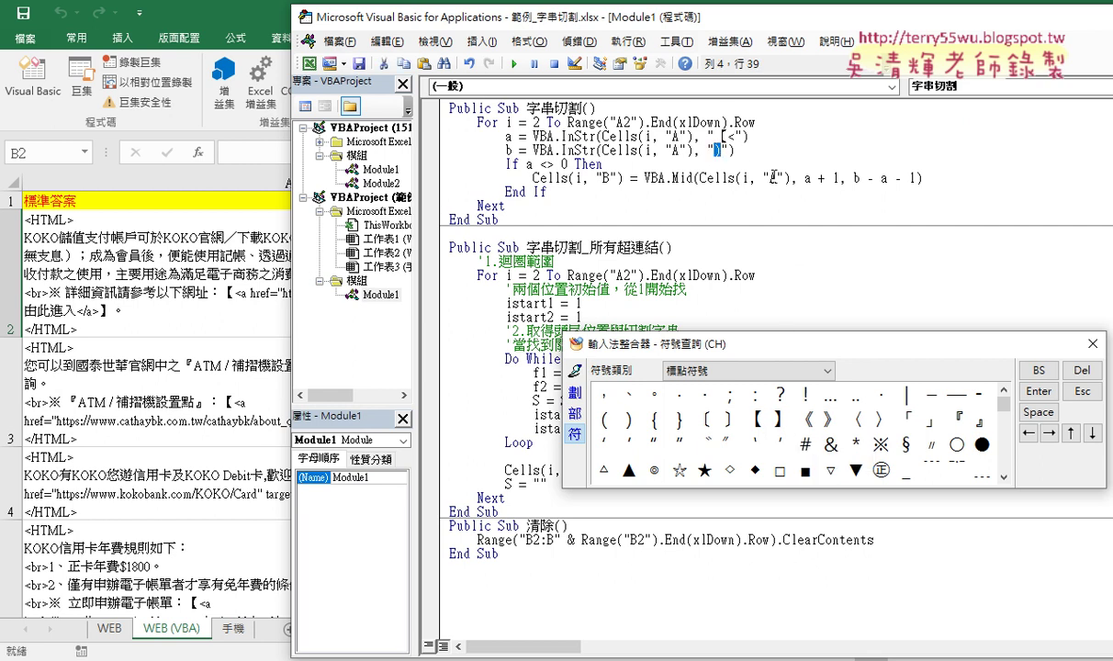
{"action": "type", "text": ">"}
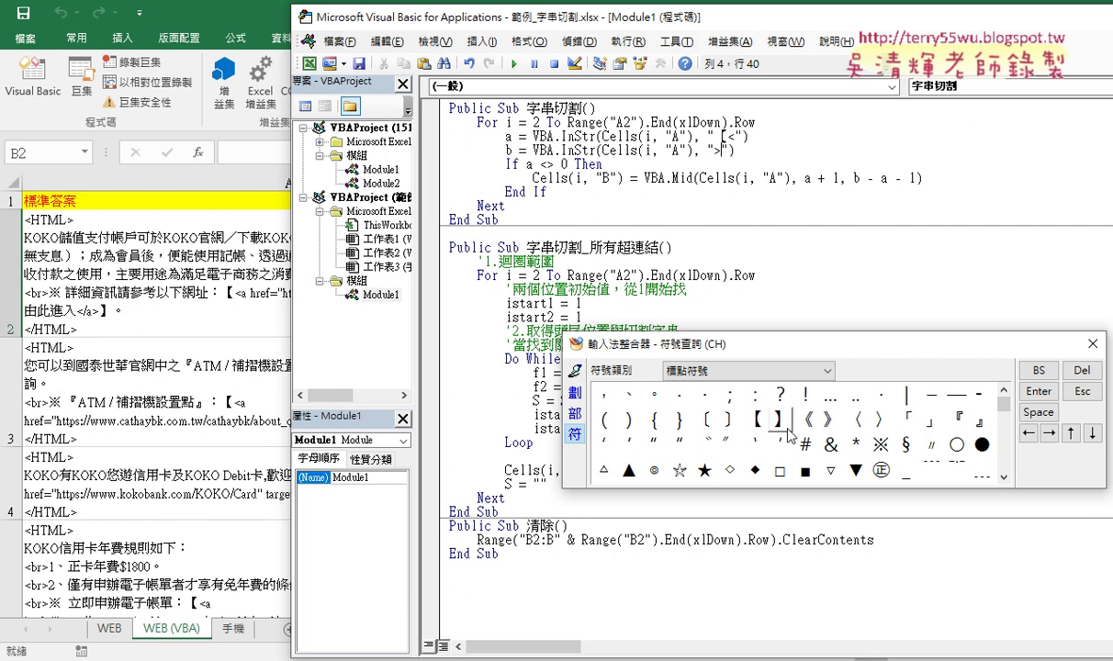
{"action": "left_click", "coordinate": [780, 421]}
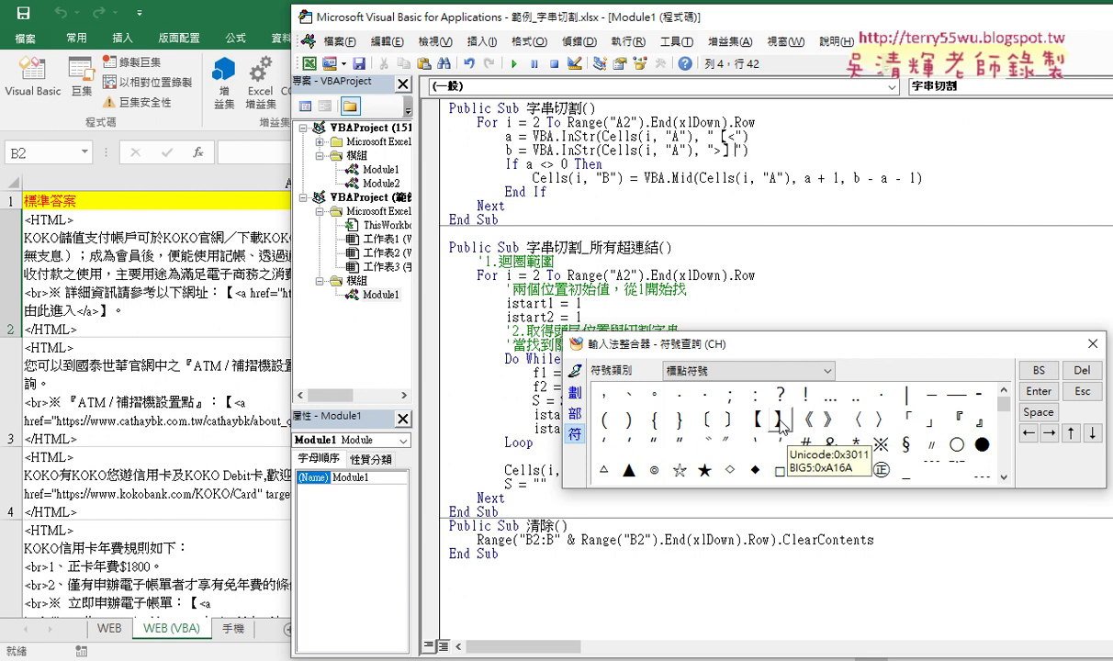
{"action": "left_click_drag", "start_coordinate": [749, 150], "coordinate": [436, 142]}
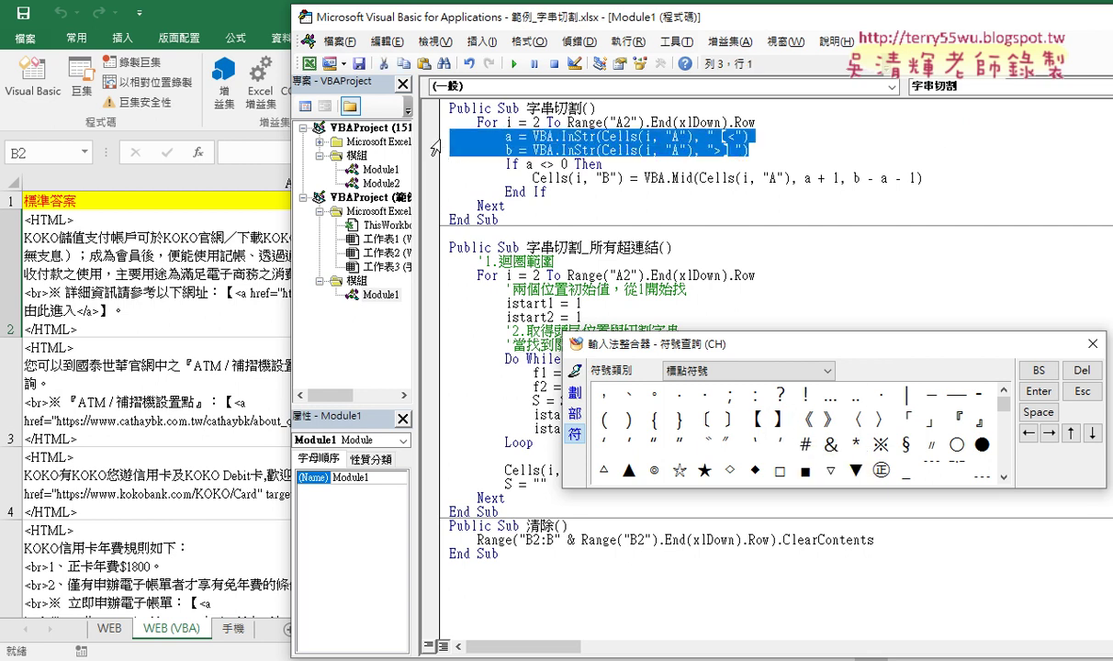
{"action": "left_click", "coordinate": [508, 136]}
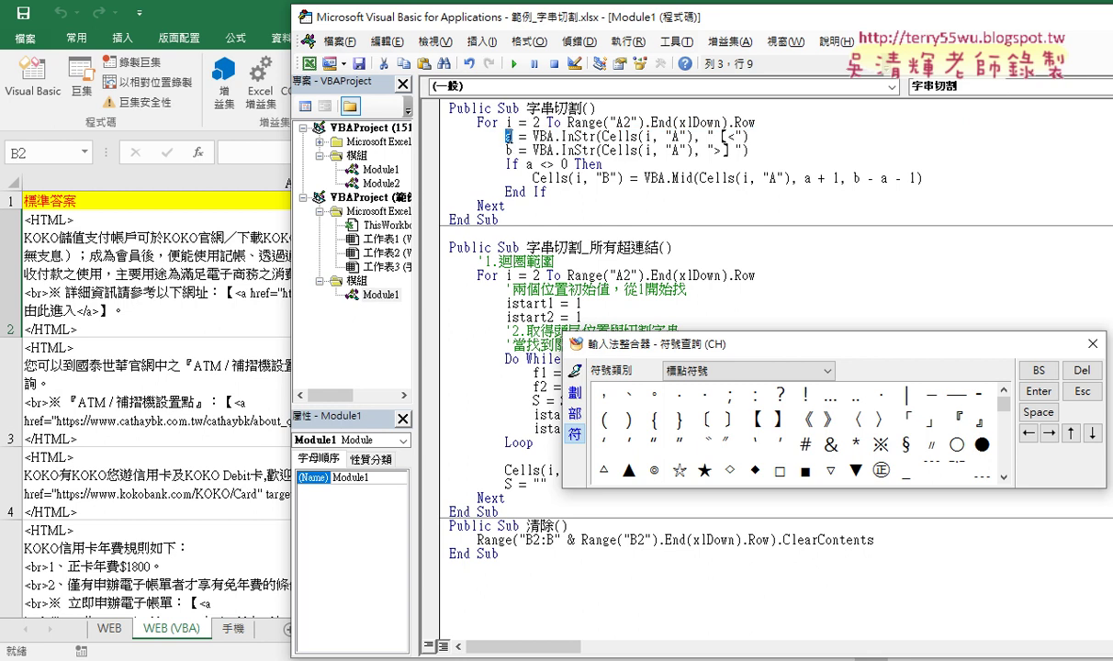
{"action": "left_click", "coordinate": [1092, 344]}
- Delete ' + 1' and ' - 1' so the Mid call reads VBA.Mid(Cells(i, "A"), a, b - a)
{"action": "key", "text": "Down"}
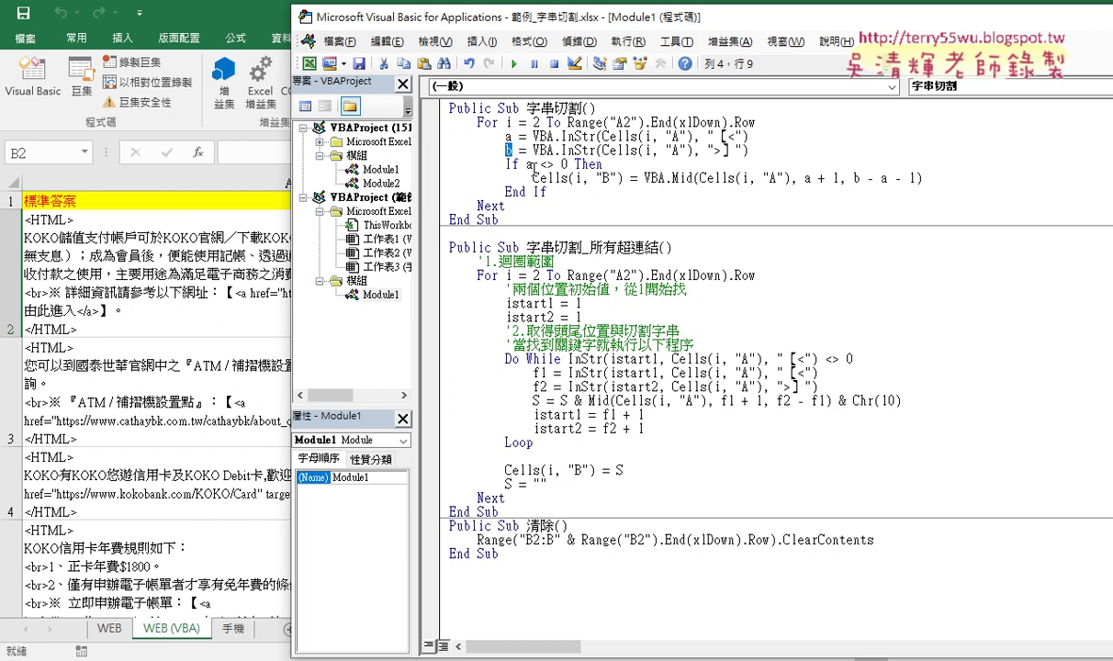
{"action": "left_click_drag", "start_coordinate": [527, 164], "coordinate": [567, 165]}
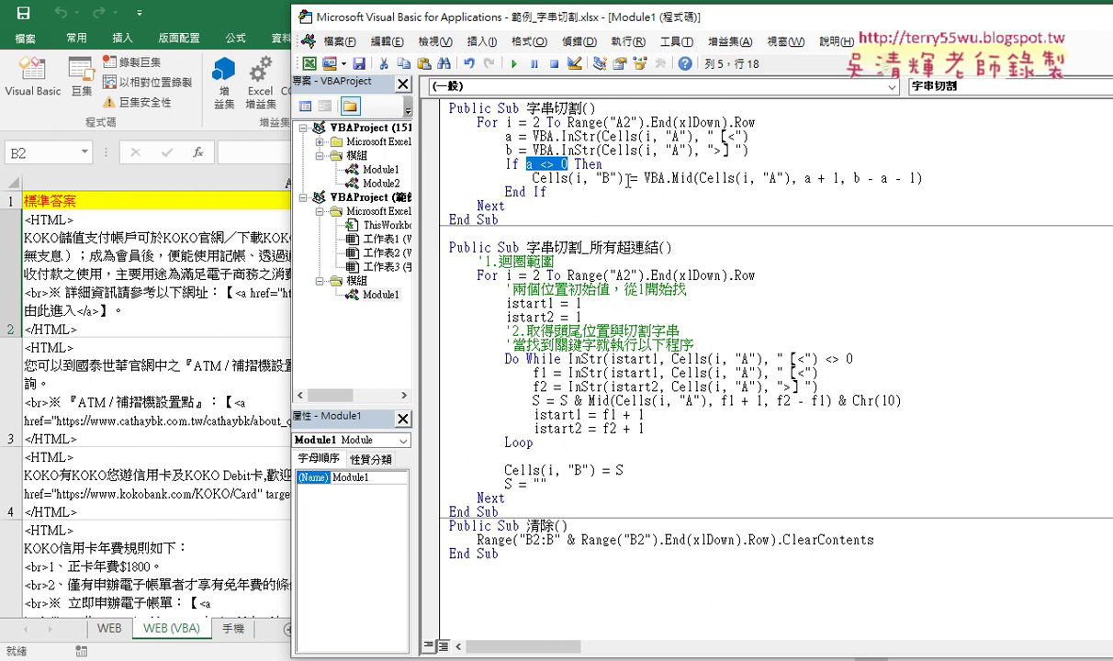
{"action": "left_click_drag", "start_coordinate": [625, 179], "coordinate": [532, 179]}
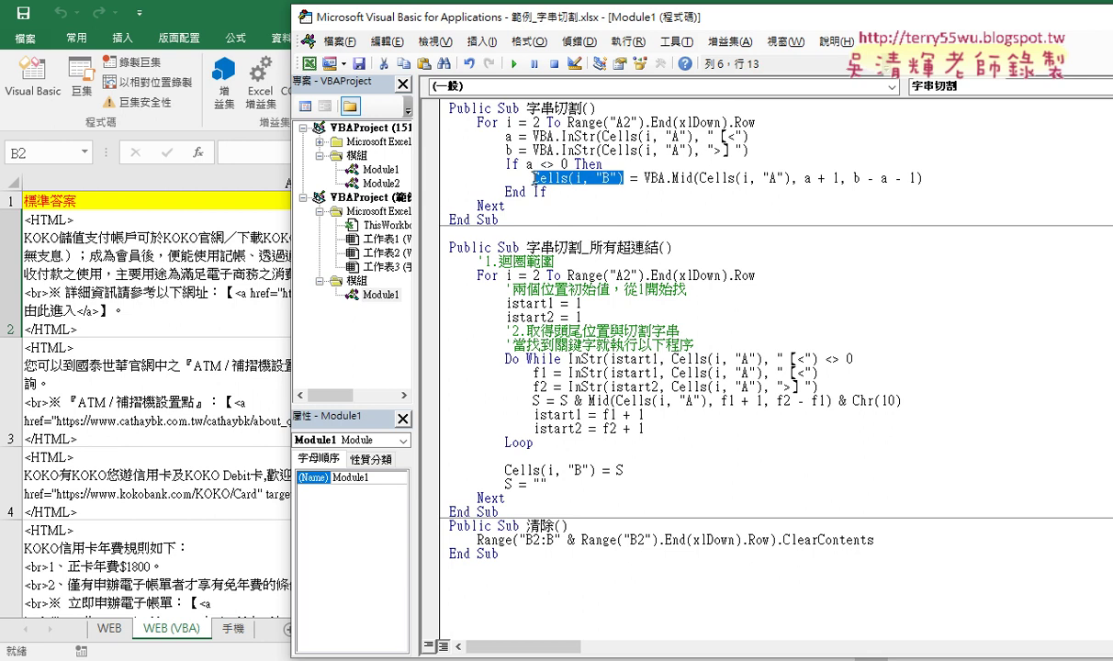
{"action": "left_click_drag", "start_coordinate": [811, 178], "coordinate": [839, 179]}
{"action": "key", "text": "Delete"}
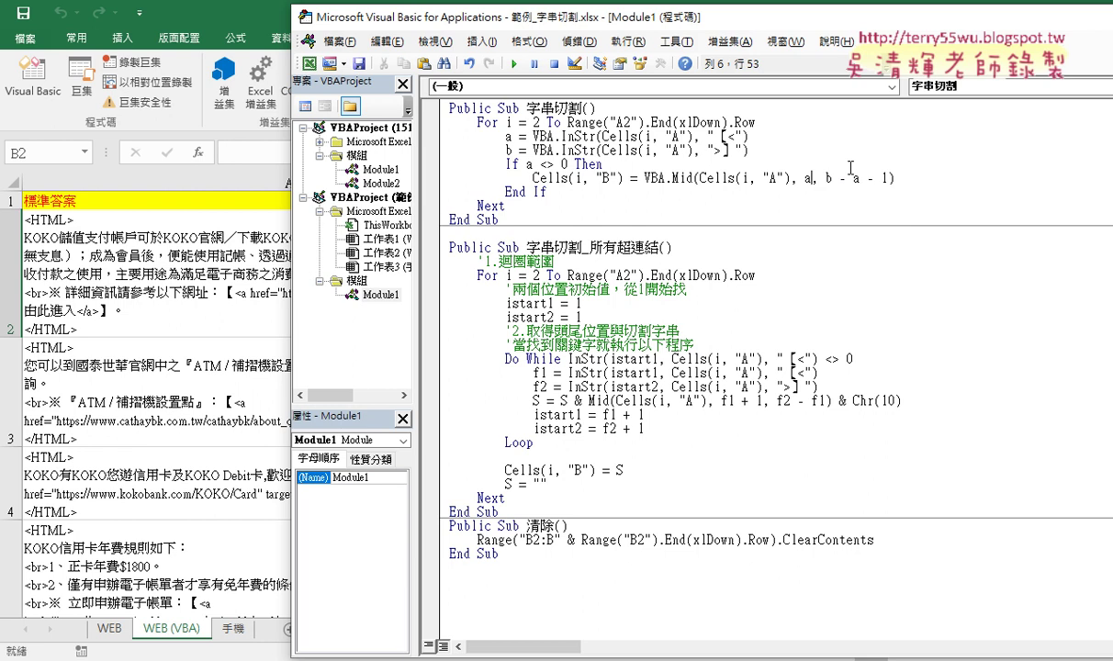
{"action": "left_click", "coordinate": [867, 179]}
{"action": "left_click_drag", "start_coordinate": [867, 179], "coordinate": [888, 179]}
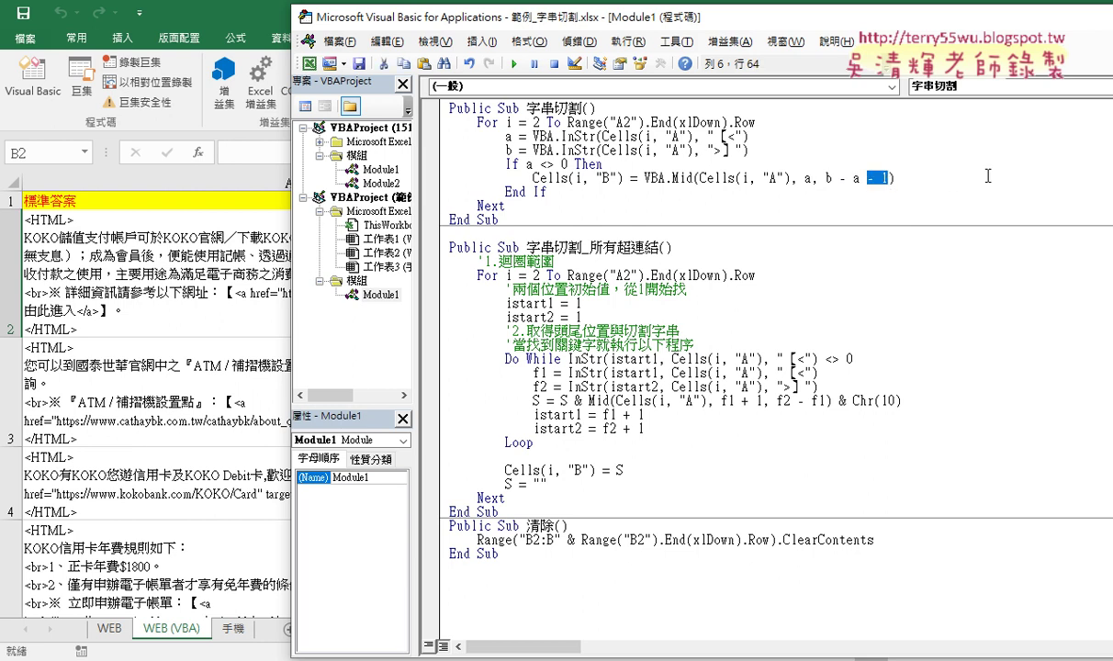
{"action": "key", "text": "BackSpace"}
{"action": "key", "text": "BackSpace"}
{"action": "left_click", "coordinate": [863, 265]}
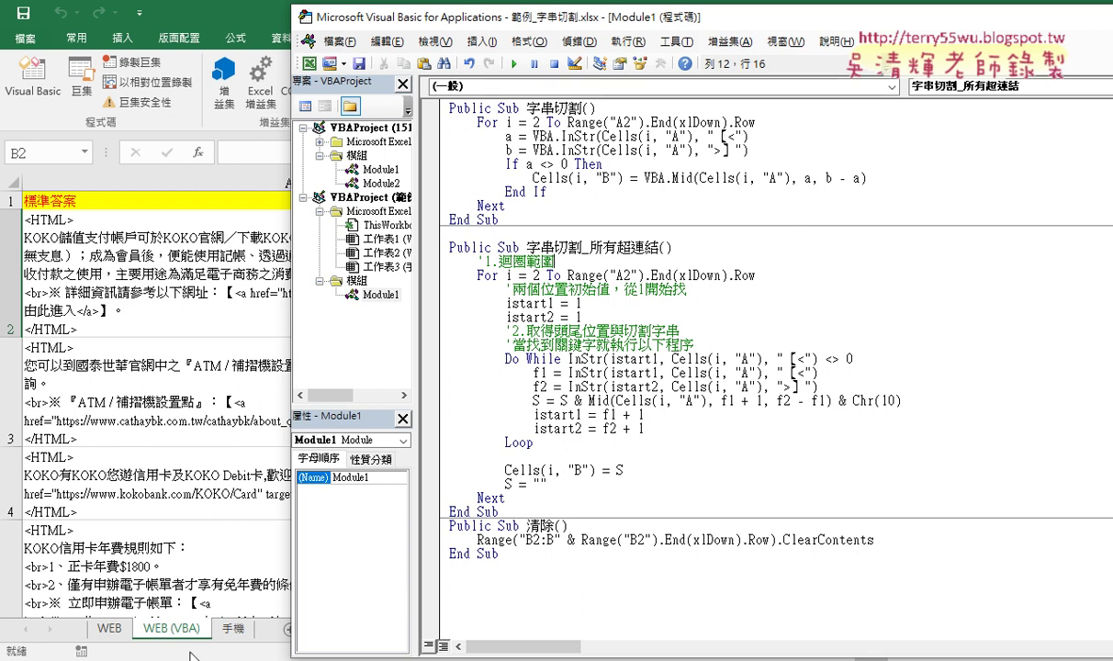
- In Chrome's 範例_字串切割程式碼.docx tab, examine f2 and the + 1 in f1 + 1
{"action": "left_click", "coordinate": [191, 657]}
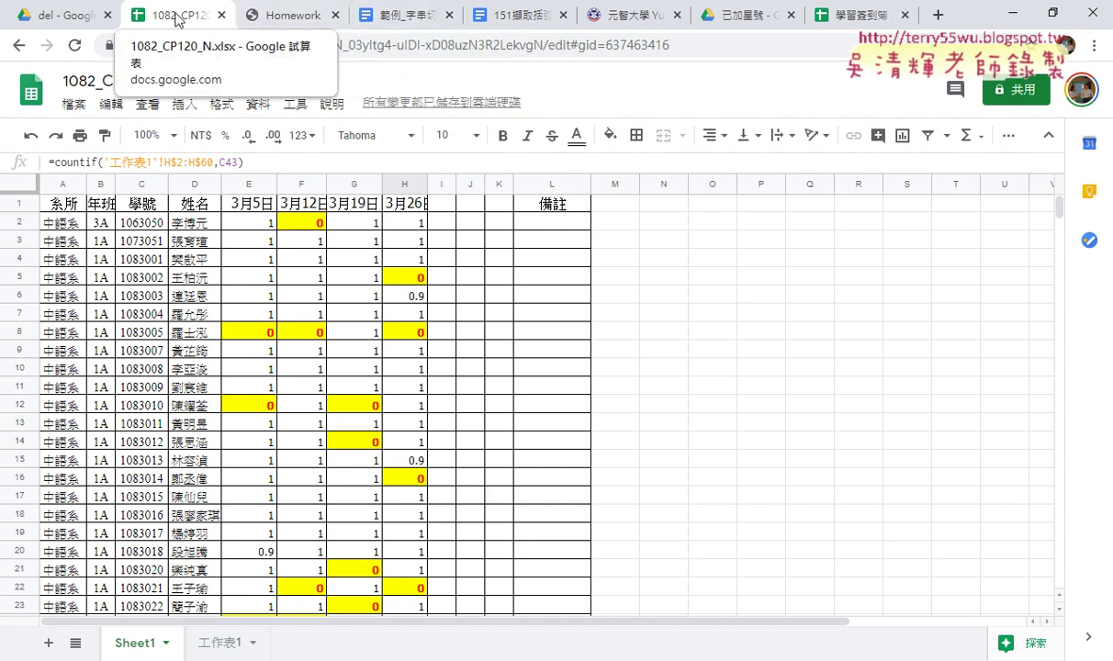
{"action": "left_click", "coordinate": [400, 15]}
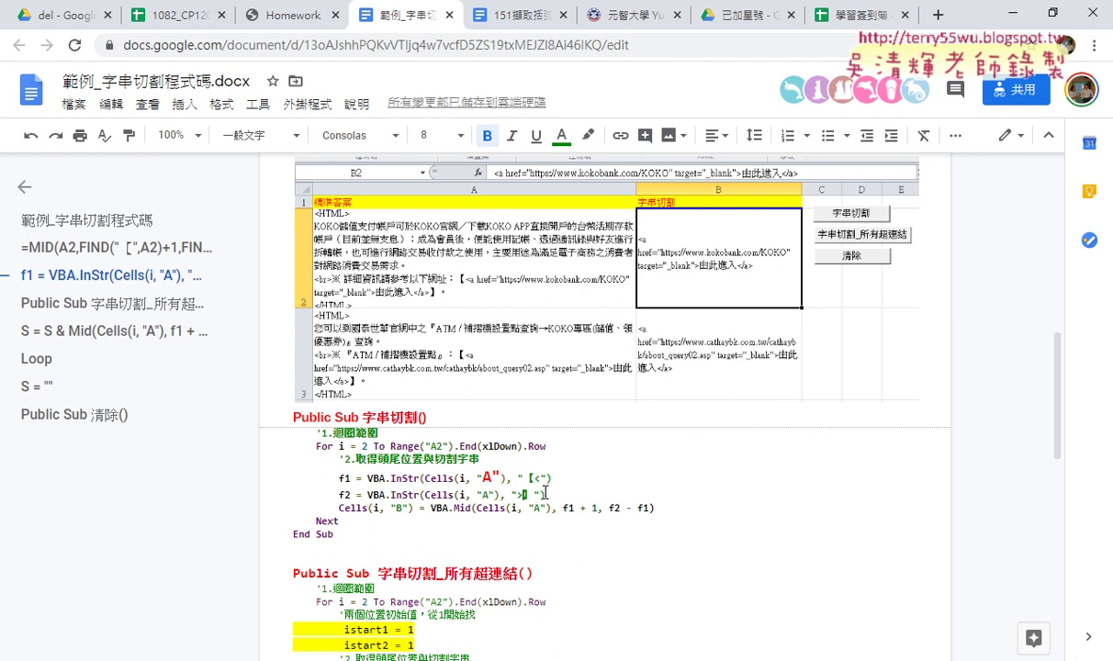
{"action": "left_click", "coordinate": [344, 495]}
{"action": "double_click", "coordinate": [344, 494]}
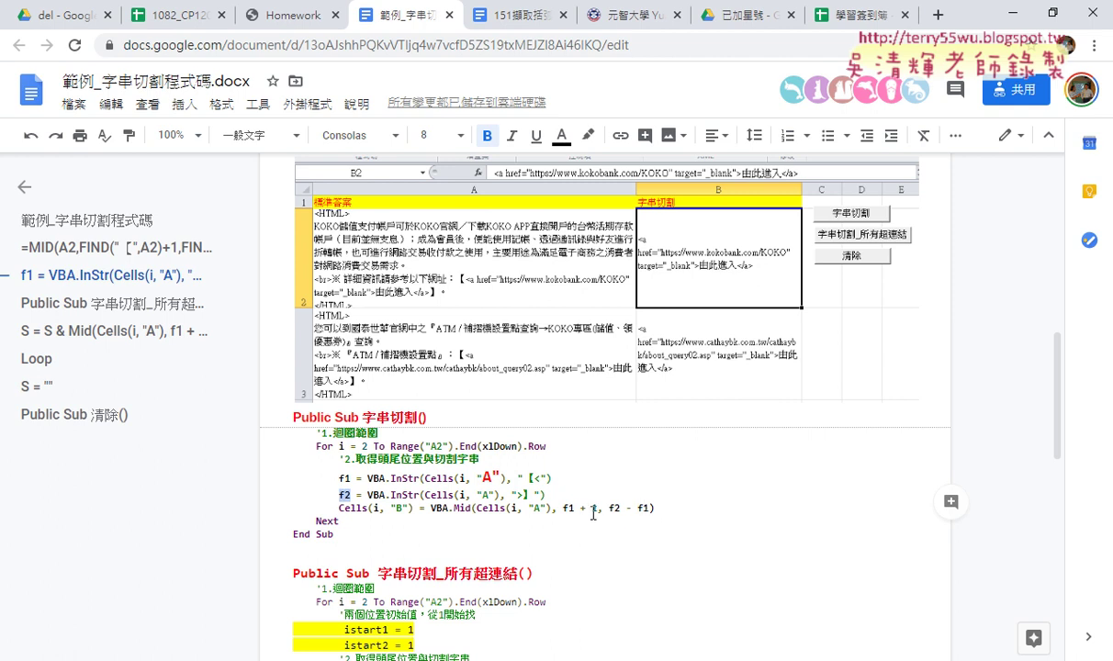
{"action": "left_click_drag", "start_coordinate": [598, 508], "coordinate": [580, 509]}
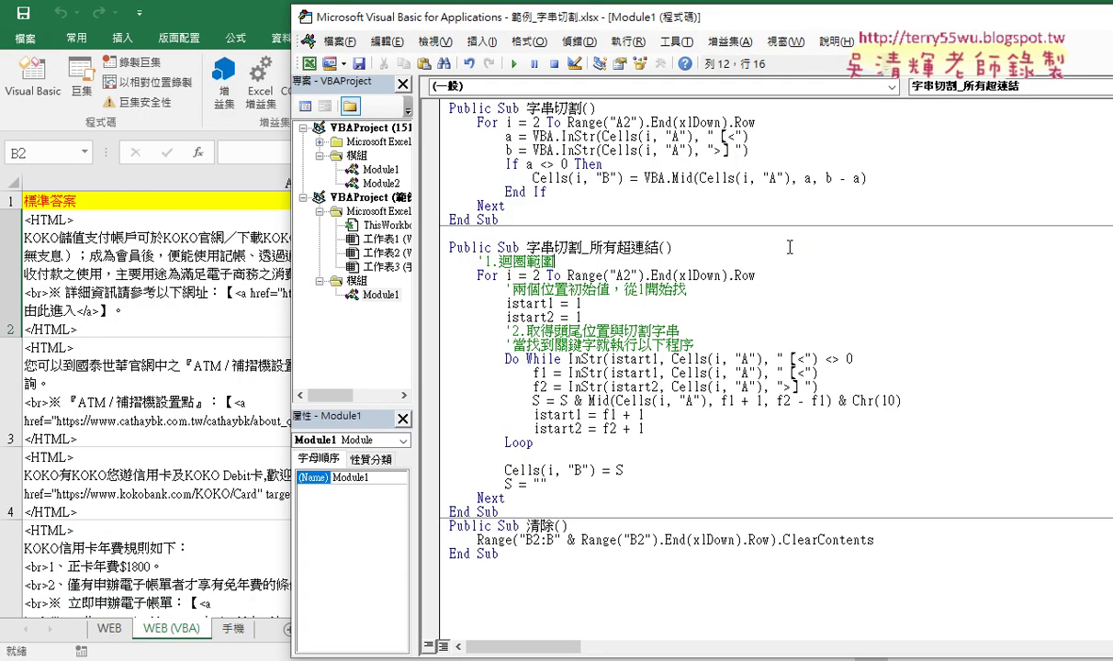
- Place the VBA editor beside the sheet and run 字串切割, filling column B with 【<a href=… strings
{"action": "mouse_move", "coordinate": [528, 18]}
{"action": "left_mouse_down"}
{"action": "mouse_move", "coordinate": [370, 15]}
{"action": "mouse_move", "coordinate": [322, 0]}
{"action": "left_mouse_up"}
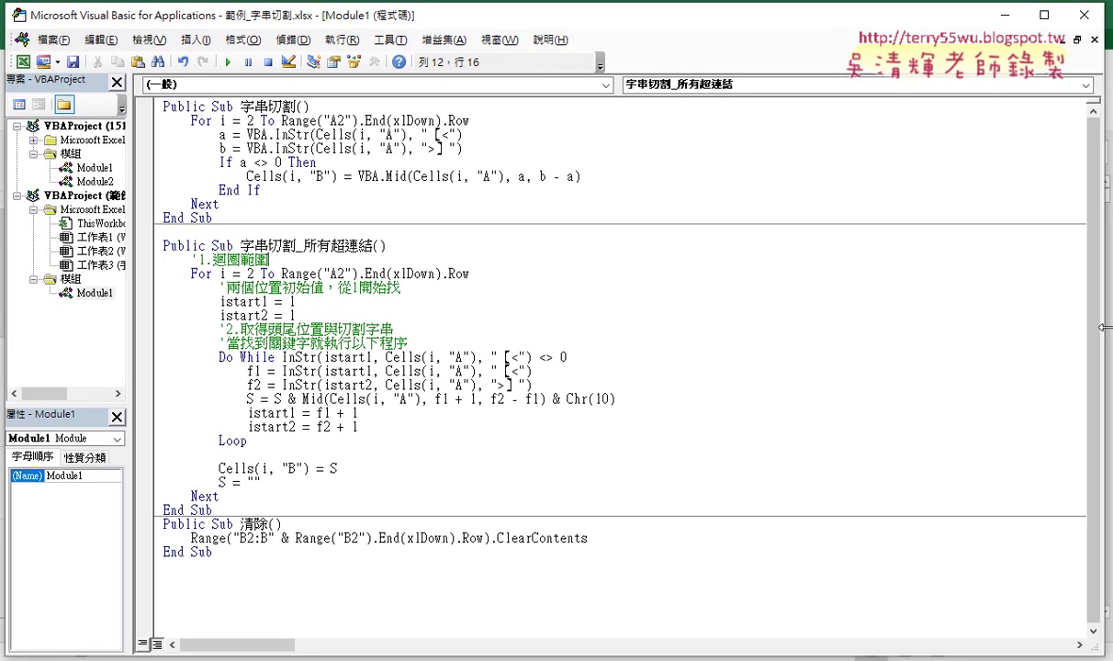
{"action": "left_click_drag", "start_coordinate": [1104, 327], "coordinate": [582, 327]}
{"action": "left_click", "coordinate": [375, 188]}
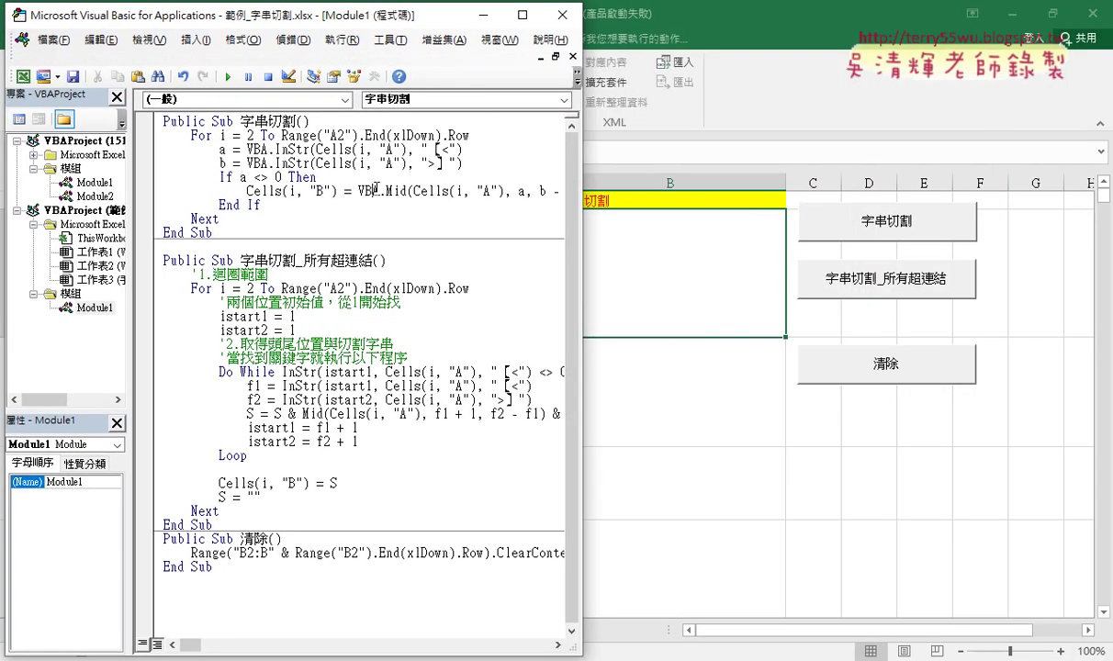
{"action": "left_click", "coordinate": [227, 77]}
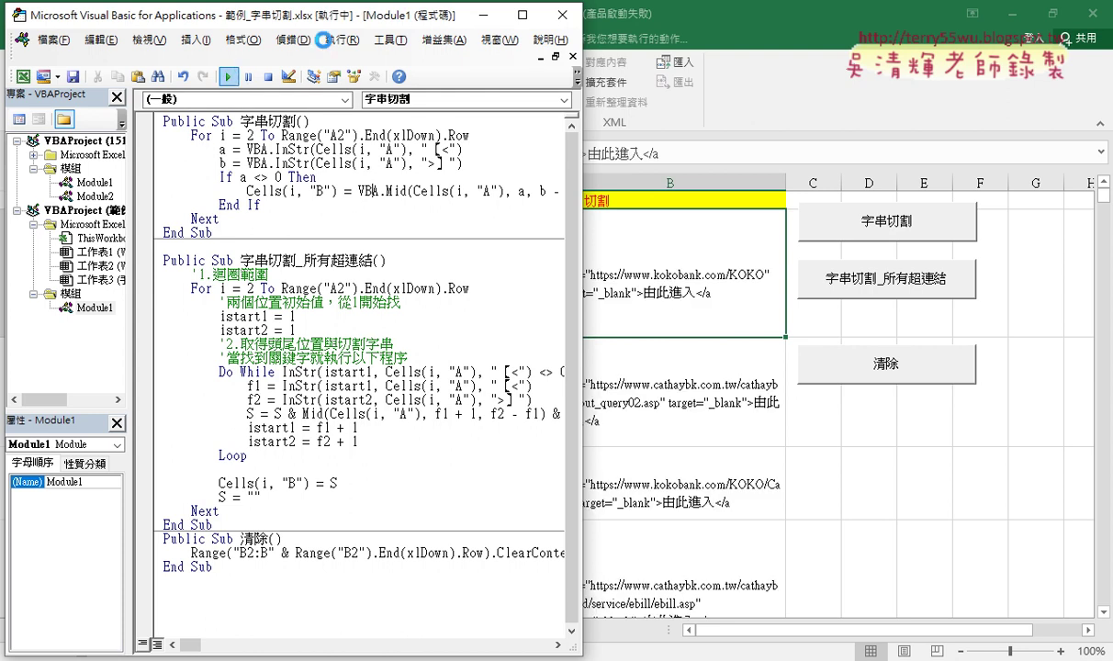
{"action": "left_click_drag", "start_coordinate": [327, 20], "coordinate": [253, 17]}
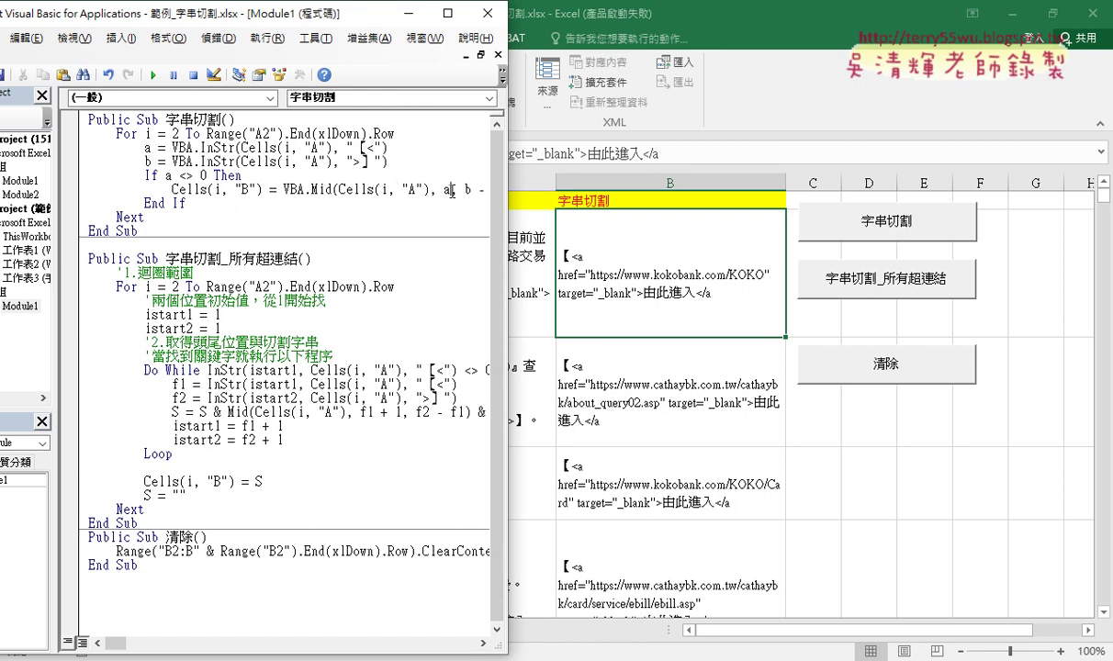
- Add +1 after a so the Mid call starts at a + 1
{"action": "left_click", "coordinate": [451, 190]}
{"action": "type", "text": "+1"}
{"action": "left_click", "coordinate": [418, 305]}
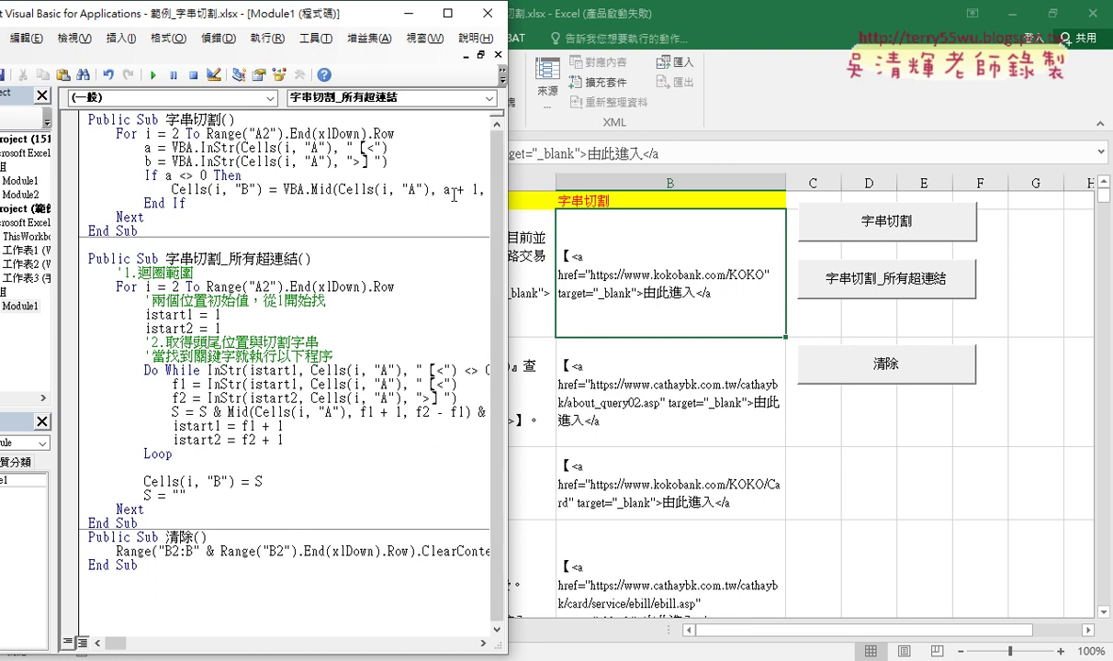
{"action": "left_click_drag", "start_coordinate": [444, 189], "coordinate": [479, 190]}
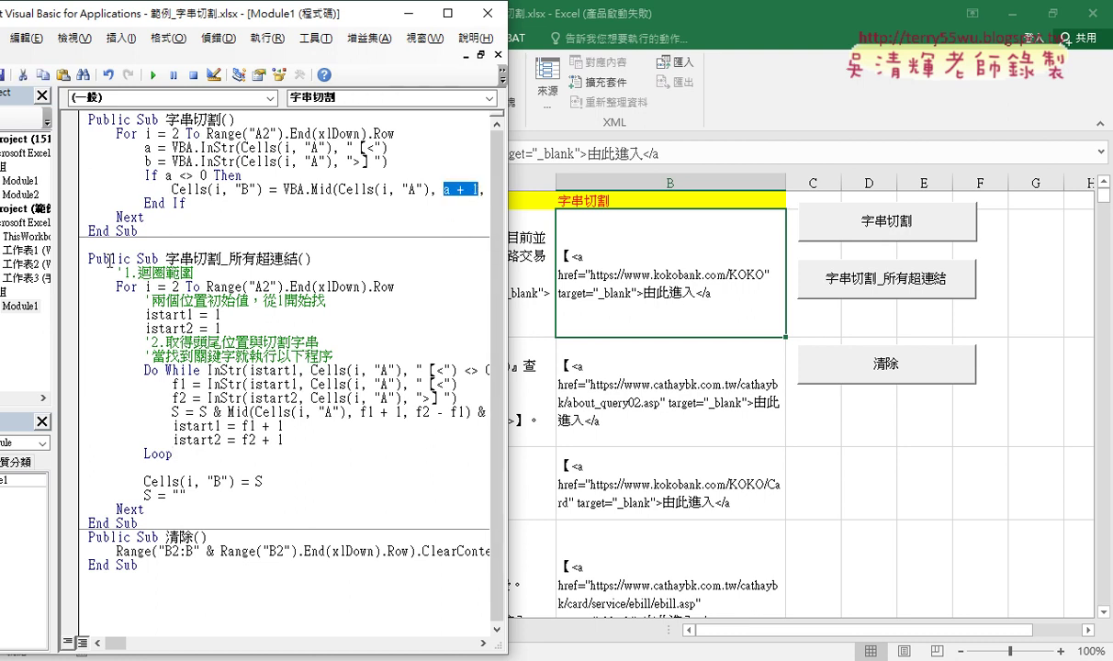
{"action": "left_click_drag", "start_coordinate": [53, 257], "coordinate": [9, 257]}
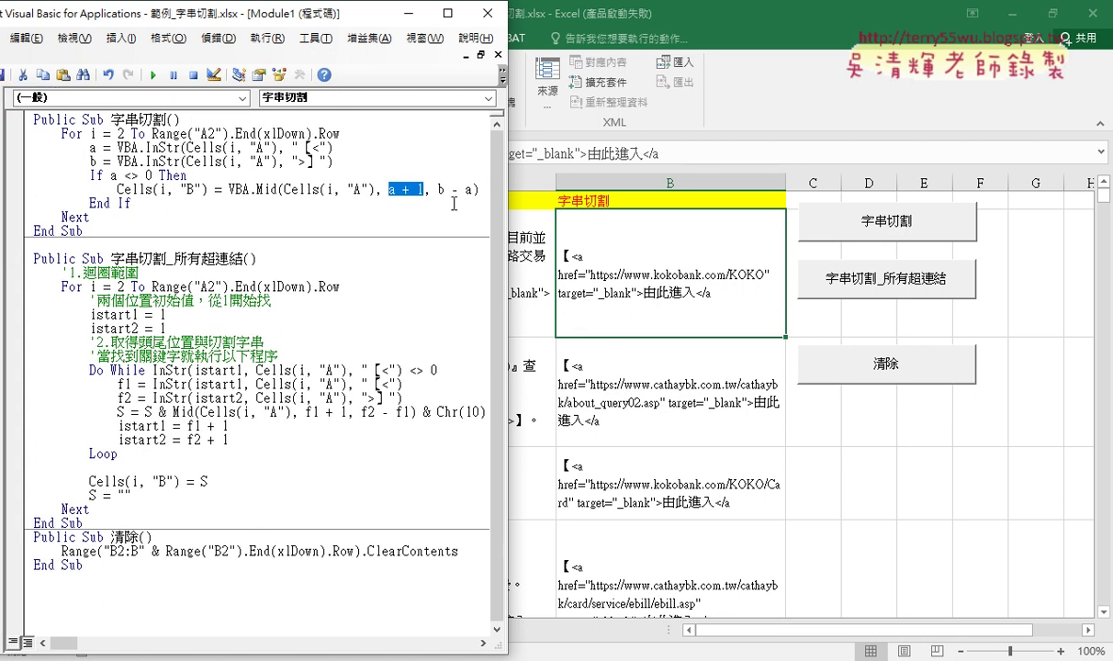
- Rerun 字串切割 with F5, filling column B with clean <a href=…>由此進入</a> links
{"action": "left_click", "coordinate": [396, 189]}
{"action": "left_click", "coordinate": [326, 178]}
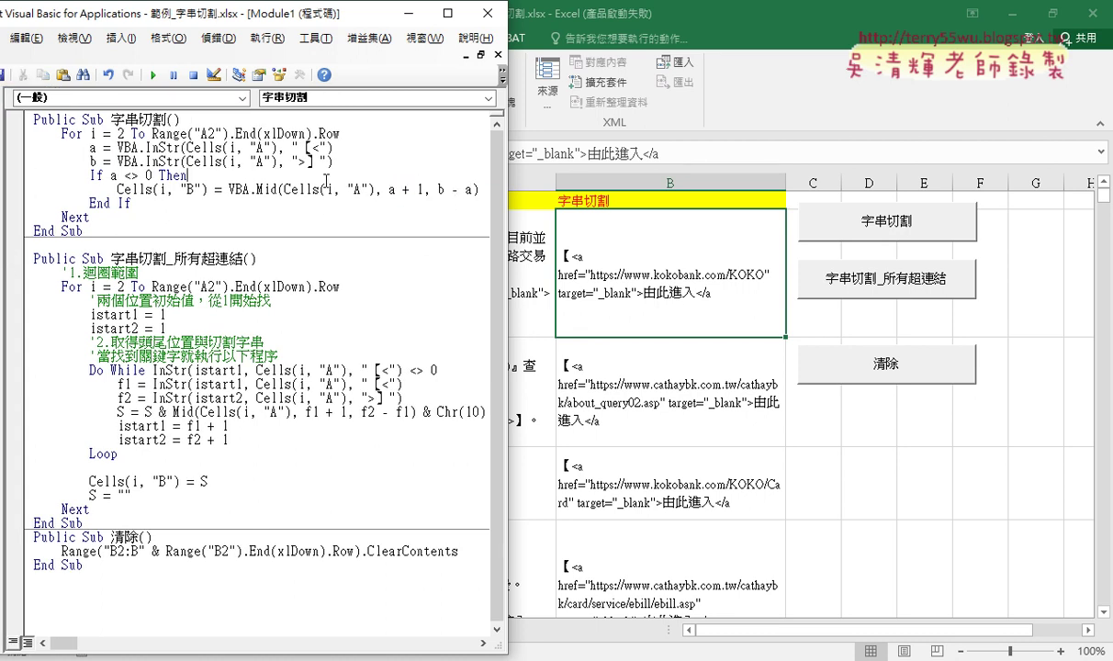
{"action": "key", "text": "F5"}
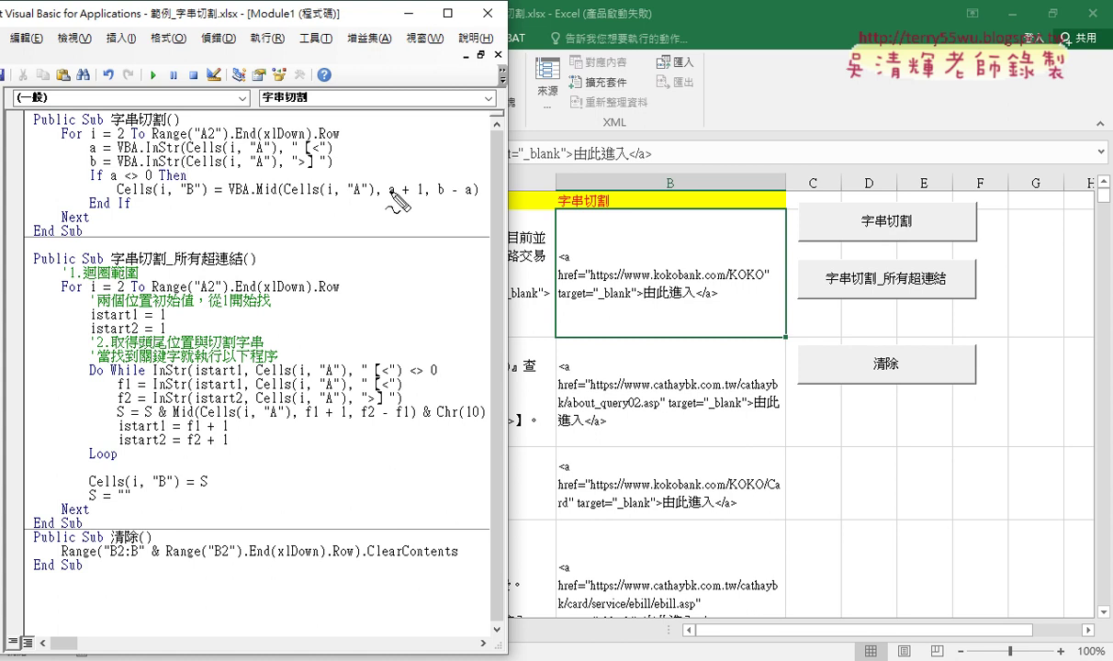
{"action": "left_click_drag", "start_coordinate": [400, 196], "coordinate": [425, 196]}
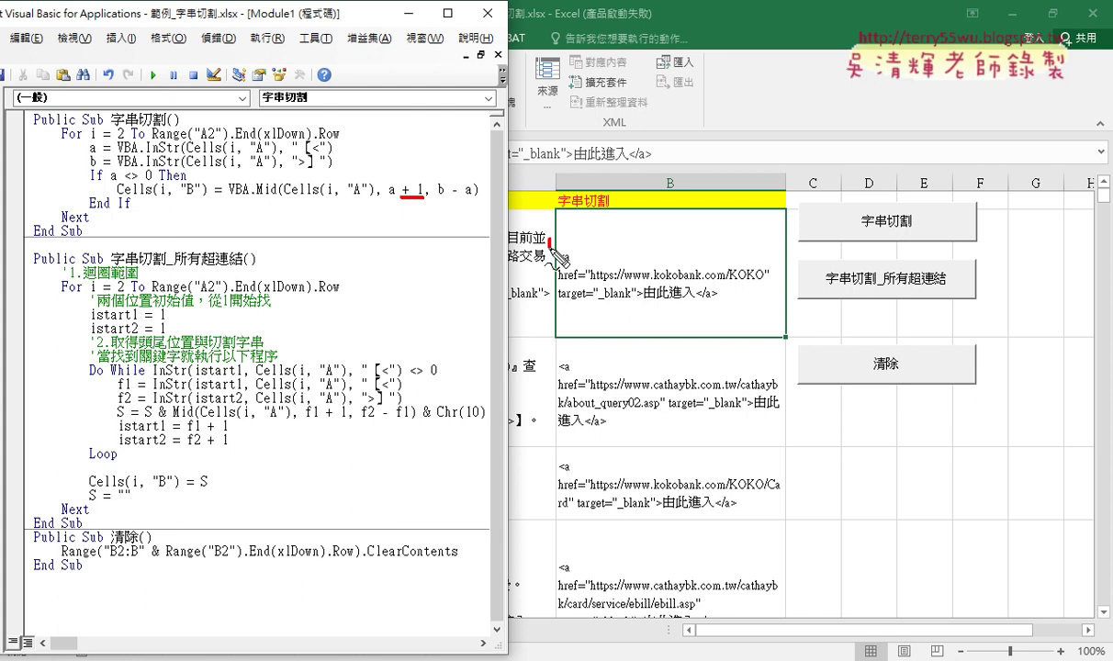
{"action": "mouse_move", "coordinate": [549, 237]}
{"action": "left_mouse_down"}
{"action": "mouse_move", "coordinate": [550, 312]}
{"action": "mouse_move", "coordinate": [589, 323]}
{"action": "left_mouse_up"}
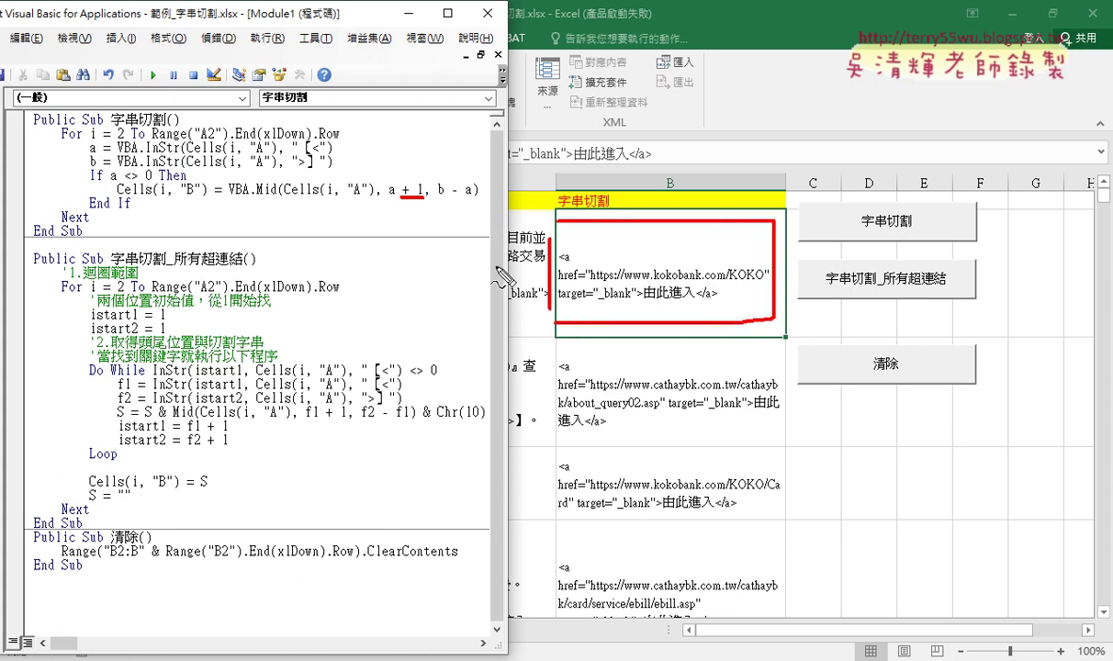
{"action": "mouse_move", "coordinate": [399, 209]}
{"action": "left_mouse_down"}
{"action": "mouse_move", "coordinate": [562, 298]}
{"action": "mouse_move", "coordinate": [538, 317]}
{"action": "left_mouse_up"}
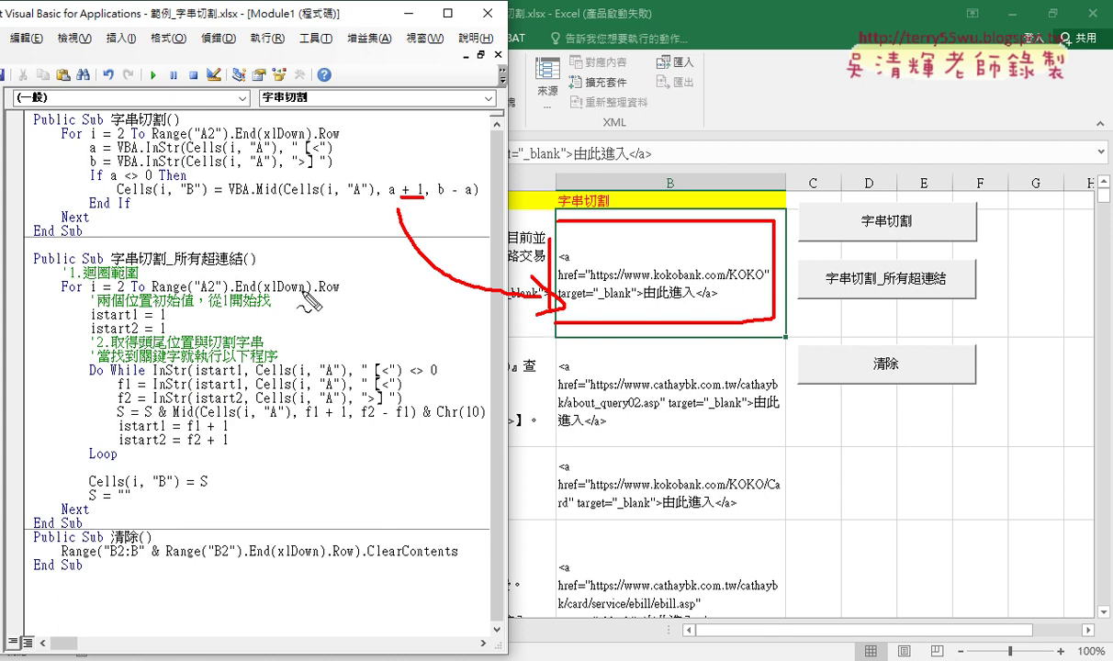
{"action": "mouse_move", "coordinate": [138, 517]}
{"action": "left_mouse_down"}
{"action": "mouse_move", "coordinate": [138, 298]}
{"action": "mouse_move", "coordinate": [271, 460]}
{"action": "mouse_move", "coordinate": [166, 501]}
{"action": "left_mouse_up"}
{"action": "left_click_drag", "start_coordinate": [204, 218], "coordinate": [195, 299]}
{"action": "left_click_drag", "start_coordinate": [181, 259], "coordinate": [221, 268]}
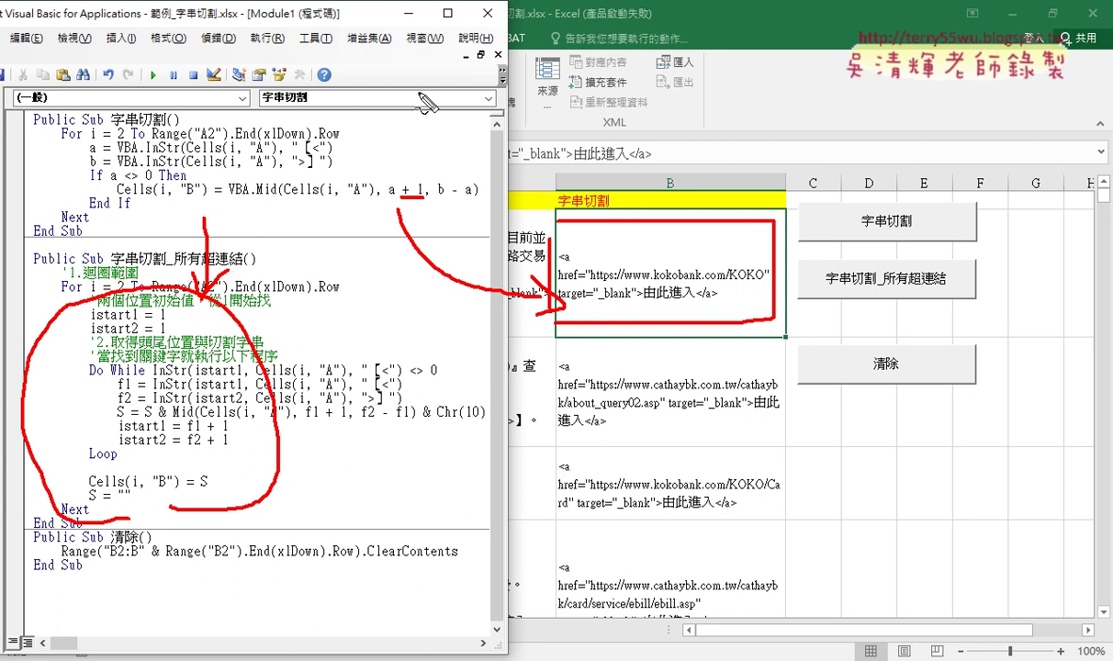
{"action": "left_click_drag", "start_coordinate": [98, 375], "coordinate": [135, 374]}
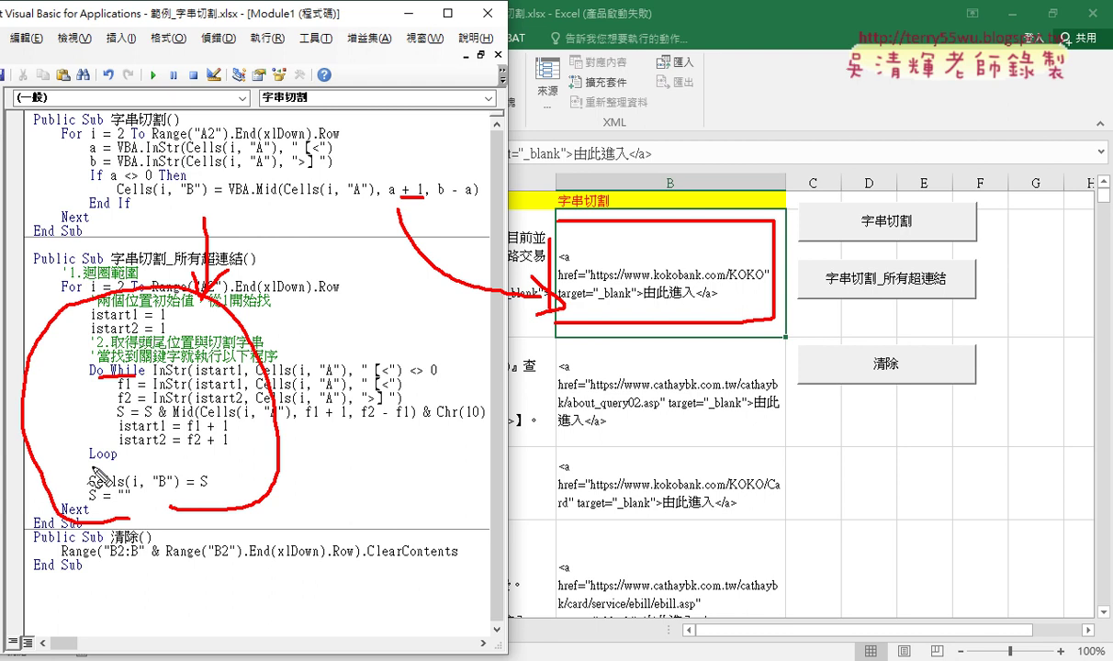
{"action": "left_click_drag", "start_coordinate": [89, 467], "coordinate": [118, 468]}
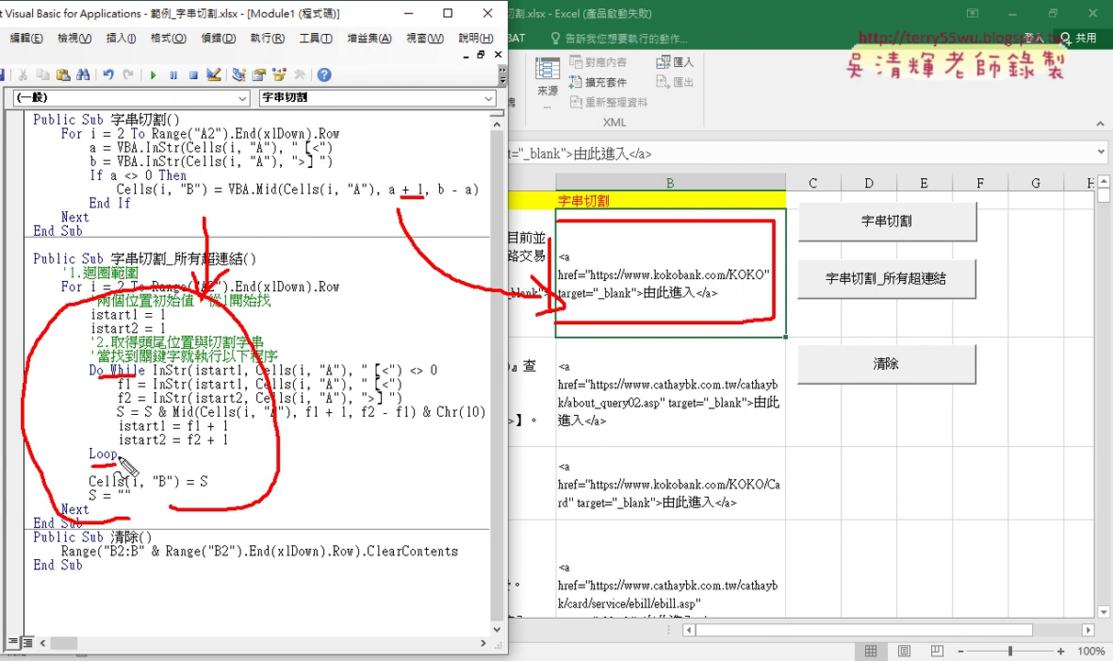